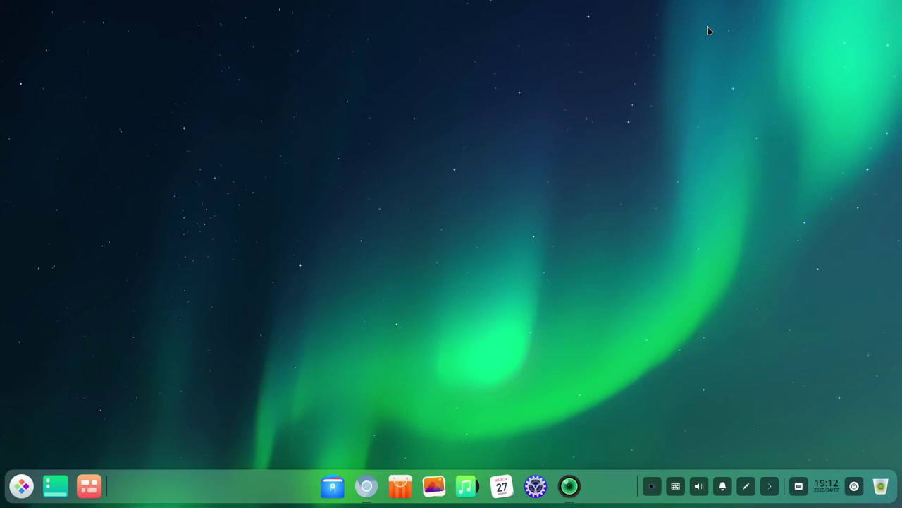
- Switch to Chromium and look through the MuyLinux article on Deepin 20 Beta, from its headline down to the comments
left_click(365, 485)
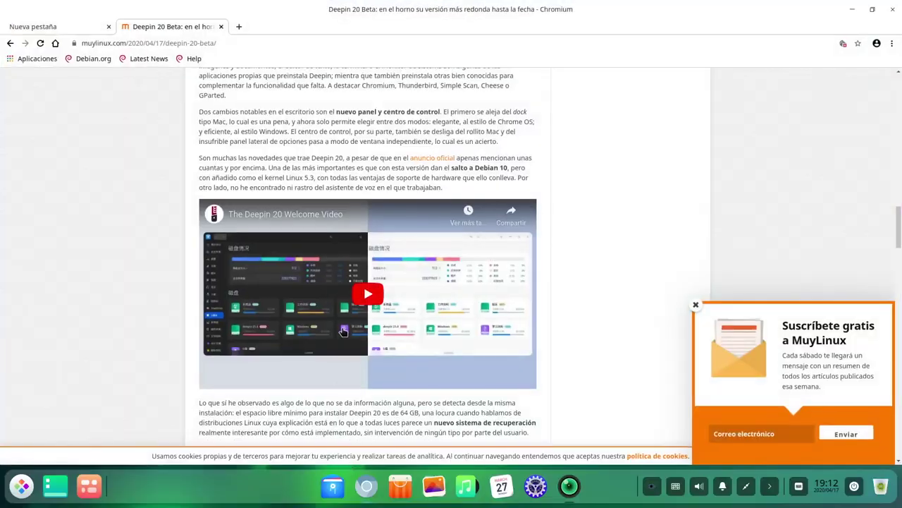
scroll(139, 200, "up", 8)
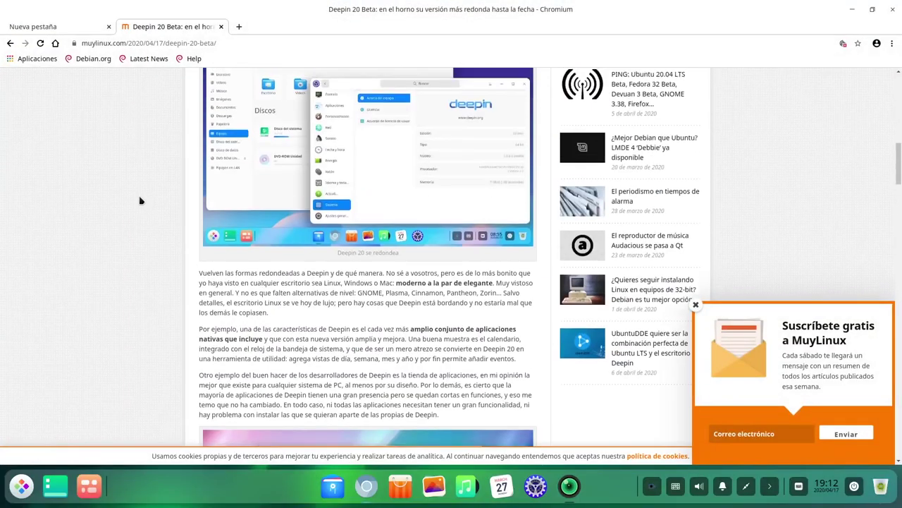
scroll(139, 201, "up", 10)
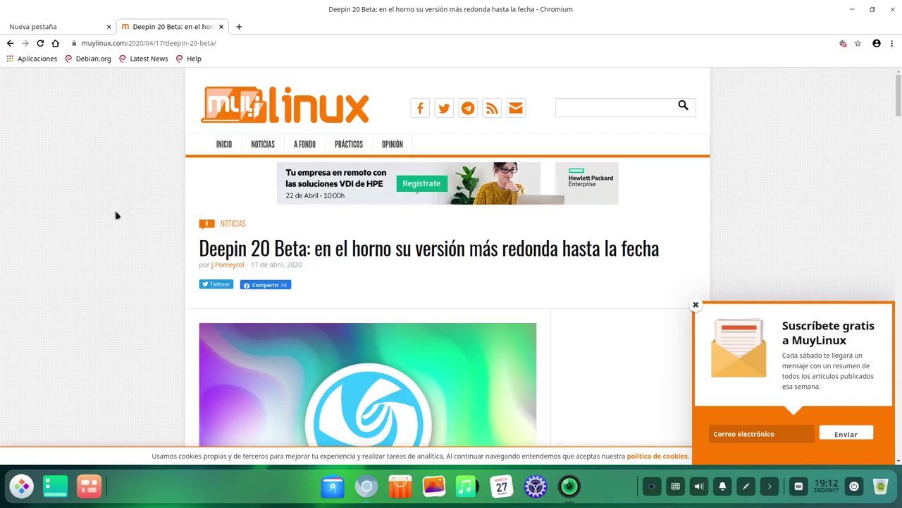
scroll(117, 224, "down", 5)
scroll(118, 223, "down", 10)
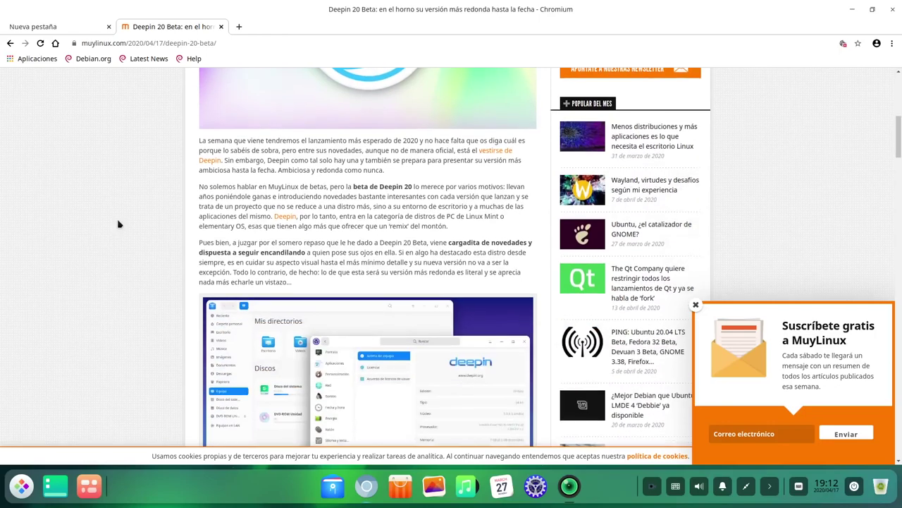
scroll(119, 224, "down", 12)
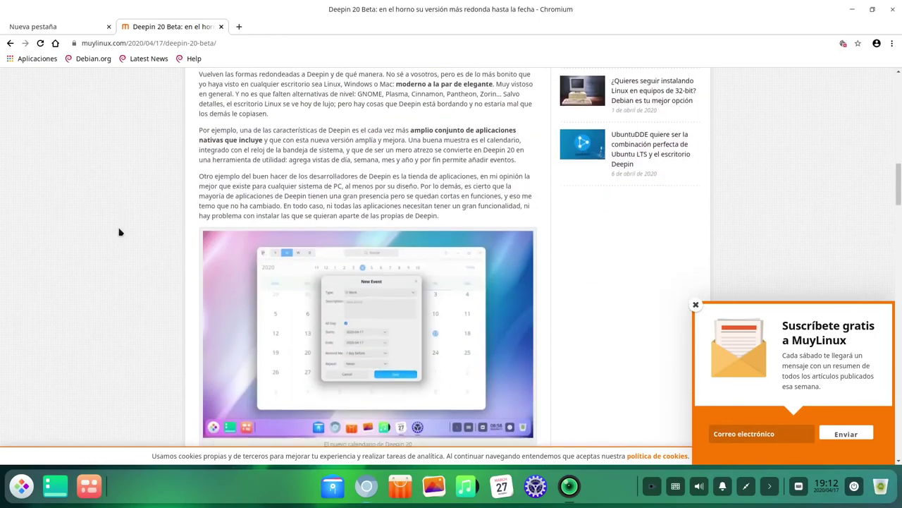
scroll(118, 231, "down", 6)
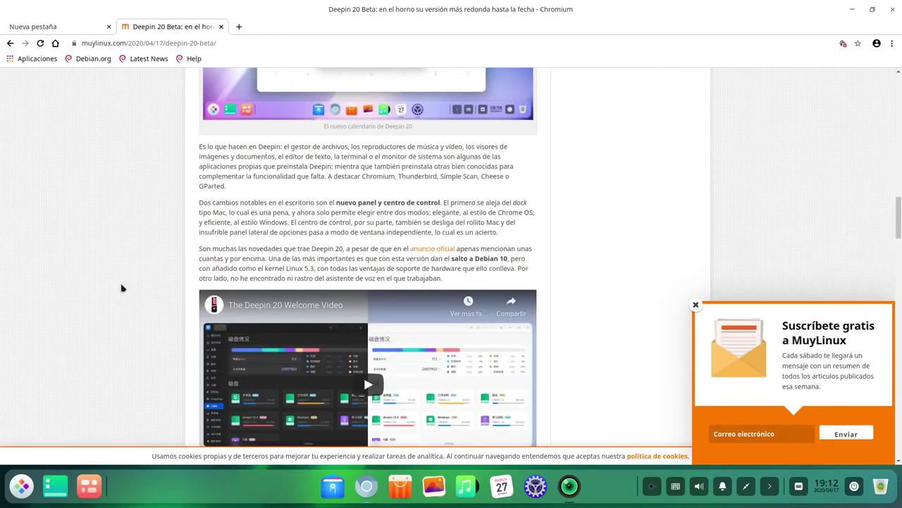
scroll(95, 248, "up", 8)
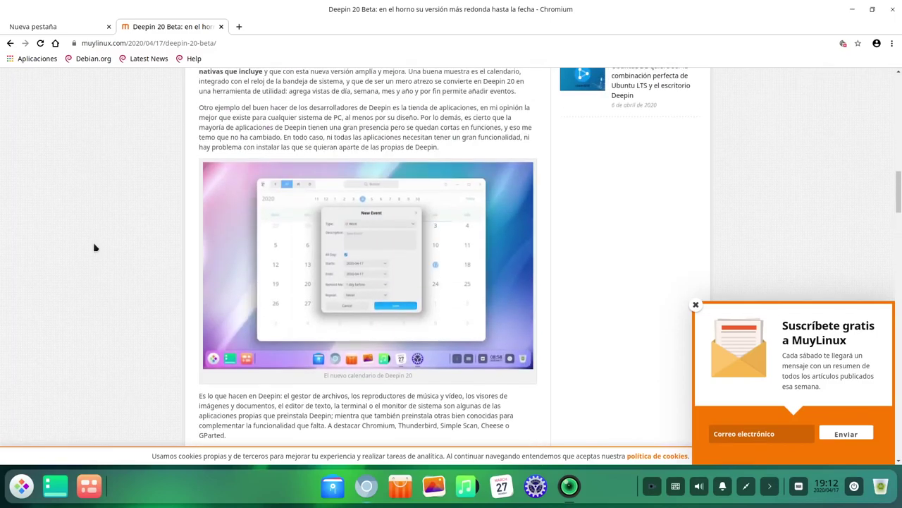
scroll(94, 247, "up", 2)
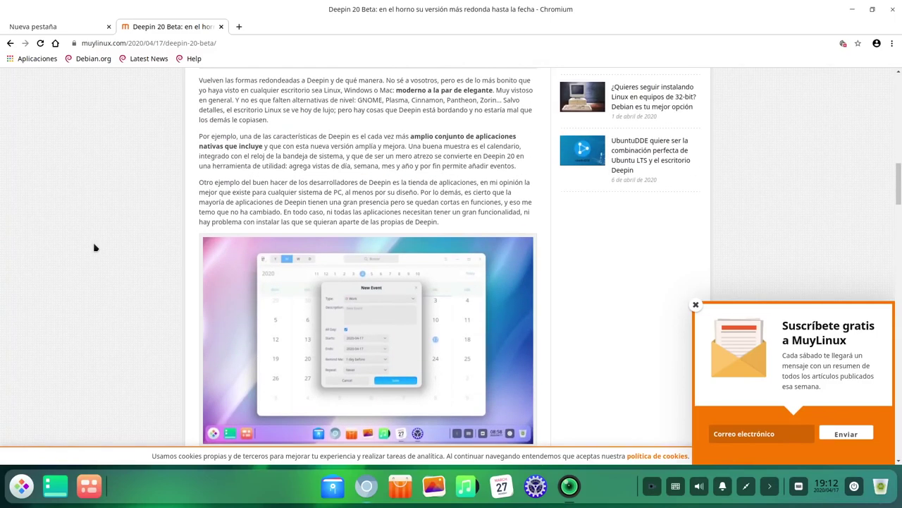
scroll(95, 247, "up", 3)
scroll(92, 243, "down", 1)
scroll(92, 238, "down", 20)
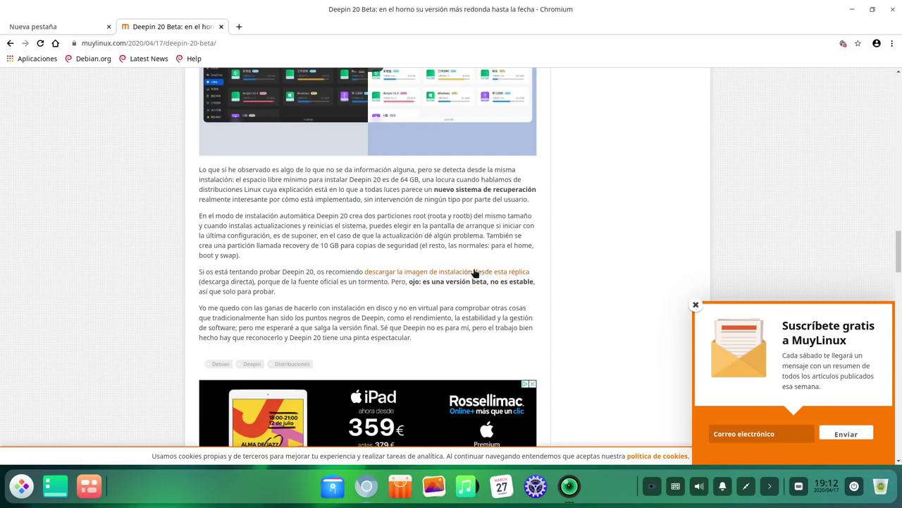
scroll(75, 302, "down", 7)
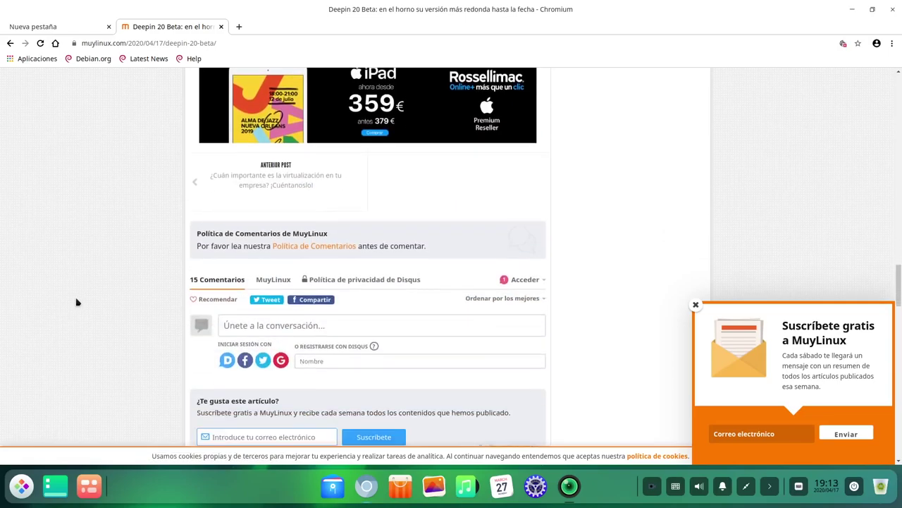
scroll(77, 302, "up", 5)
scroll(77, 302, "up", 20)
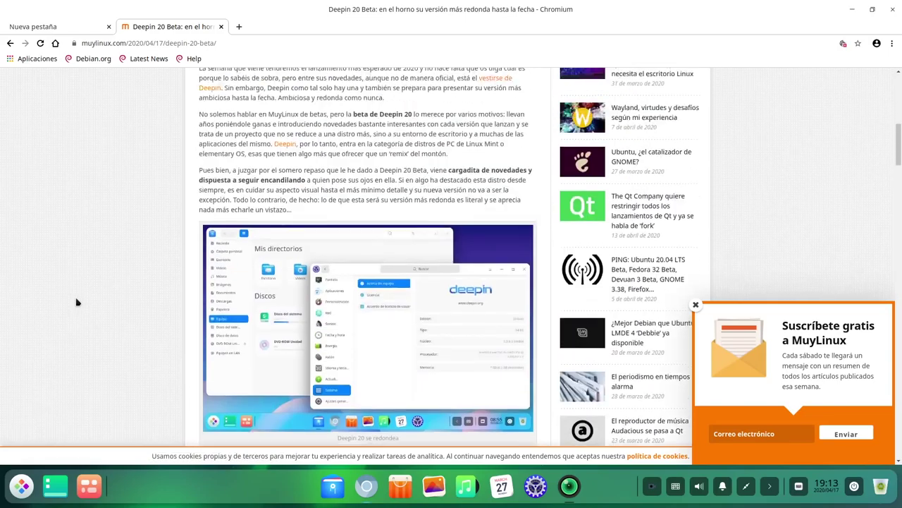
scroll(78, 302, "up", 3)
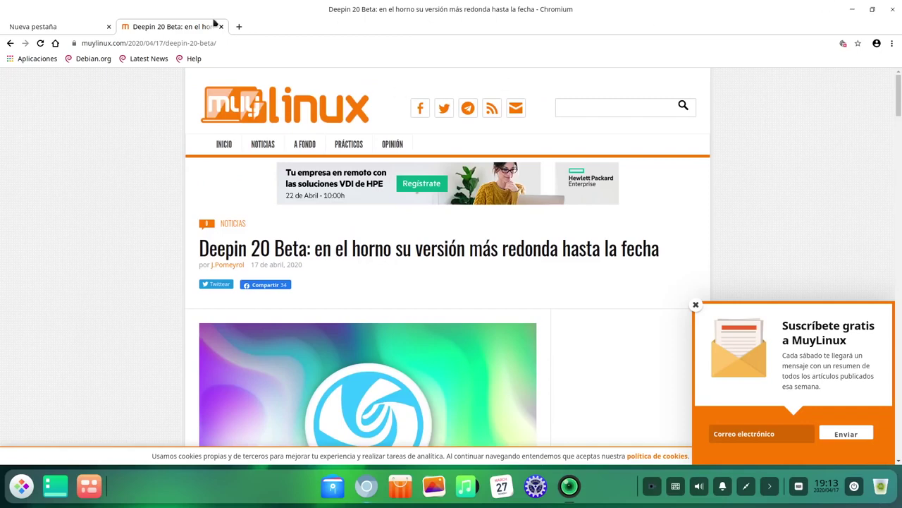
- Show the browser's new tab page in place of the article and minimize the Chromium window
left_click(57, 28)
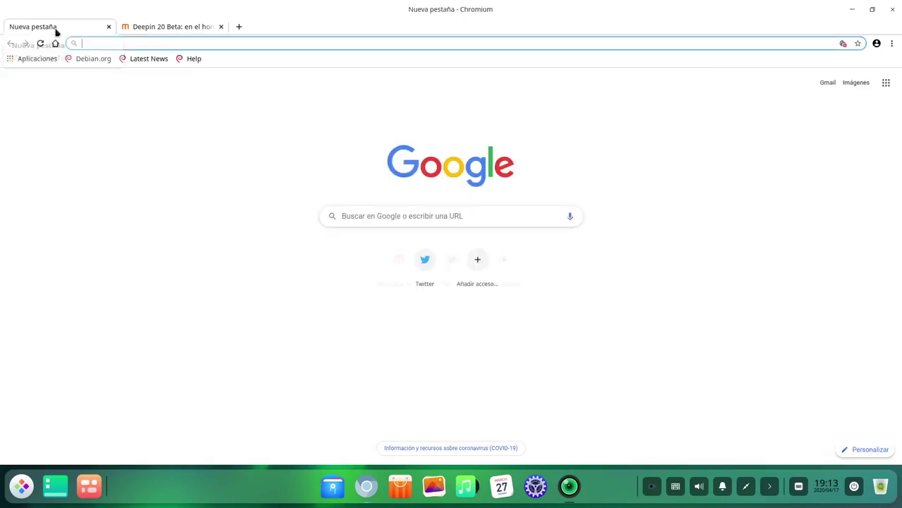
left_click(851, 9)
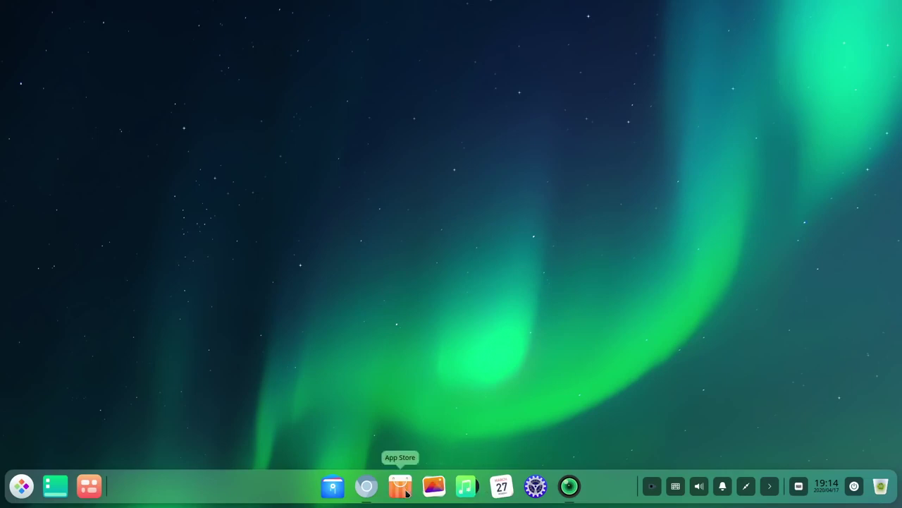
mouse_move(372, 492)
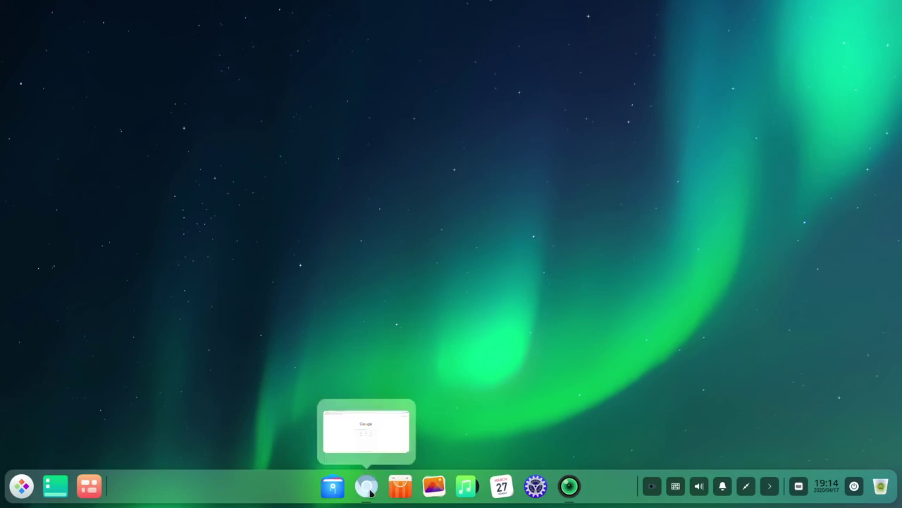
left_click(371, 492)
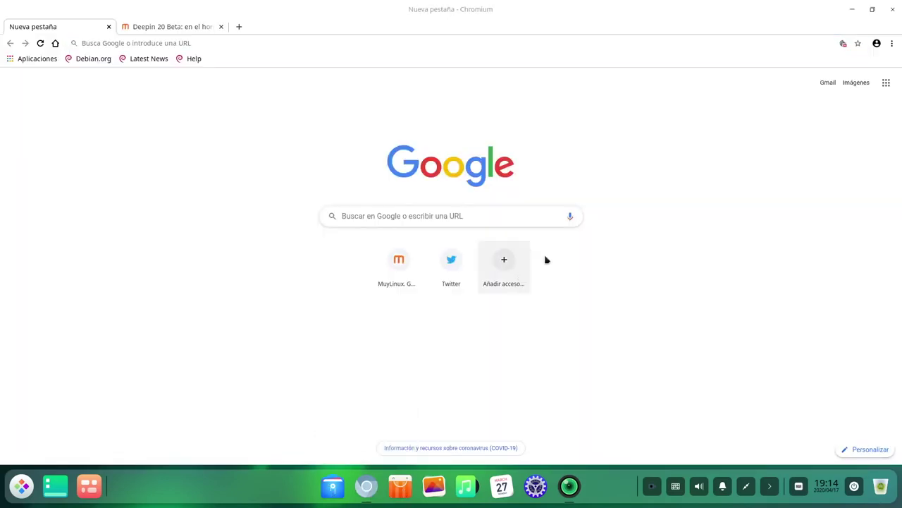
left_click(852, 9)
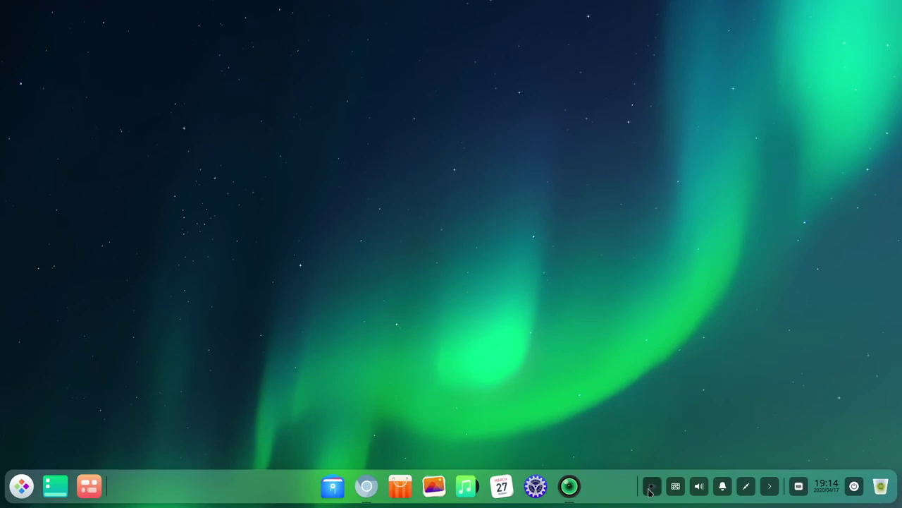
- Check the running recording in the SimpleScreenRecorder window and minimize it again
left_click(569, 486)
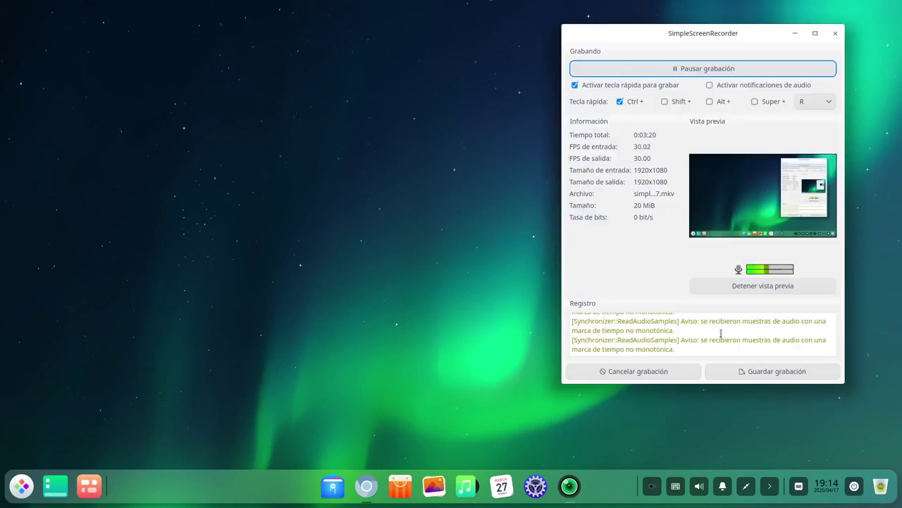
left_click(795, 35)
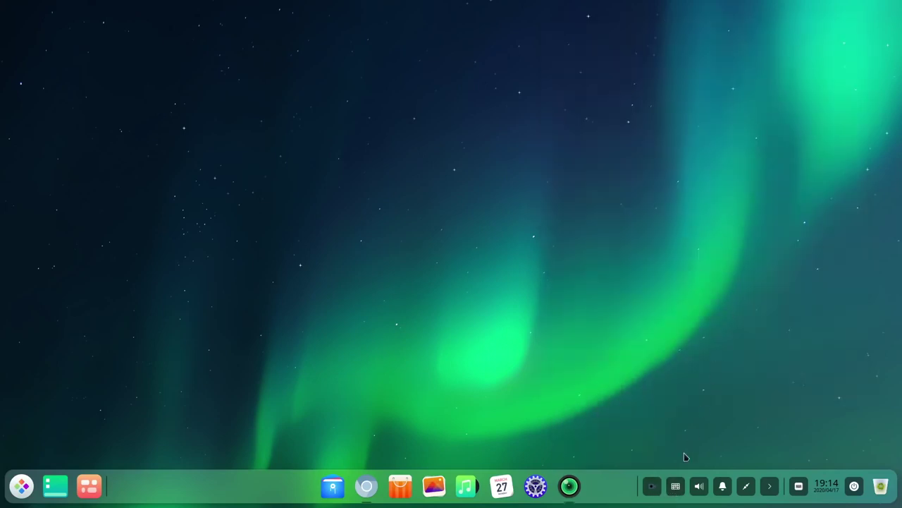
- Check the output device's volume control, and review the Screen Capture and App Store entries in the notification center before closing it
left_click(700, 487)
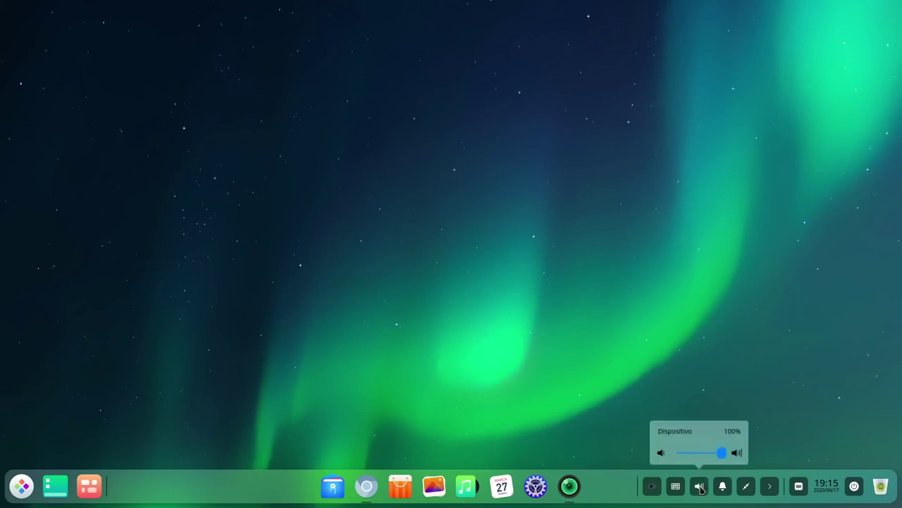
left_click(732, 328)
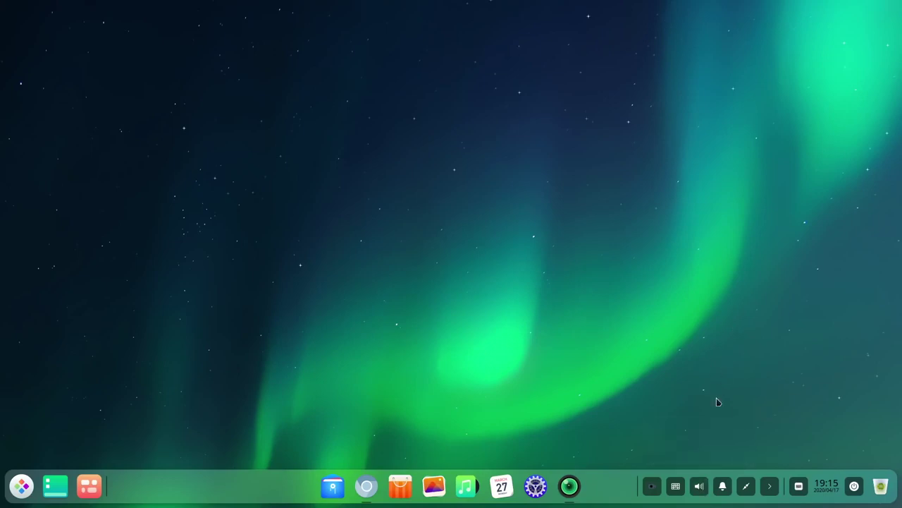
left_click(724, 487)
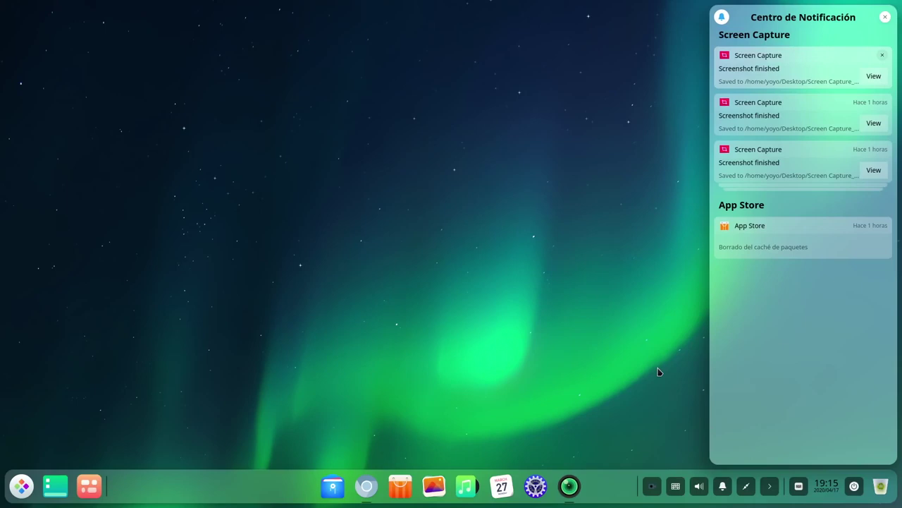
left_click(884, 18)
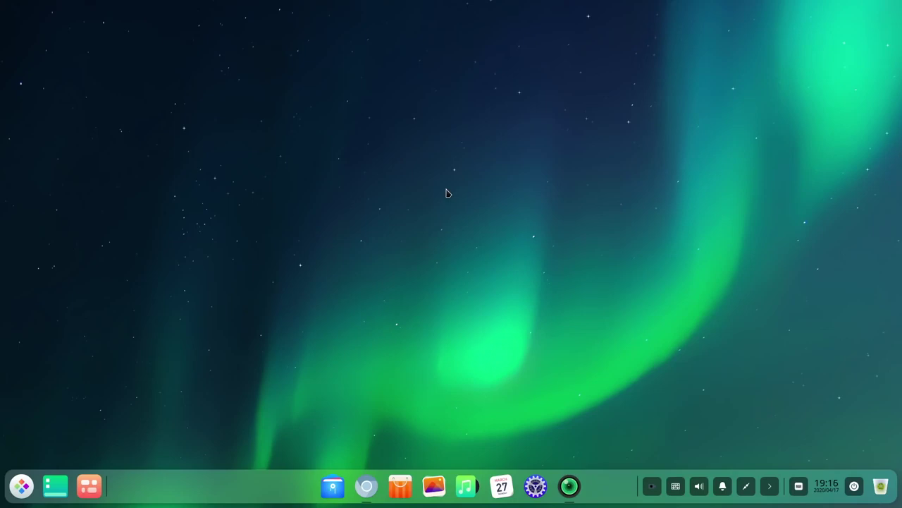
- Collapse and expand the system tray once, and view the month calendar belonging to the dock's clock before closing it
left_click(775, 493)
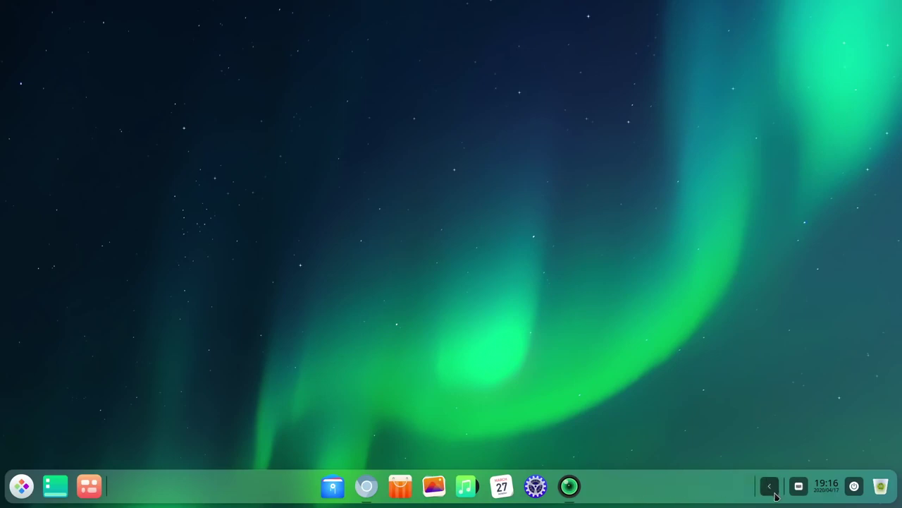
left_click(773, 491)
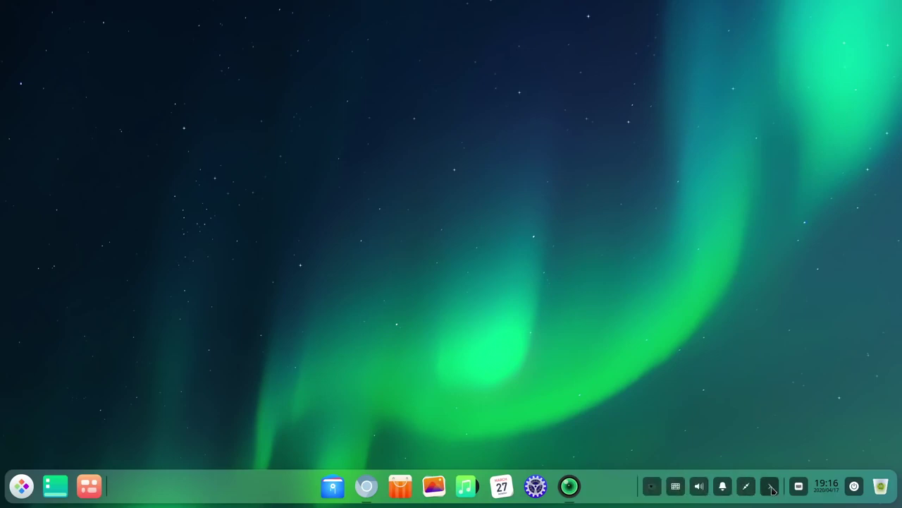
left_click(820, 488)
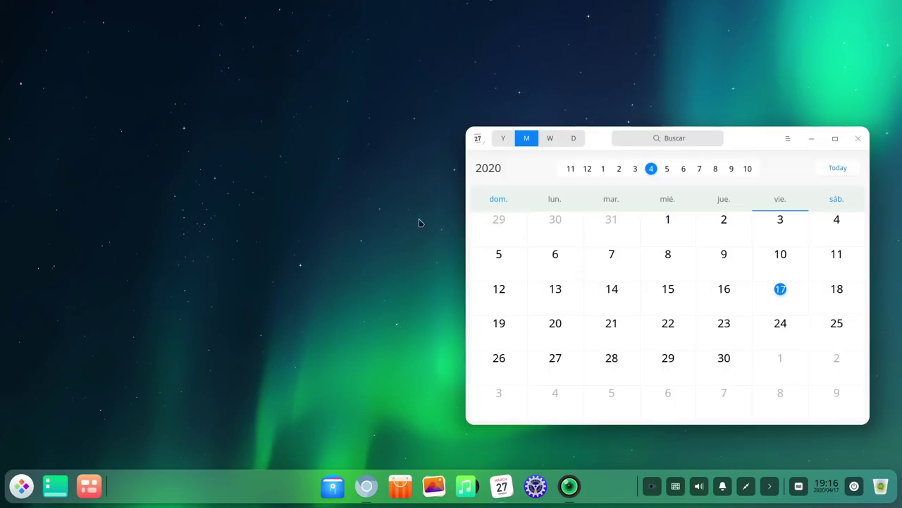
left_click(859, 139)
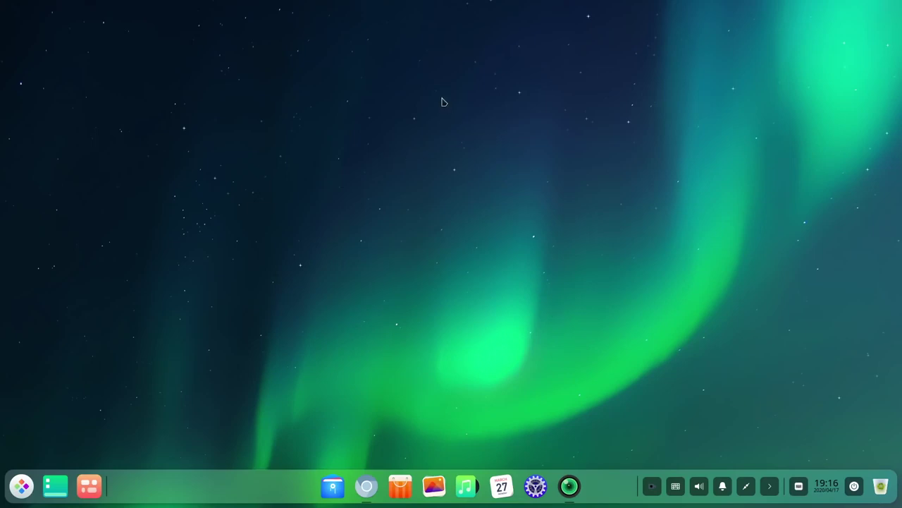
- Examine the actions the empty desktop area offers and dismiss them without choosing any
right_click(445, 61)
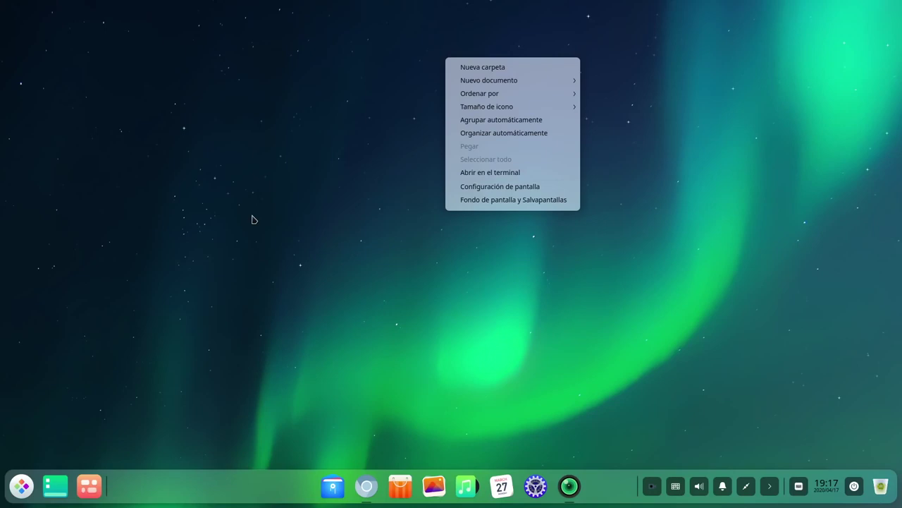
left_click(308, 261)
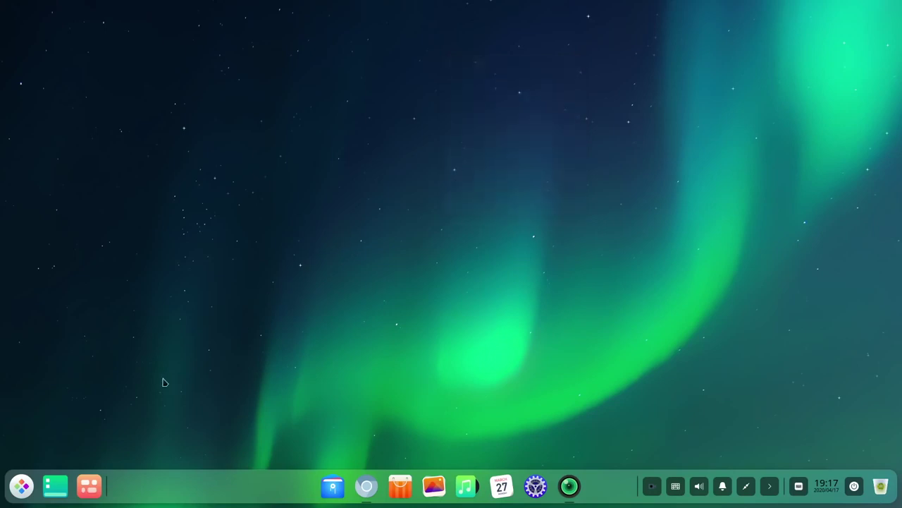
- Search the application launcher for "ter", open Terminal, and move its window to the middle of the desktop
key("super")
left_click(420, 22)
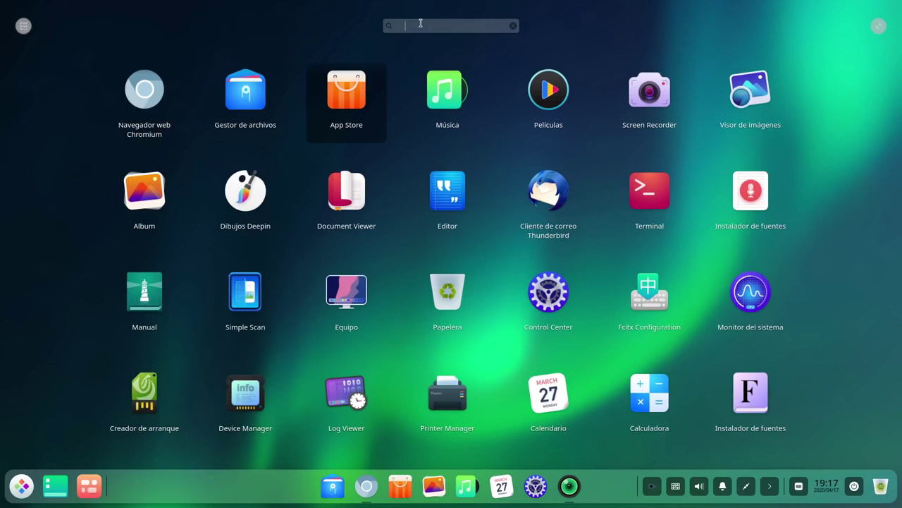
type("ter")
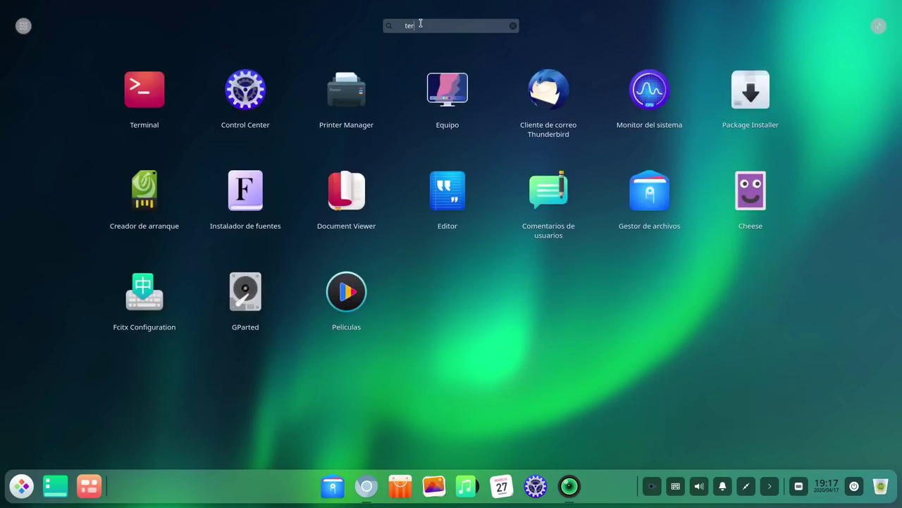
left_click(159, 99)
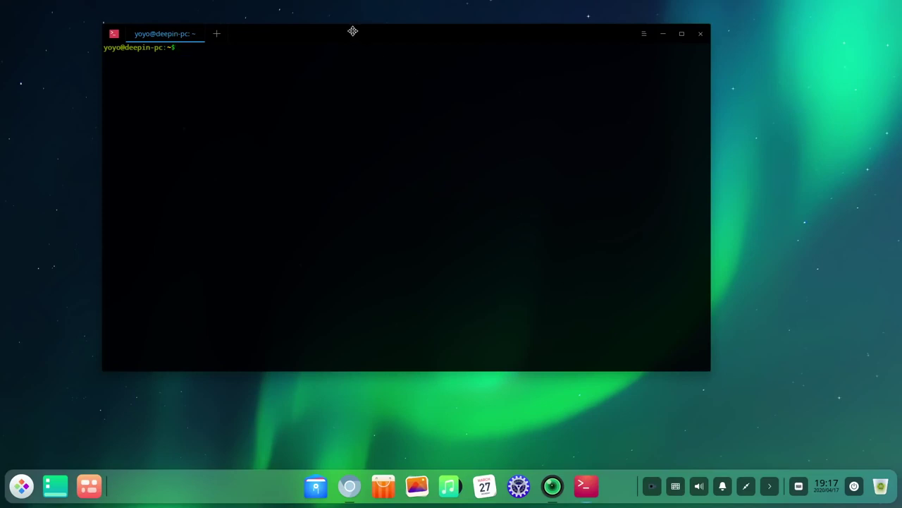
left_click_drag(352, 28, 397, 62)
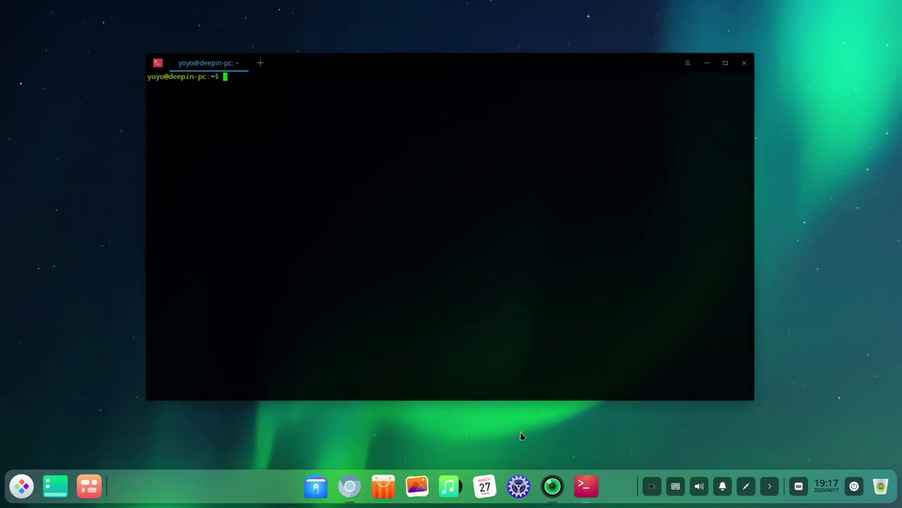
- Run neofetch in the terminal to show the system information, and close the terminal window
mouse_move(554, 486)
type("neofetch")
key("Return")
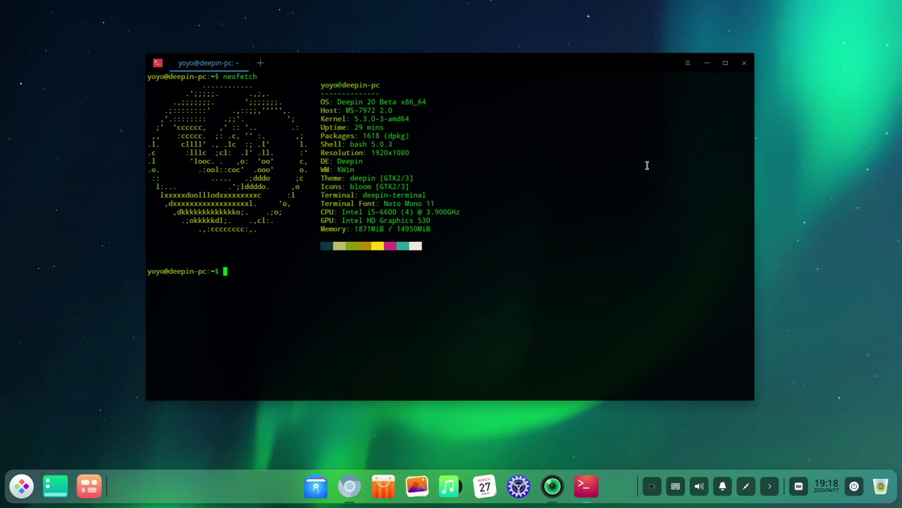
left_click(744, 63)
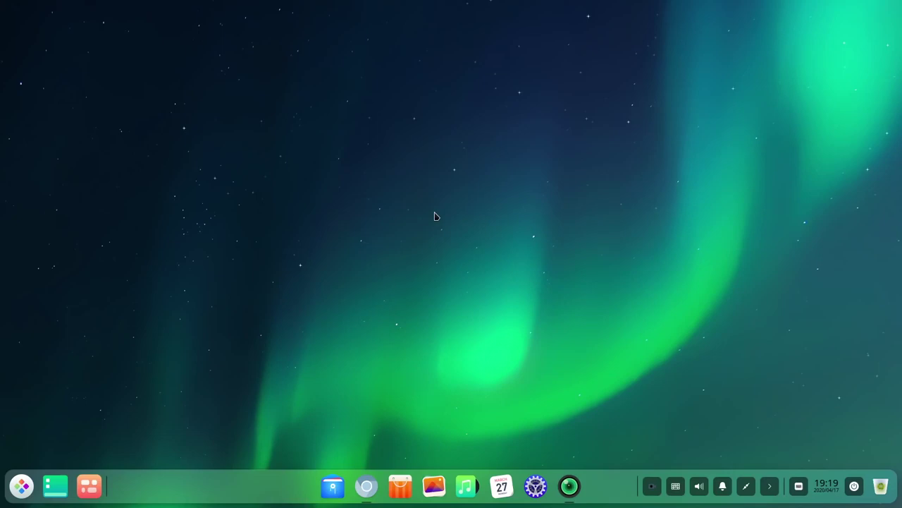
- Switch the dock to the efficient mode (Modo eficiente) and set it back to the elegant mode (Modo elegante)
right_click(180, 497)
mouse_move(215, 444)
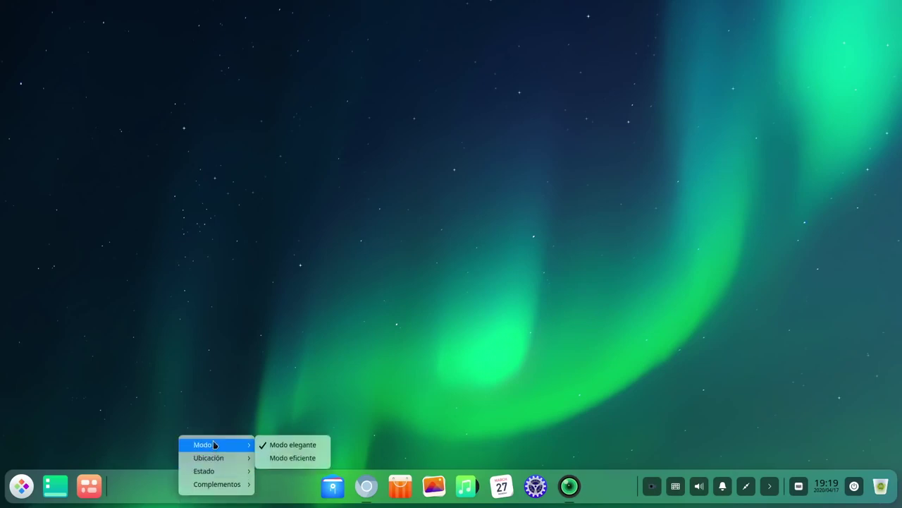
left_click(292, 459)
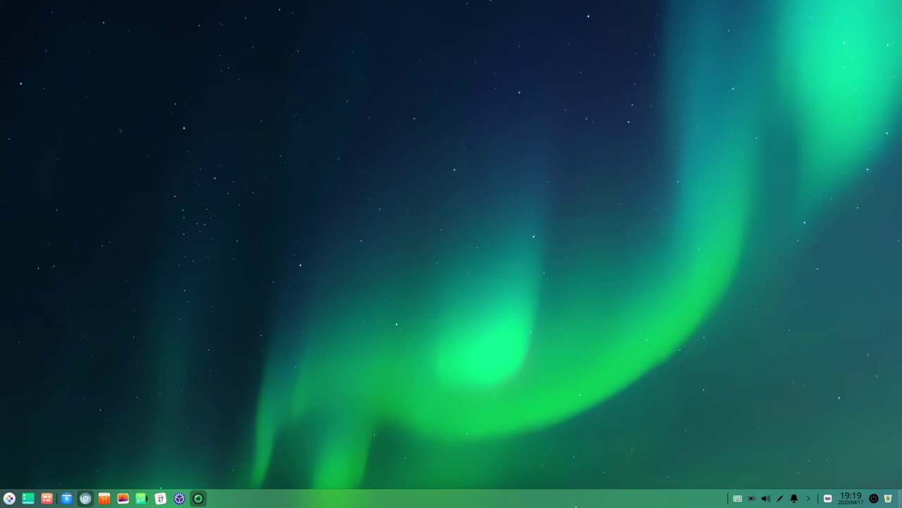
right_click(493, 502)
mouse_move(513, 450)
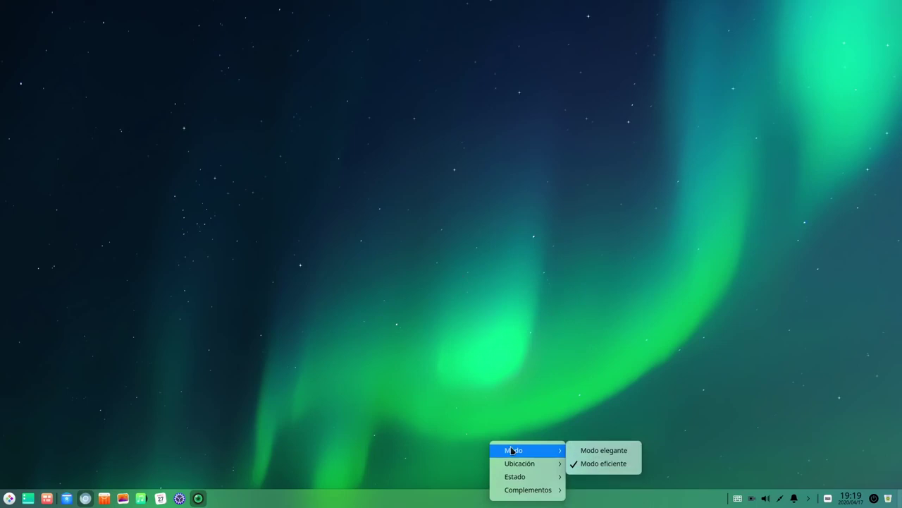
left_click(584, 450)
- Relocate the dock to the upper edge of the desktop (Arriba), and from there to the left edge (Izquierda)
right_click(211, 498)
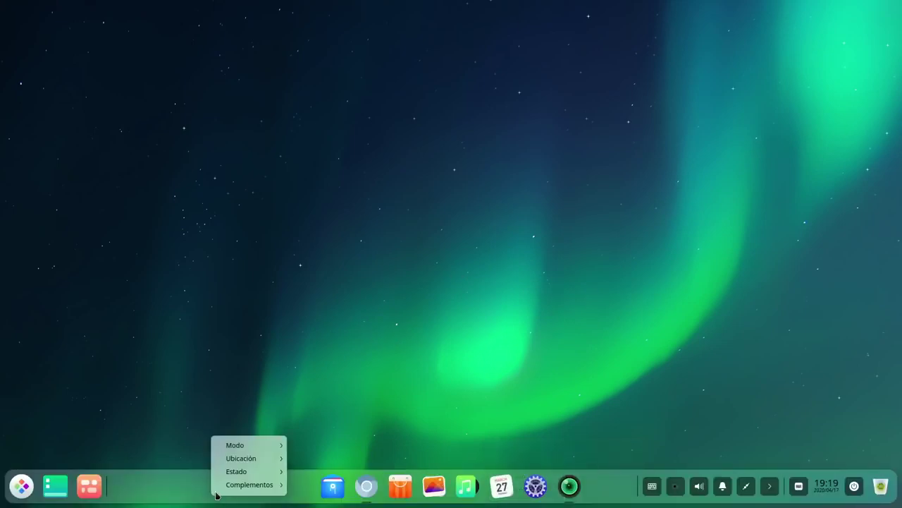
mouse_move(249, 459)
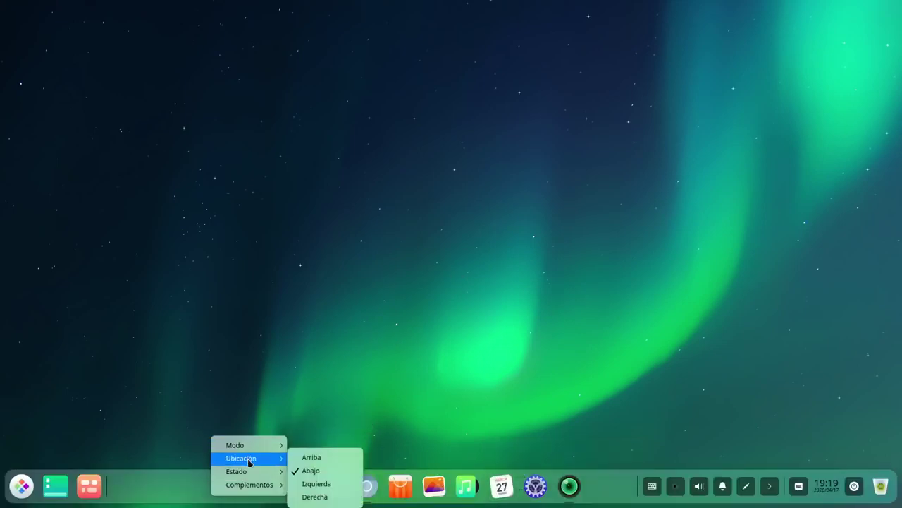
left_click(305, 459)
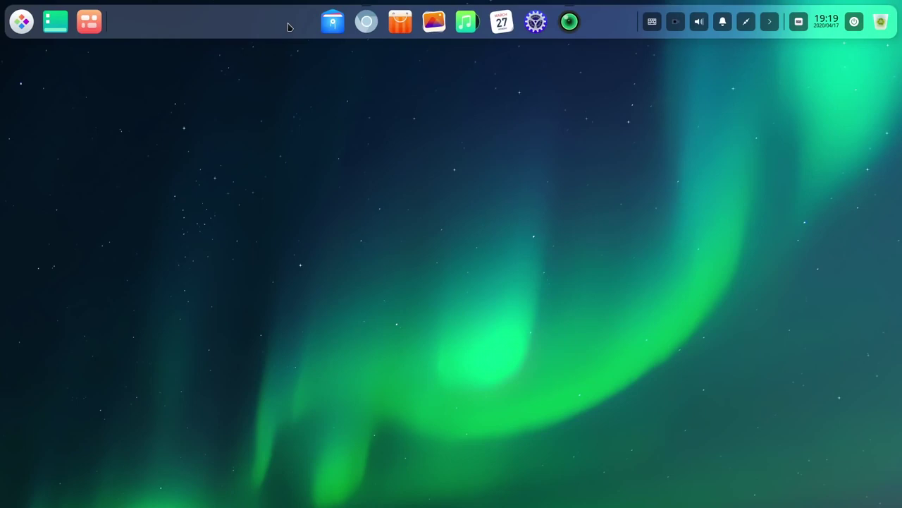
right_click(288, 27)
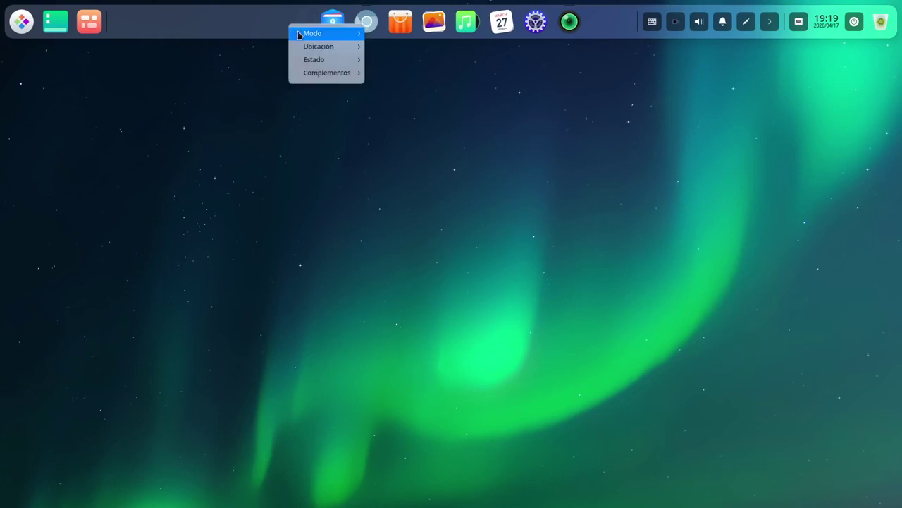
mouse_move(356, 59)
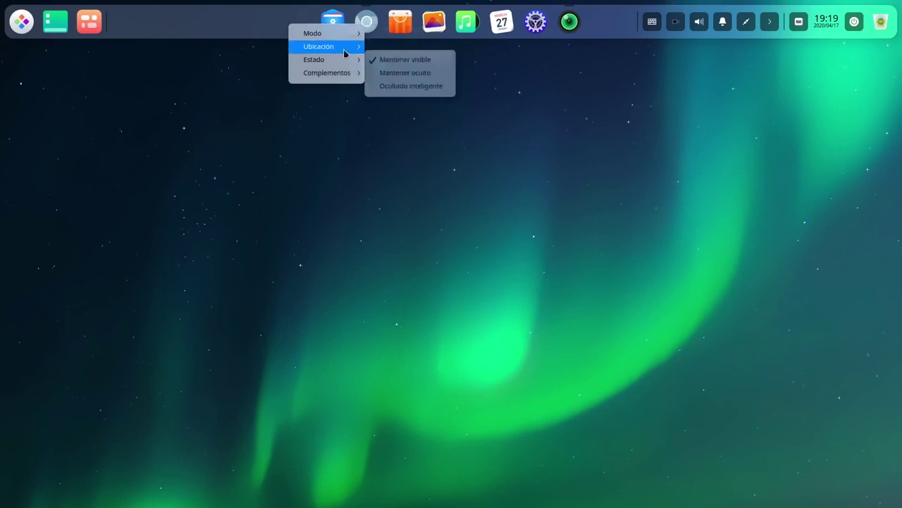
left_click(392, 73)
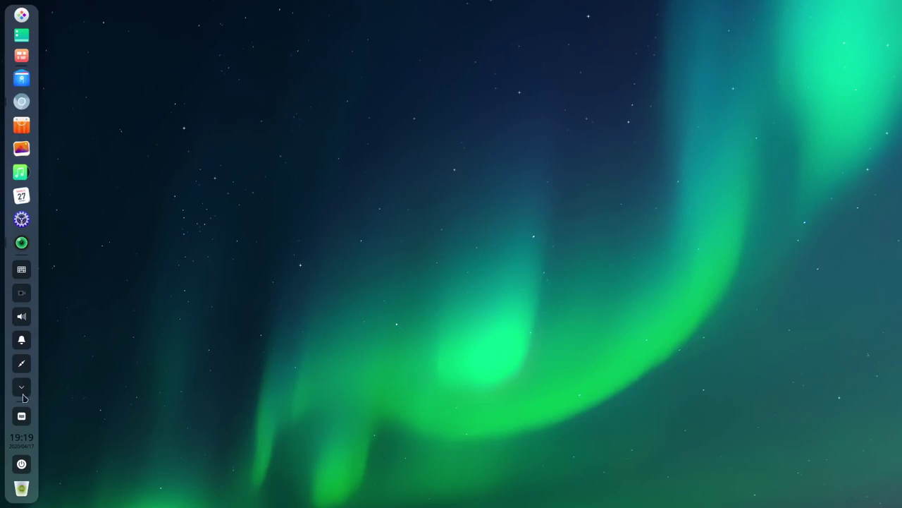
- Relocate the dock to the right edge of the desktop (Derecha), and return it to the lower edge (Abajo)
right_click(31, 240)
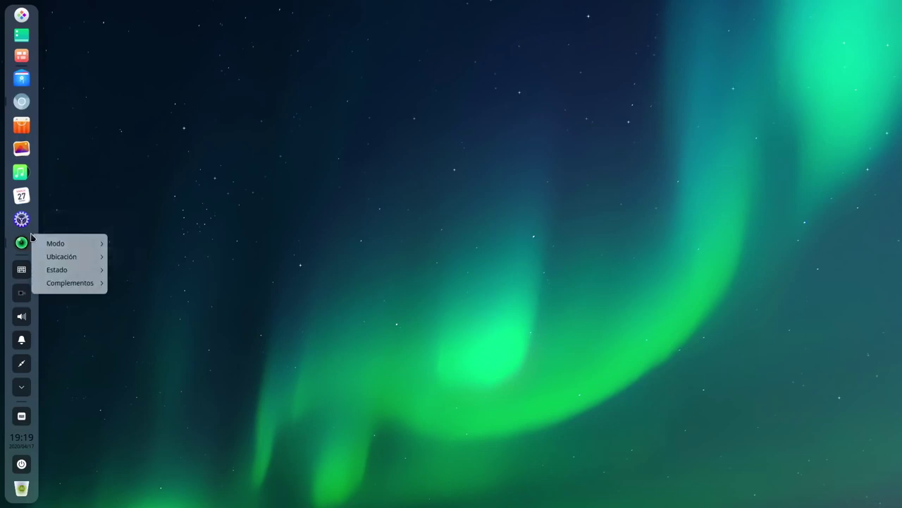
mouse_move(73, 258)
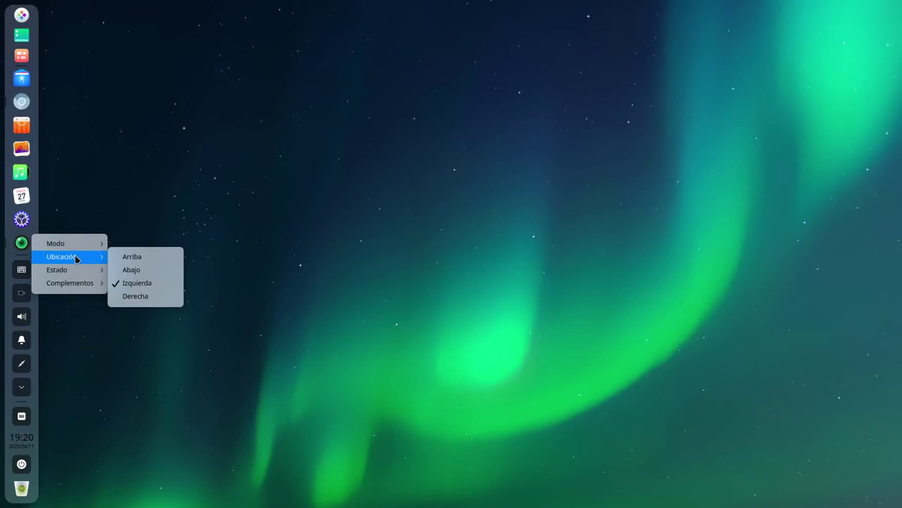
left_click(131, 296)
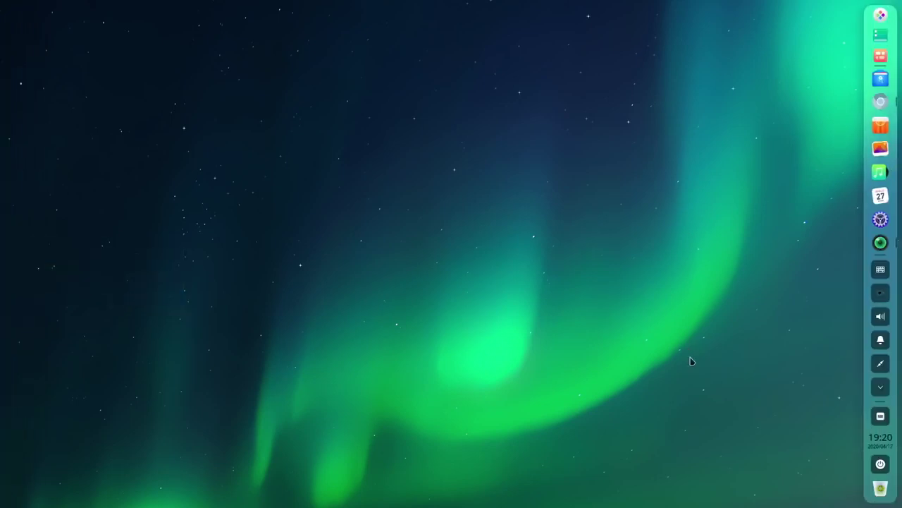
right_click(870, 196)
mouse_move(856, 212)
left_click(774, 225)
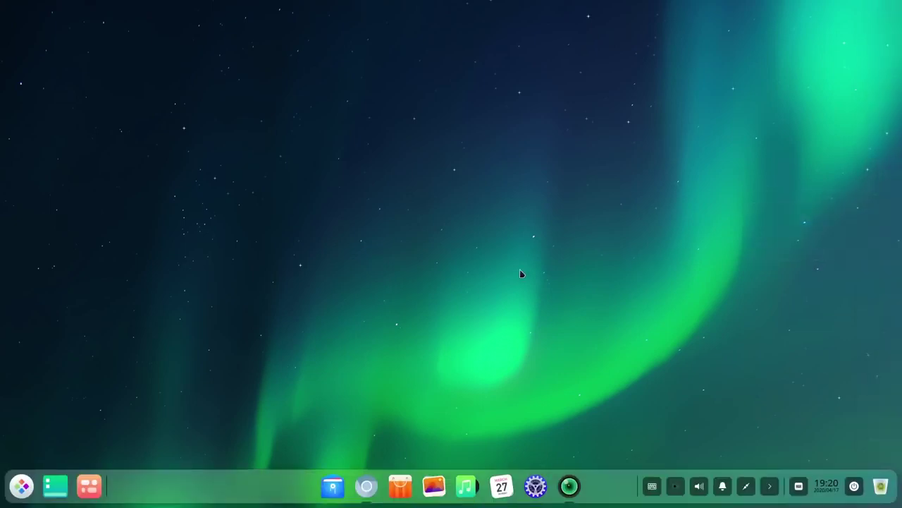
- Examine which plugins (Complementos) the dock can show, and leave the list without changing any
right_click(198, 500)
mouse_move(218, 474)
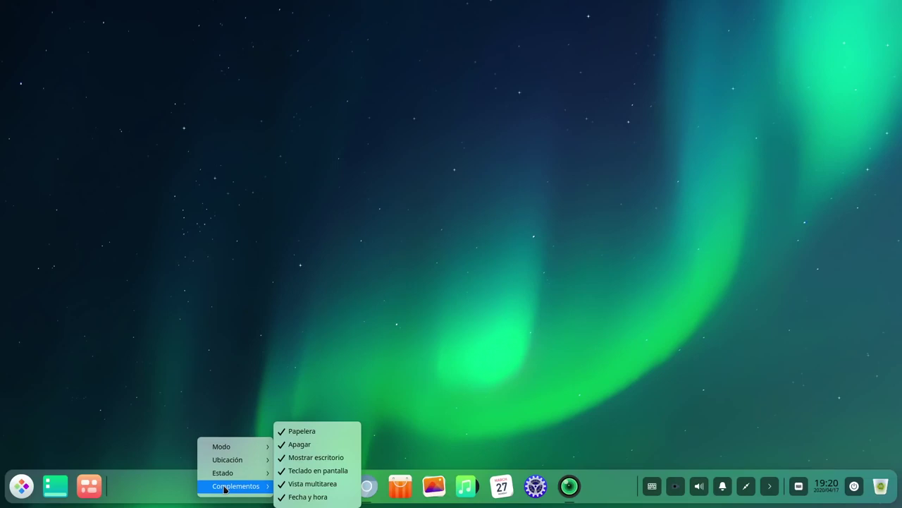
left_click(427, 179)
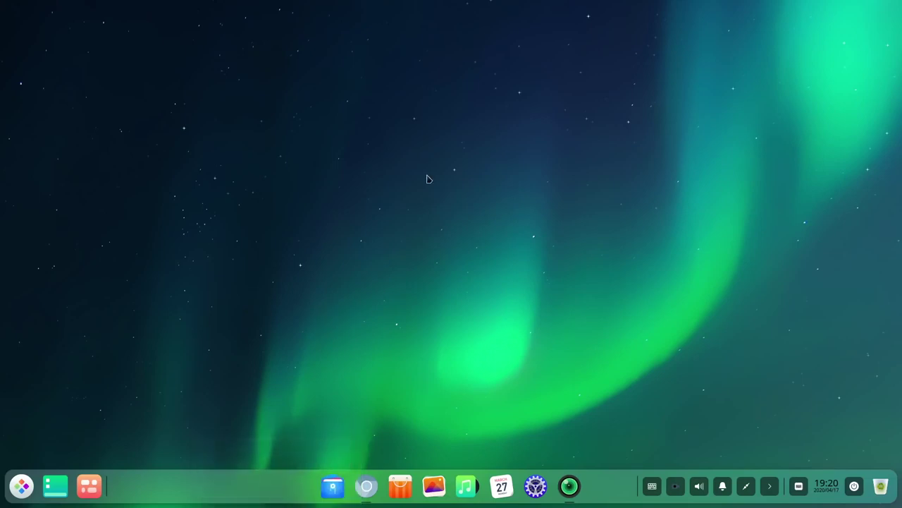
- Examine the desktop's new-document, sorting and icon-size options, open a terminal in the Desktop folder and close it
right_click(446, 77)
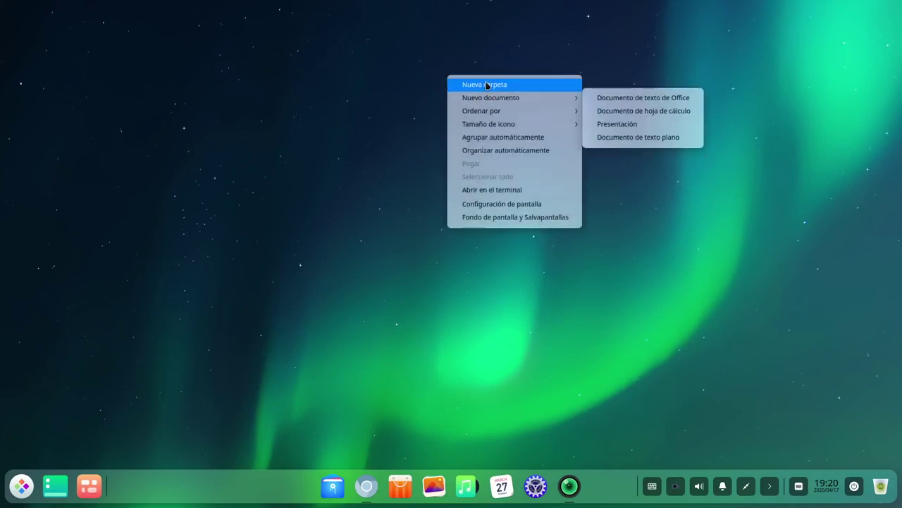
mouse_move(487, 98)
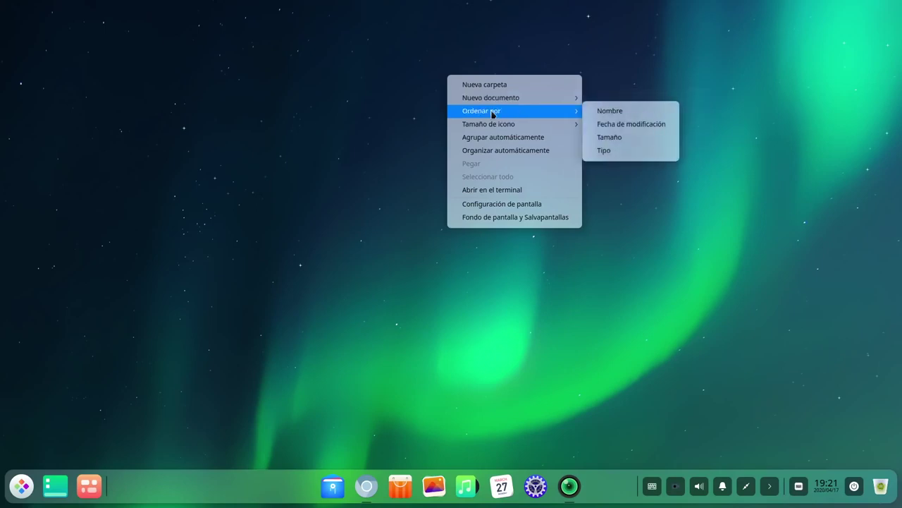
mouse_move(499, 131)
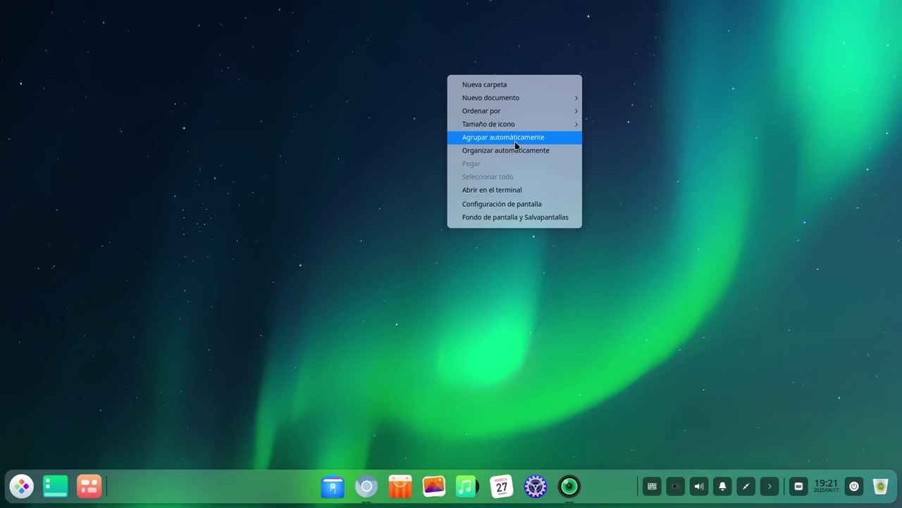
left_click(513, 191)
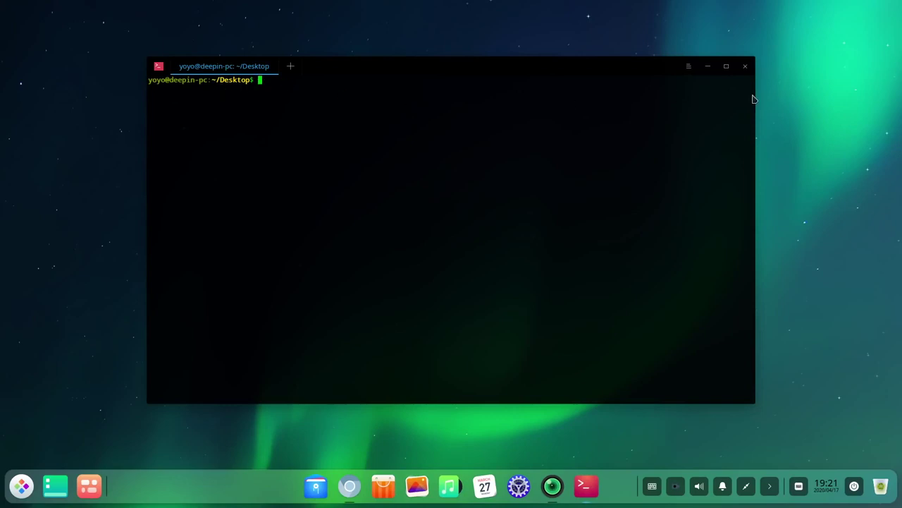
left_click(745, 66)
- Open the display settings from the desktop, view the available screen resolutions, and close the settings window
right_click(447, 105)
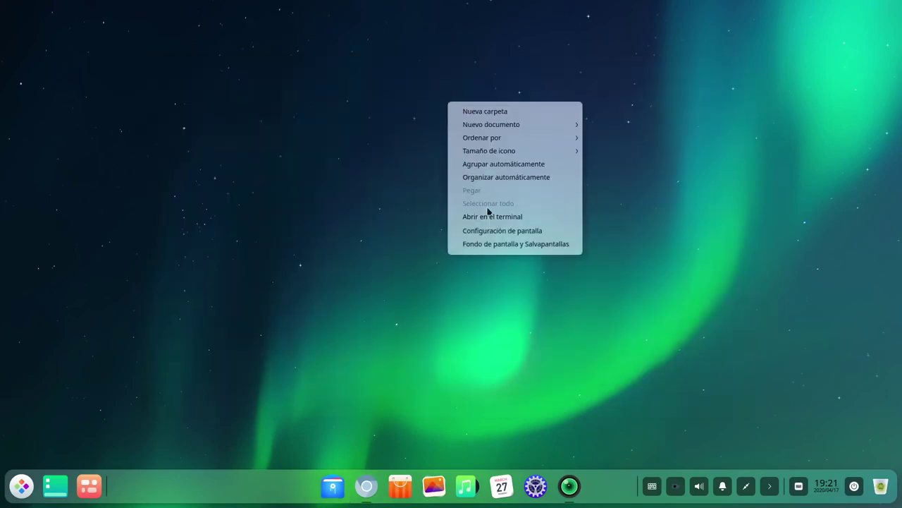
left_click(523, 233)
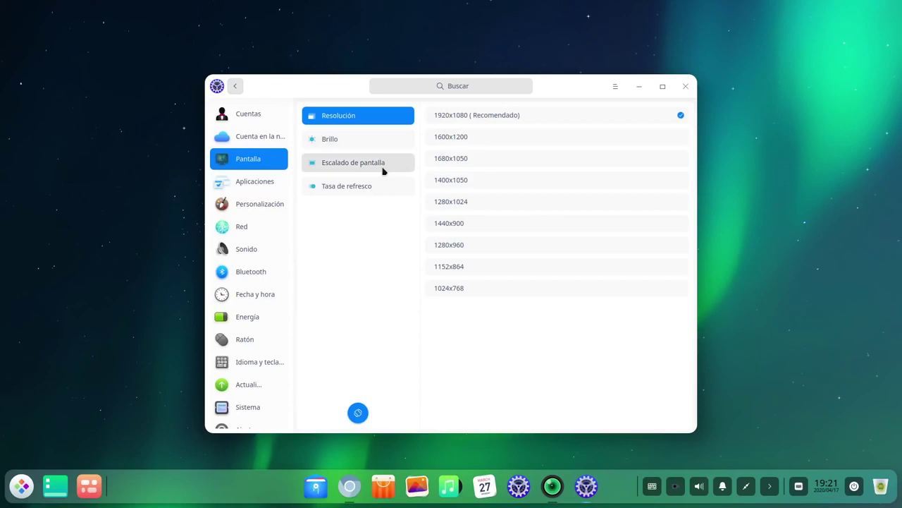
left_click(685, 86)
- Open the wallpaper and screensaver chooser, view the screensavers, return to the wallpapers, and exit without choosing one
right_click(451, 92)
left_click(503, 232)
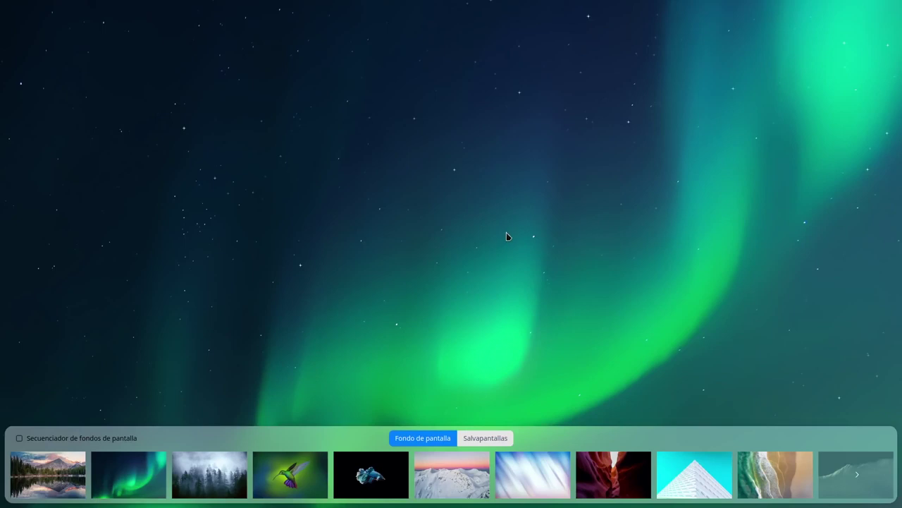
left_click(490, 438)
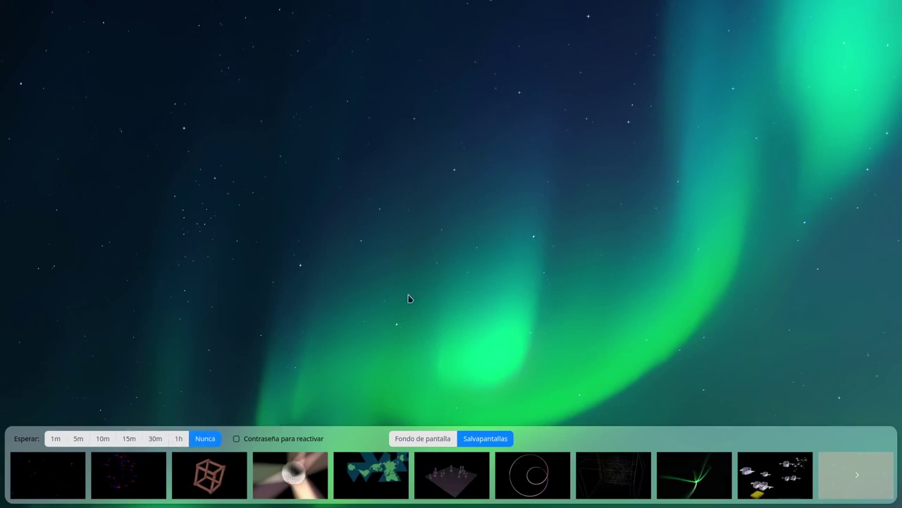
left_click(423, 438)
left_click(568, 243)
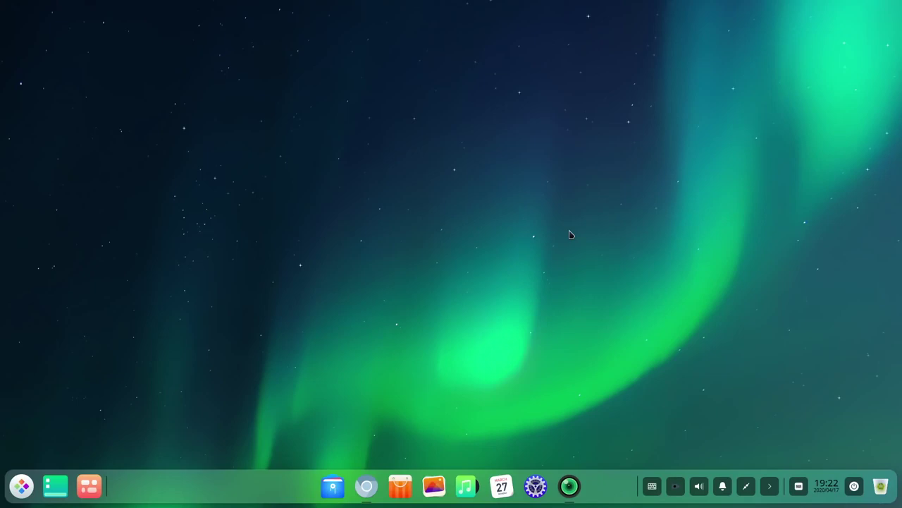
- Browse the preinstalled applications in the full-screen launcher from the first row down to guvcview
left_click(21, 485)
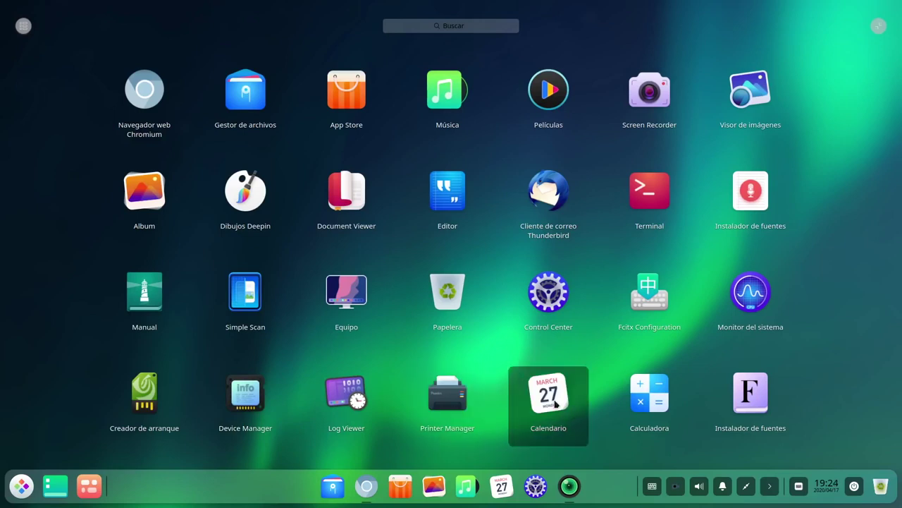
scroll(748, 395, "down", 3)
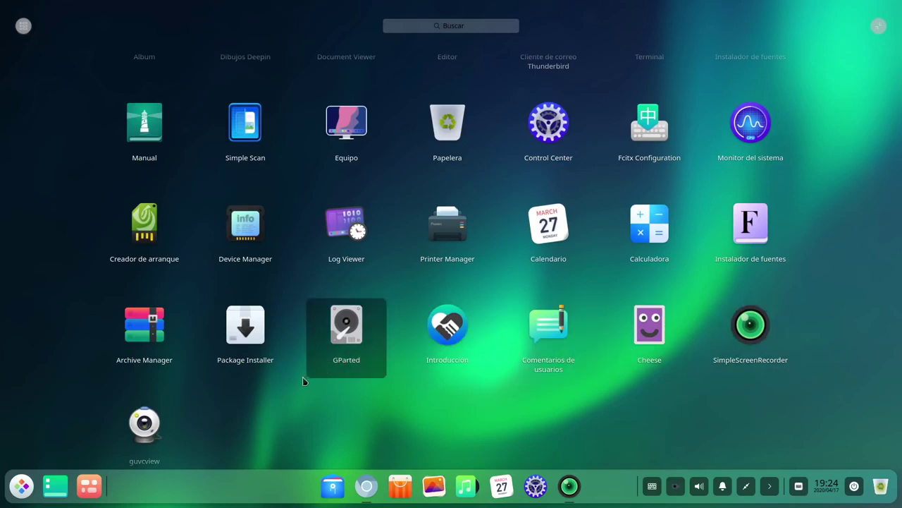
scroll(293, 385, "down", 1)
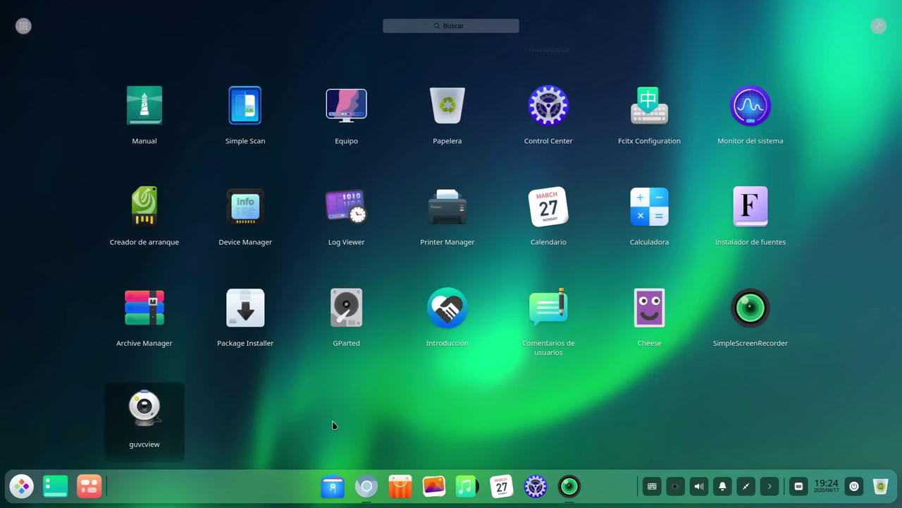
scroll(334, 424, "up", 2)
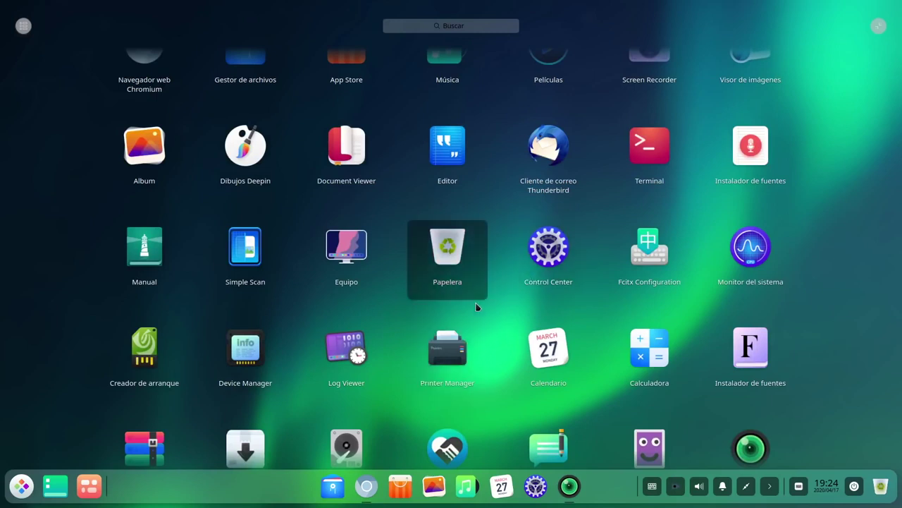
- Open Monitor del sistema from the launcher, enlarge its window slightly, and move it toward the desktop's upper-left area
left_click(741, 259)
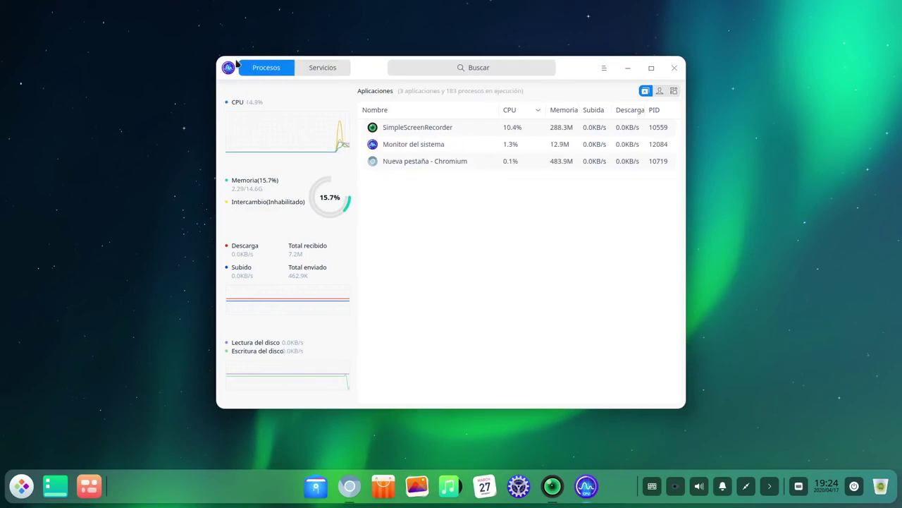
left_click_drag(685, 407, 732, 415)
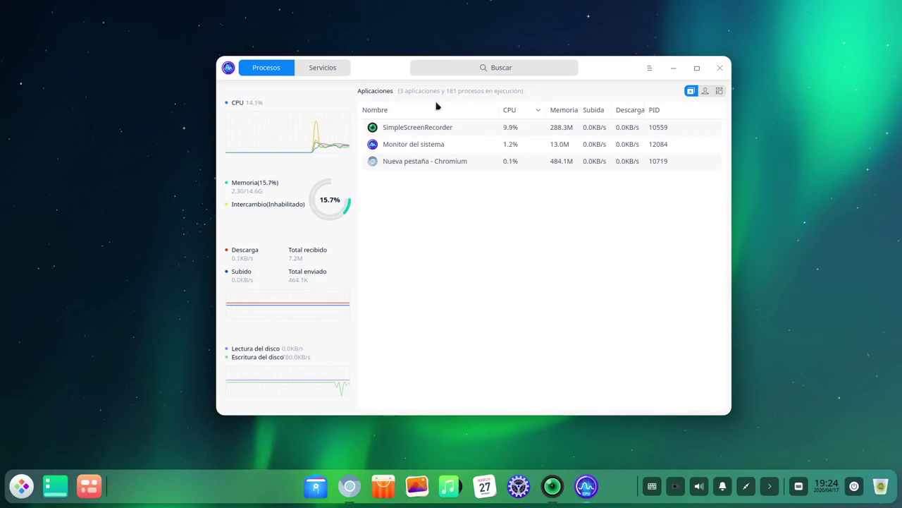
left_click_drag(365, 64, 260, 44)
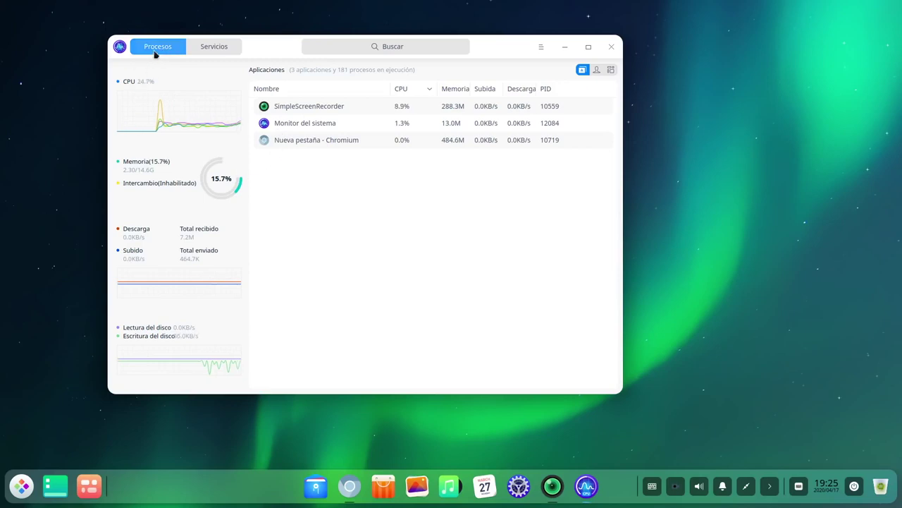
- View the system services list, and return to the processes to compare the user, all-processes and applications-only views
left_click(215, 47)
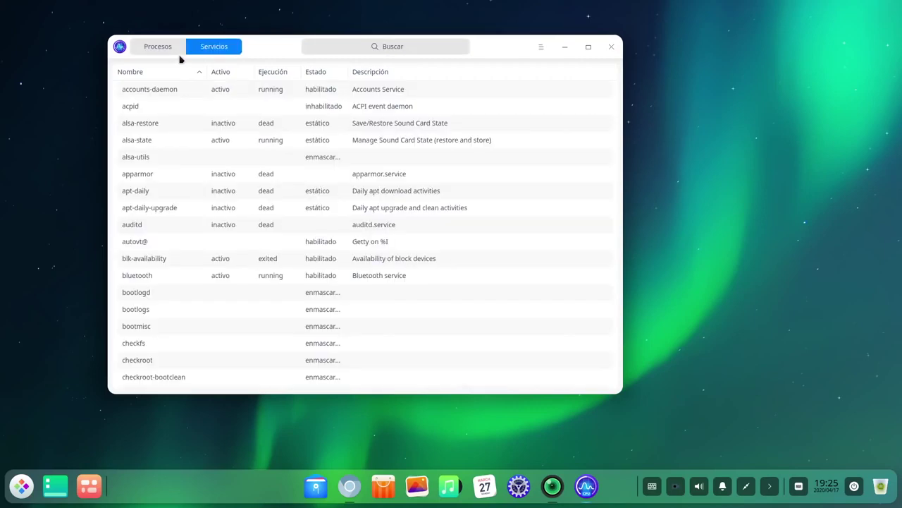
left_click(151, 53)
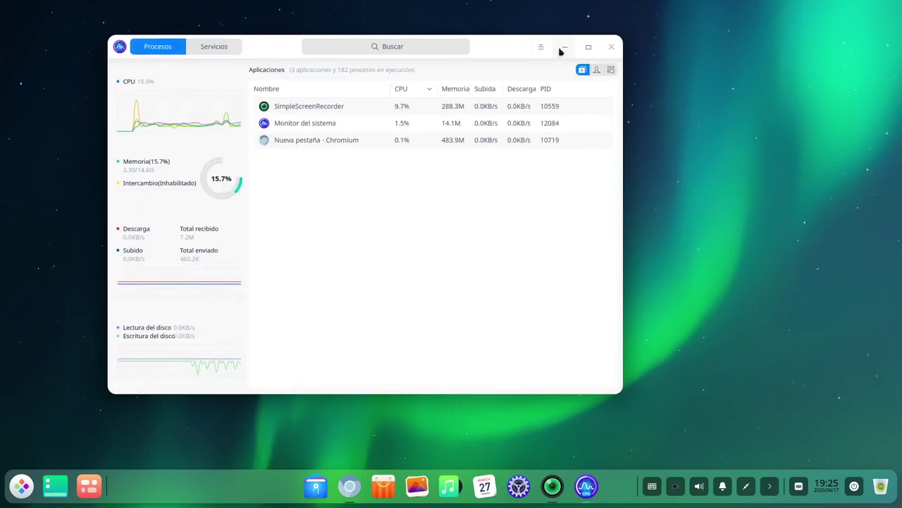
left_click(596, 70)
left_click(610, 70)
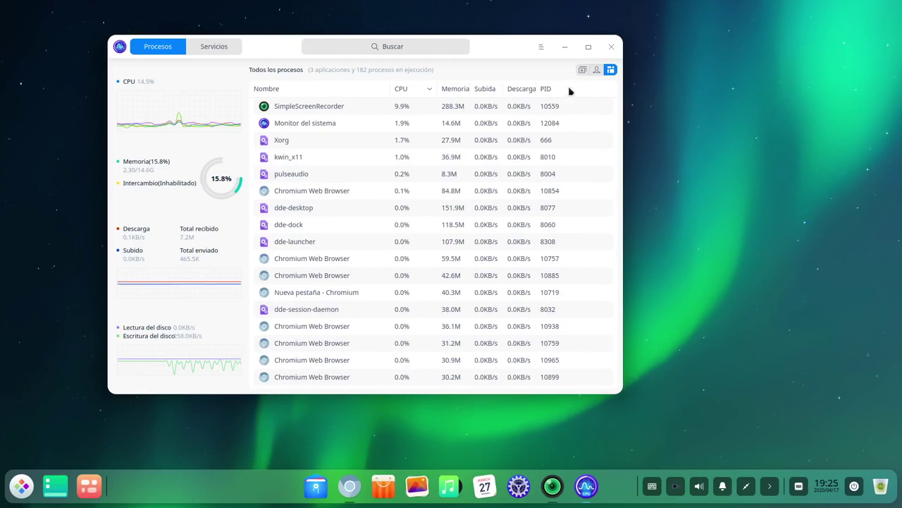
left_click(582, 70)
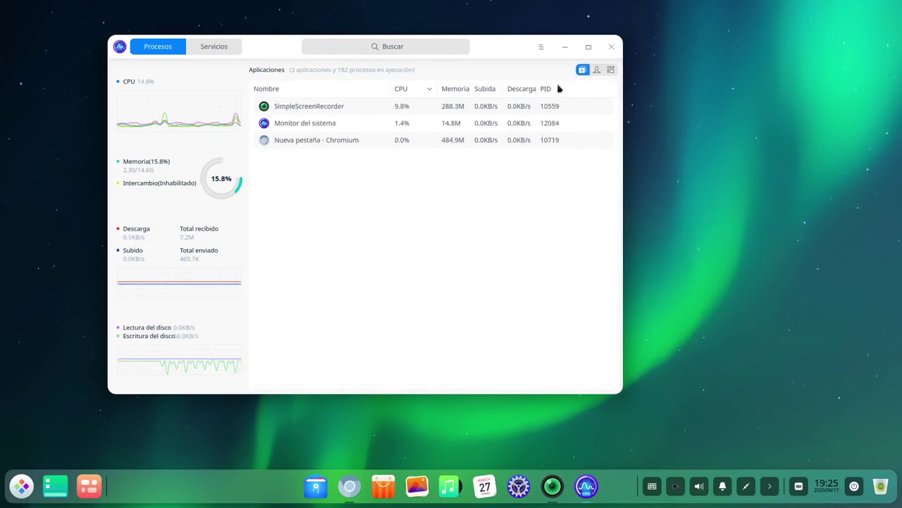
- Close the system monitor, and browse the launcher's applications grouped by category from Internet to Otros before restoring the ungrouped view
left_click(611, 47)
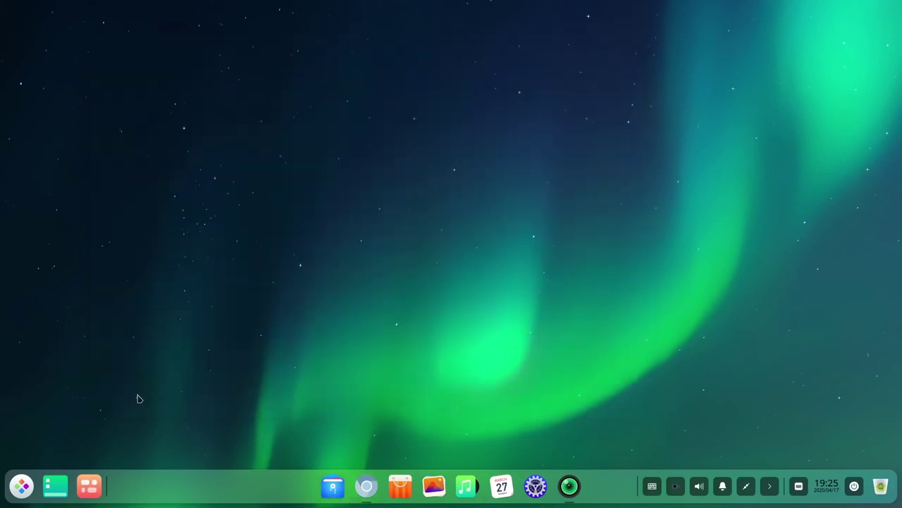
left_click(21, 486)
scroll(309, 261, "up", 1)
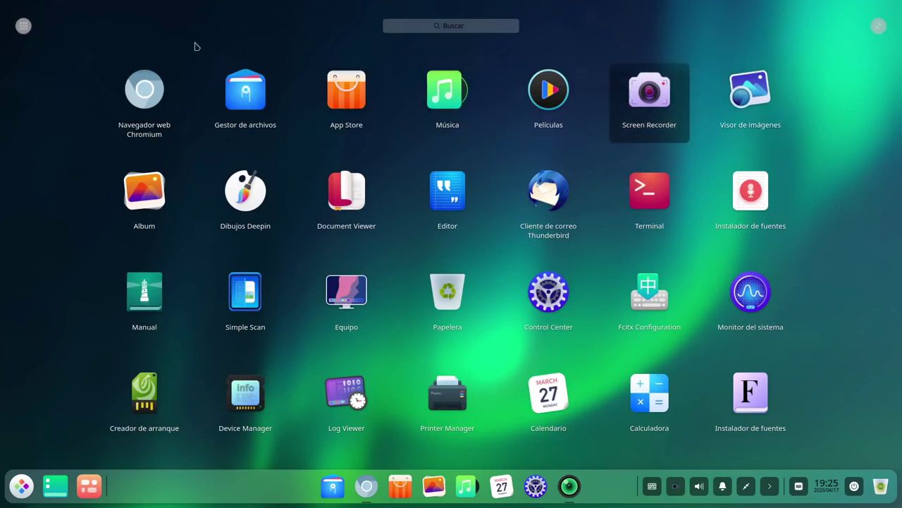
left_click(23, 29)
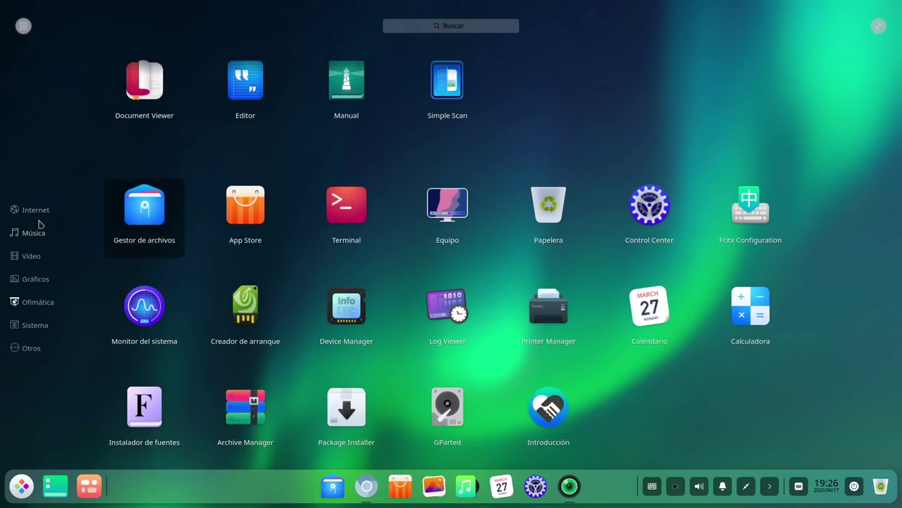
left_click(35, 212)
mouse_move(35, 279)
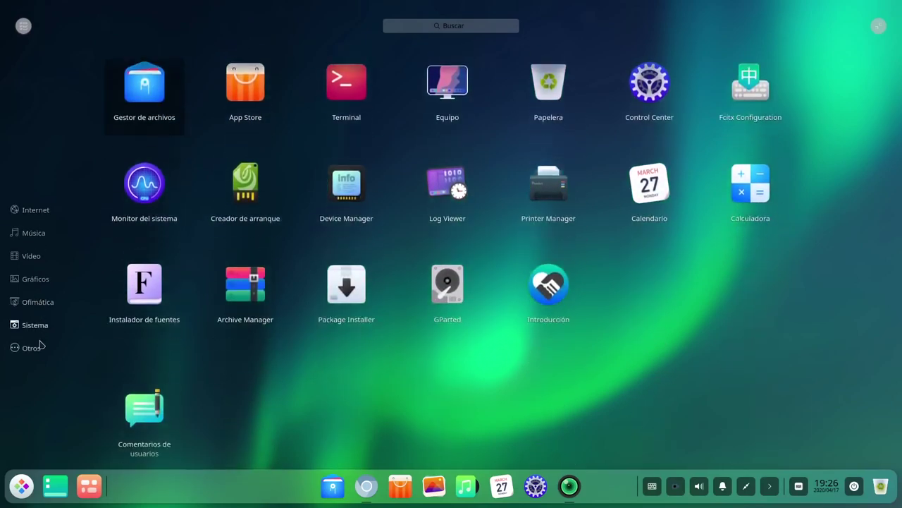
mouse_move(34, 343)
left_click(22, 31)
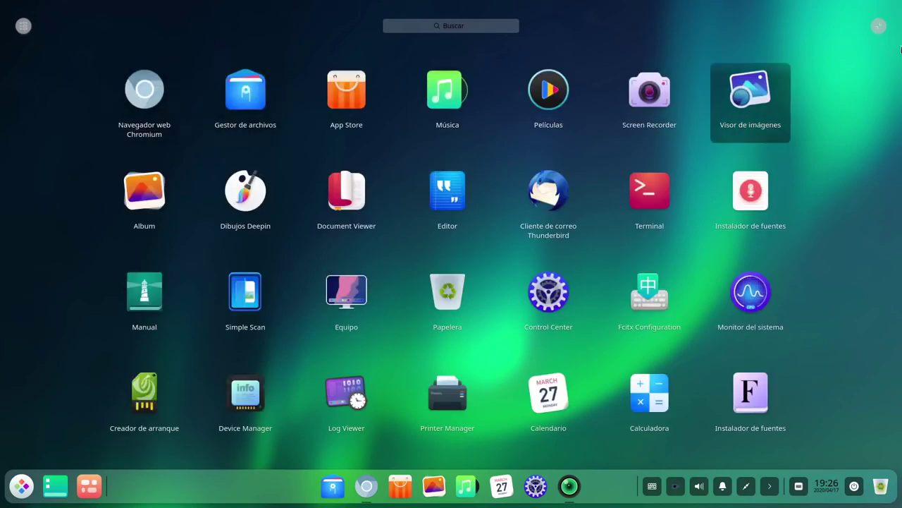
- Switch the launcher to its compact windowed mode, return it to full screen, and close it
left_click(879, 27)
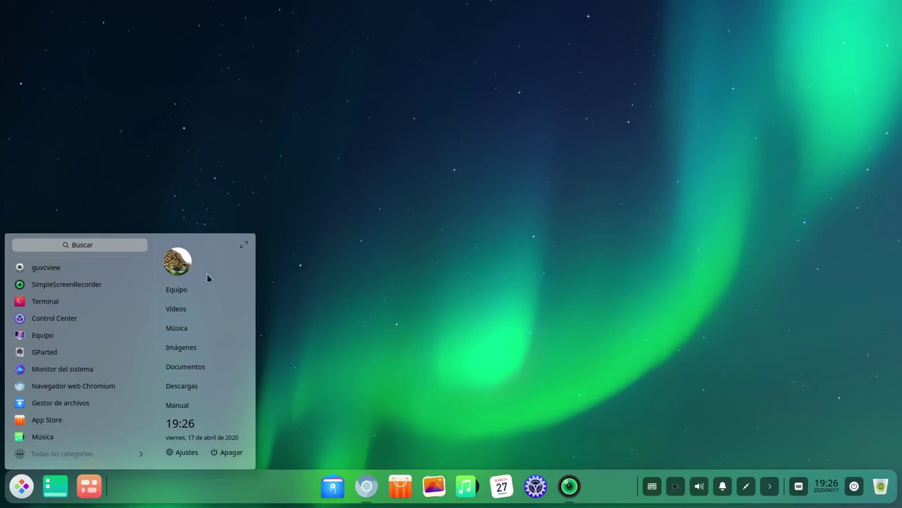
left_click(244, 244)
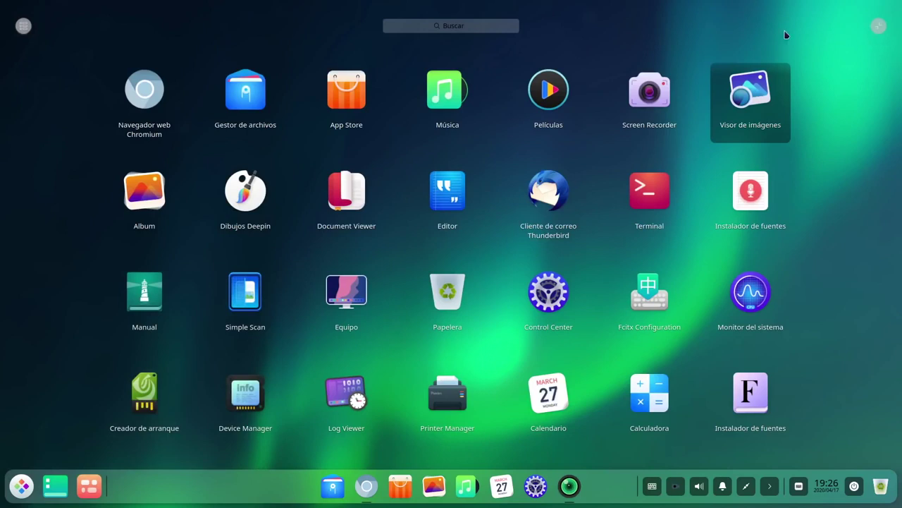
left_click(874, 259)
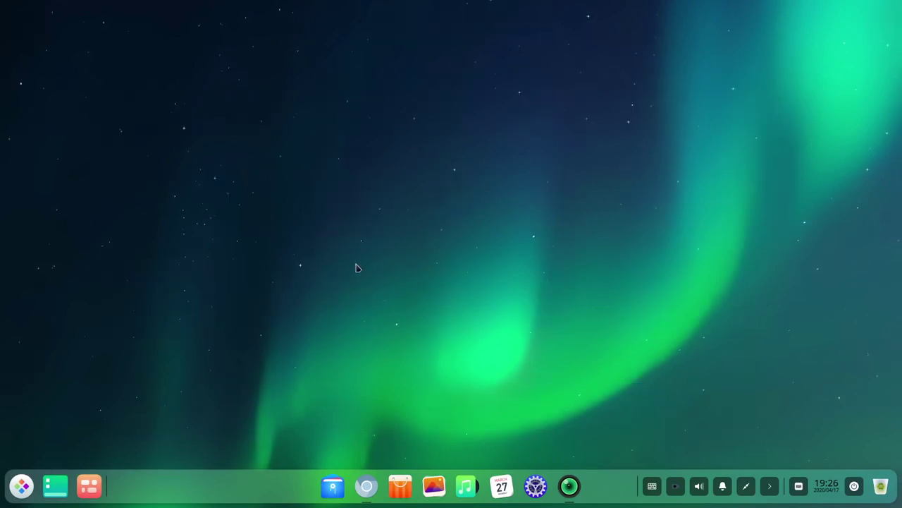
- Show the multitasking view of open windows and workspaces, and return to the desktop
left_click(87, 487)
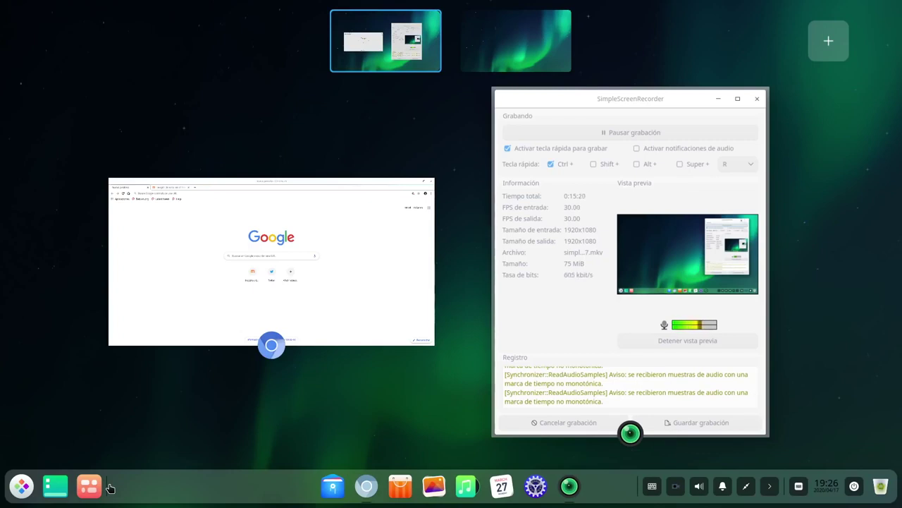
left_click(127, 447)
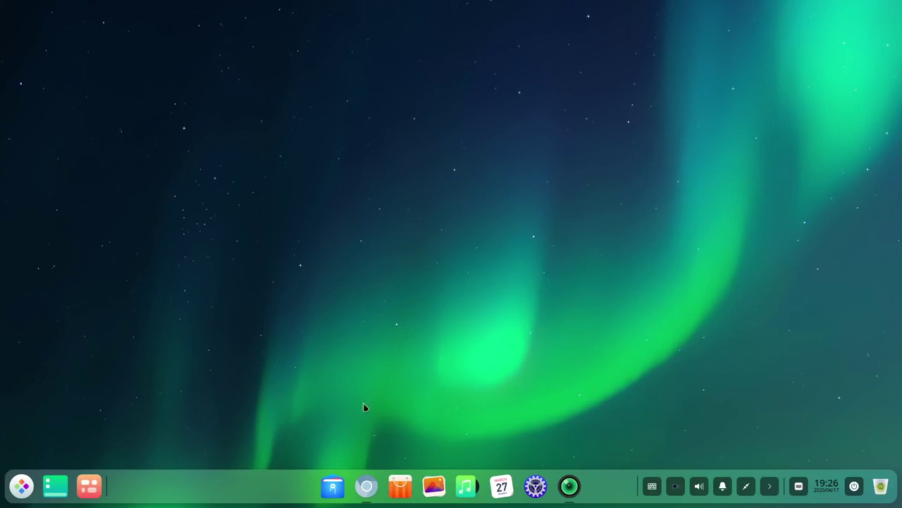
- Open the file manager, reposition its window near the desktop's upper centre to view the Equipo folders and disks, and minimize it
left_click(332, 485)
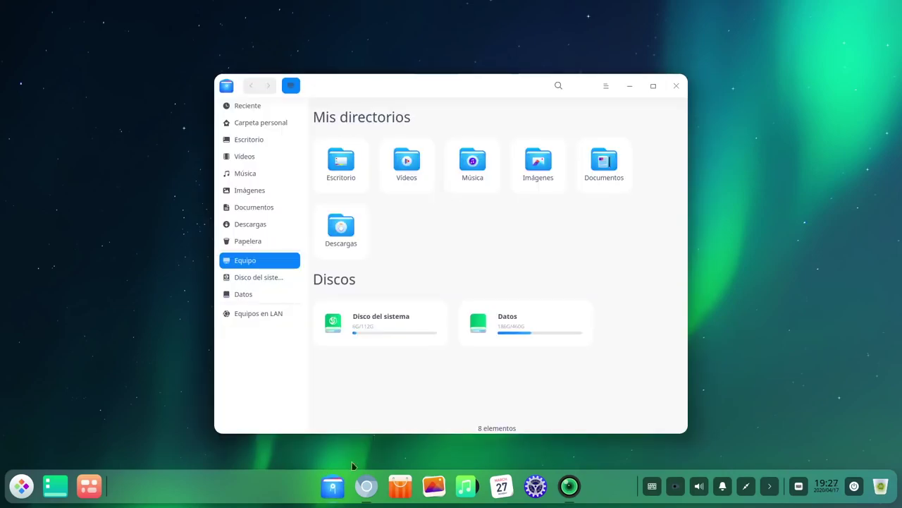
left_click_drag(409, 92, 399, 69)
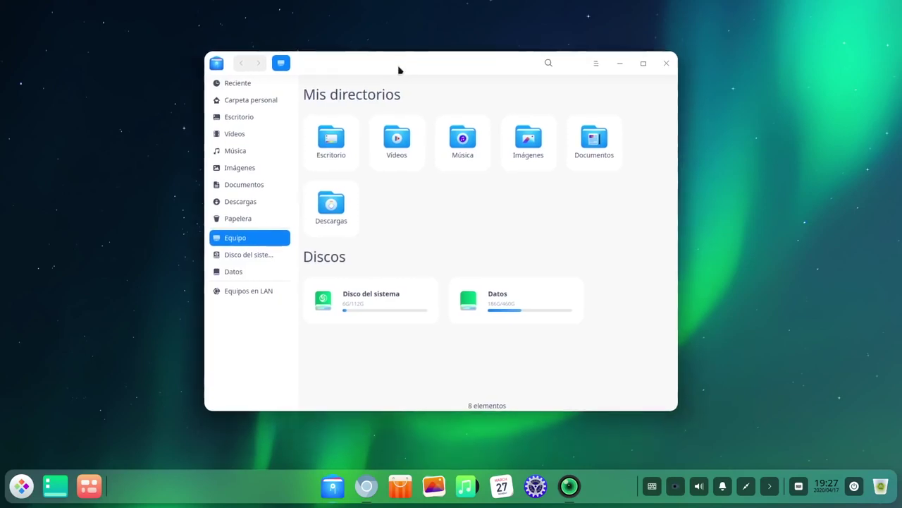
mouse_move(333, 497)
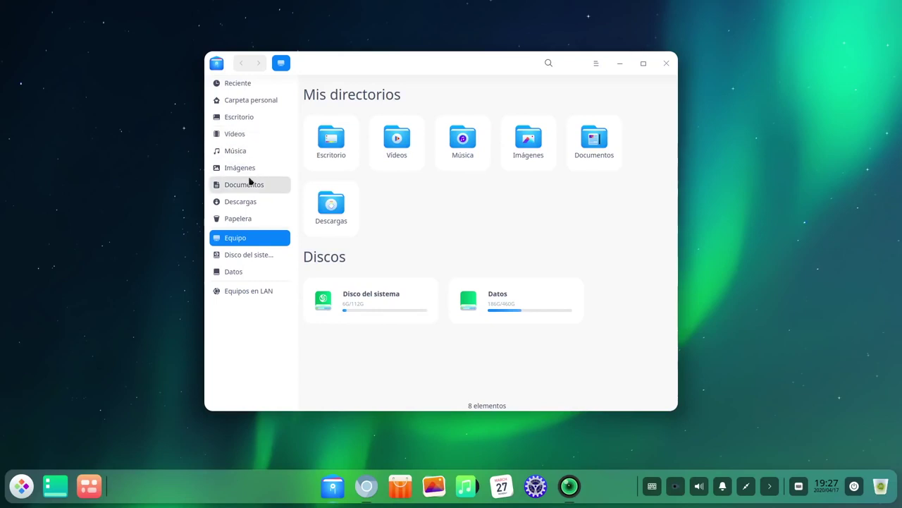
left_click_drag(423, 71, 435, 69)
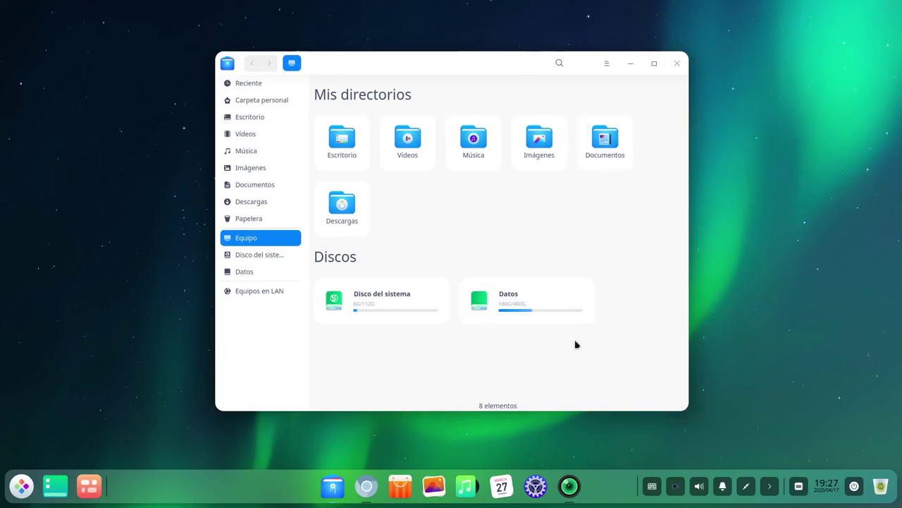
left_click(631, 64)
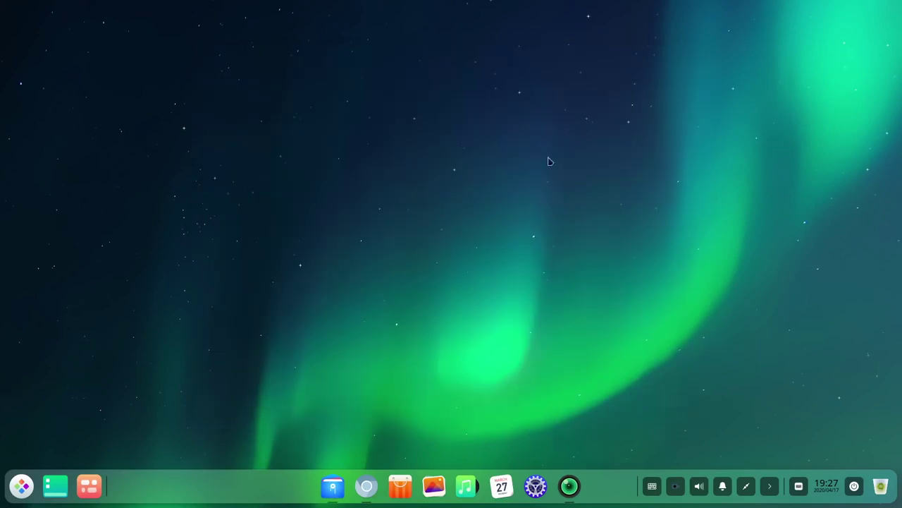
- Switch to Chromium's Deepin 20 Beta article on muylinux.com, dismiss the newsletter popup, and read down to the installation requirements paragraph
left_click(367, 485)
left_click(182, 27)
scroll(346, 264, "down", 5)
scroll(346, 265, "down", 10)
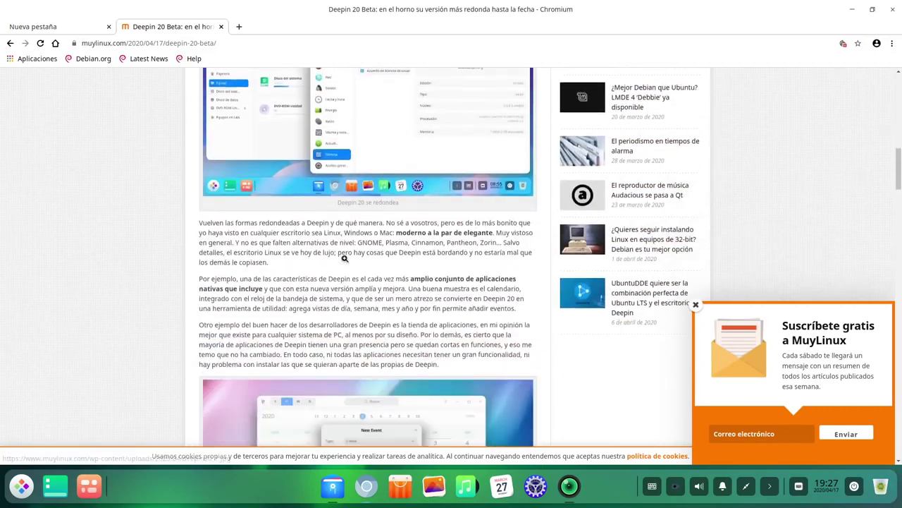
left_click(695, 306)
scroll(209, 345, "down", 5)
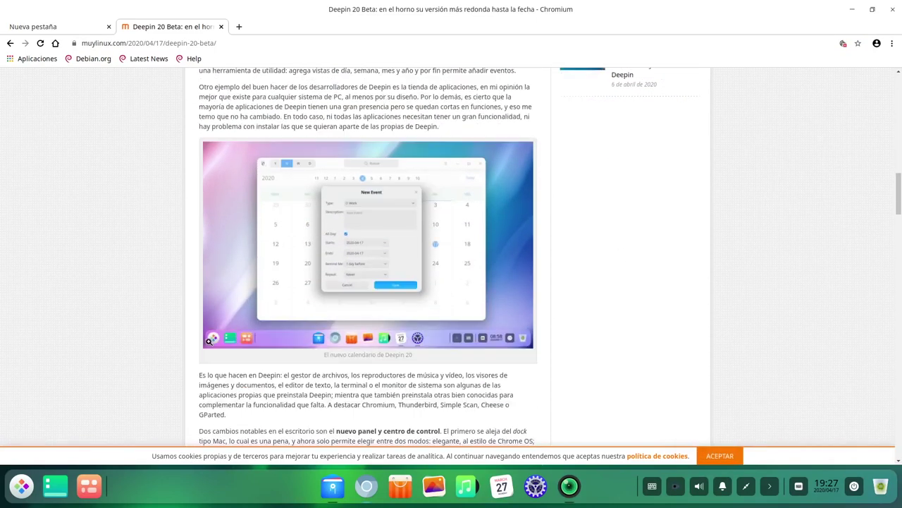
scroll(208, 342, "down", 5)
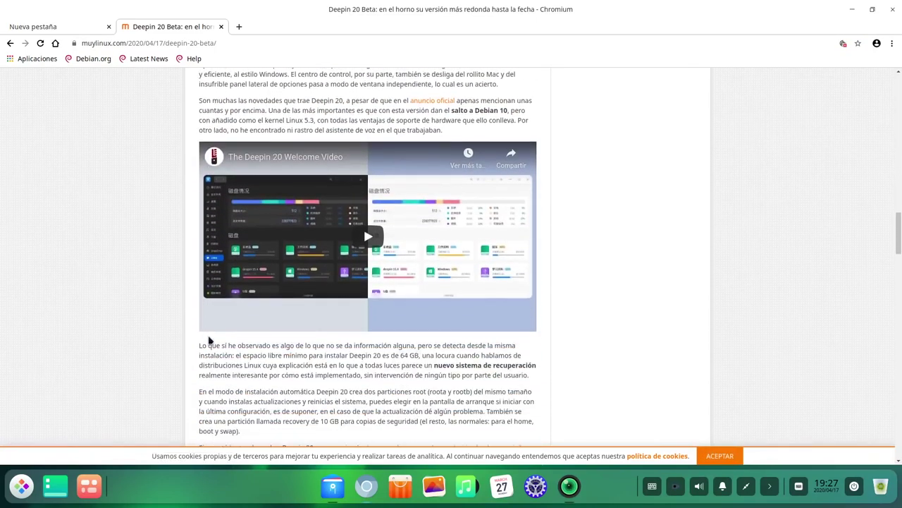
- Highlight the sentence on minimum free space, review the surrounding paragraphs, highlight only "Deepin 20 es de 64 GB", and minimize the browser
left_click_drag(420, 229, 201, 220)
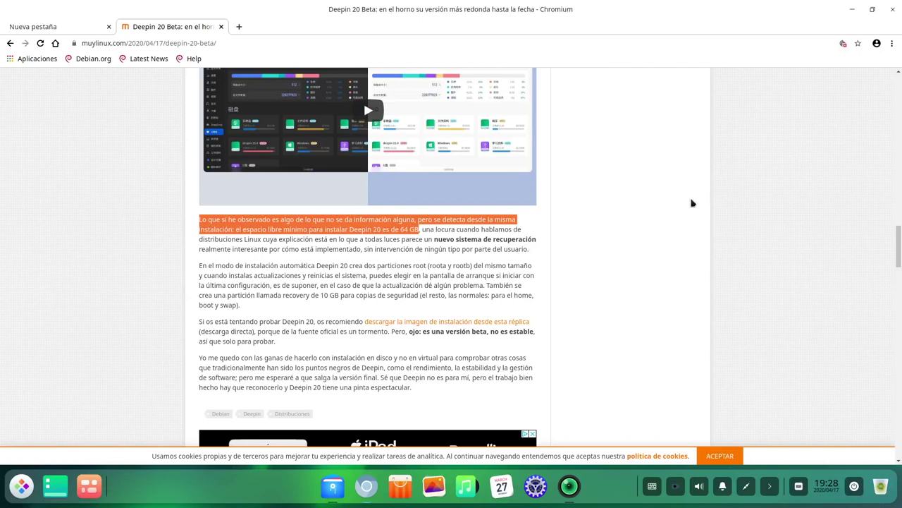
left_click(426, 227)
scroll(416, 318, "up", 5)
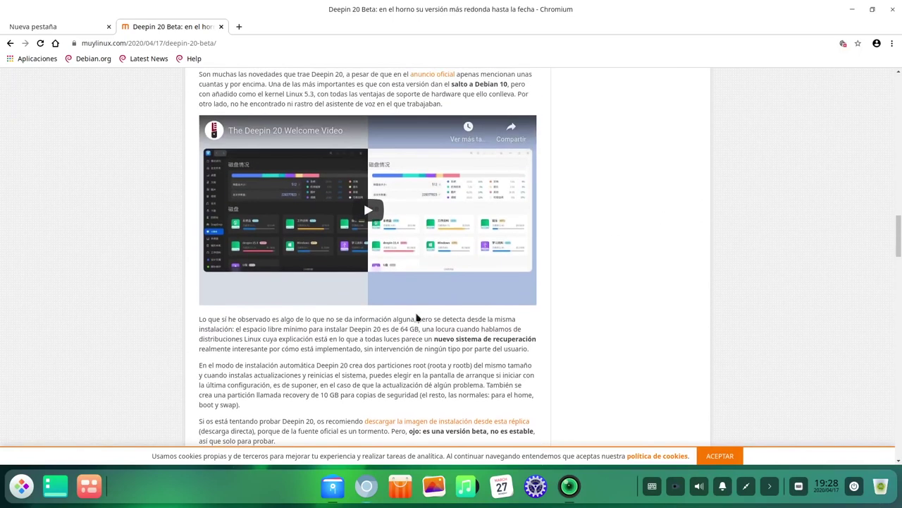
scroll(417, 318, "down", 6)
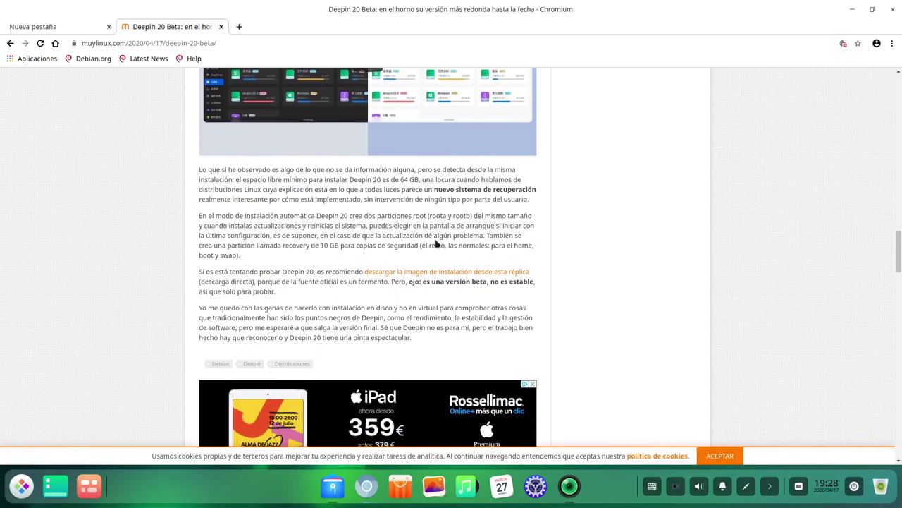
scroll(451, 260, "up", 2)
left_click_drag(422, 254, 349, 254)
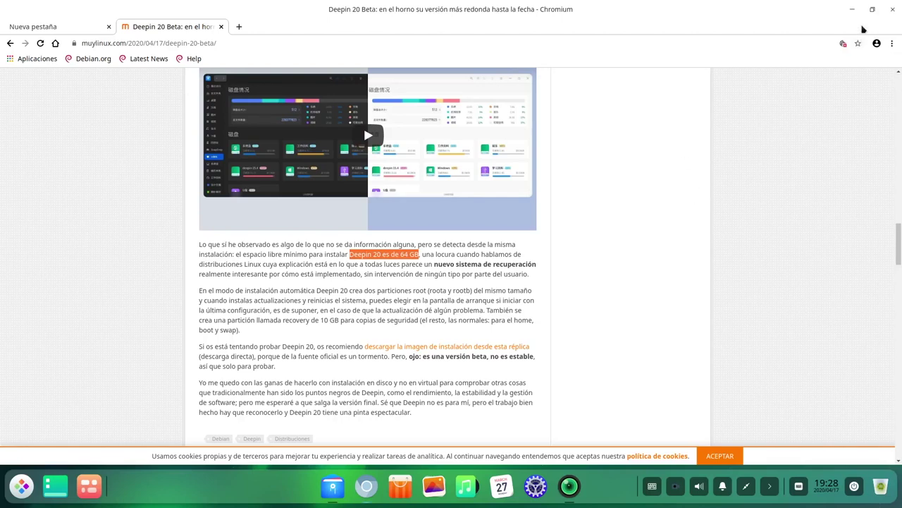
left_click(851, 10)
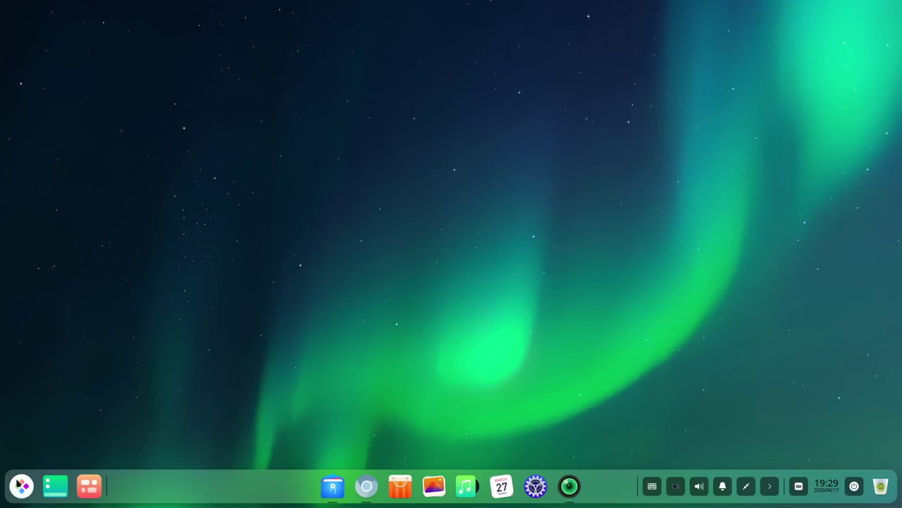
- Find GParted through the launcher search, start it, and authenticate with the account password
left_click(20, 485)
left_click(463, 28)
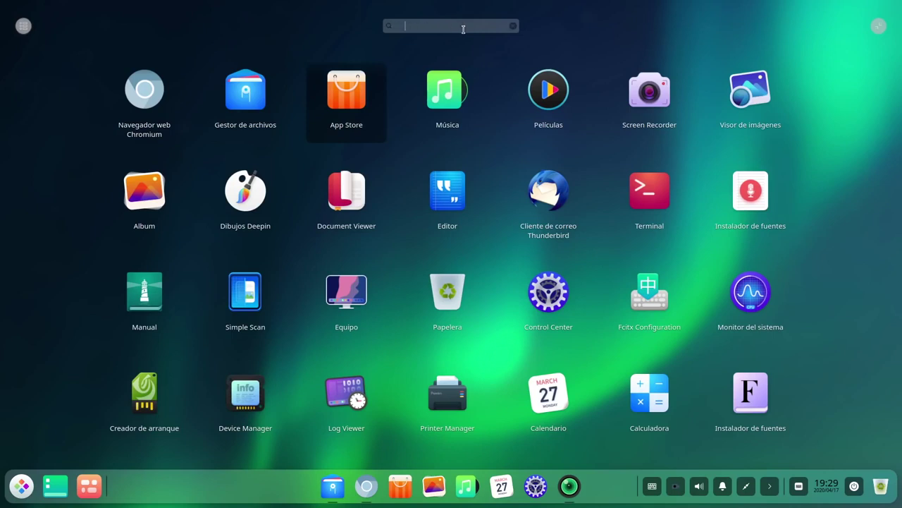
type("gpa")
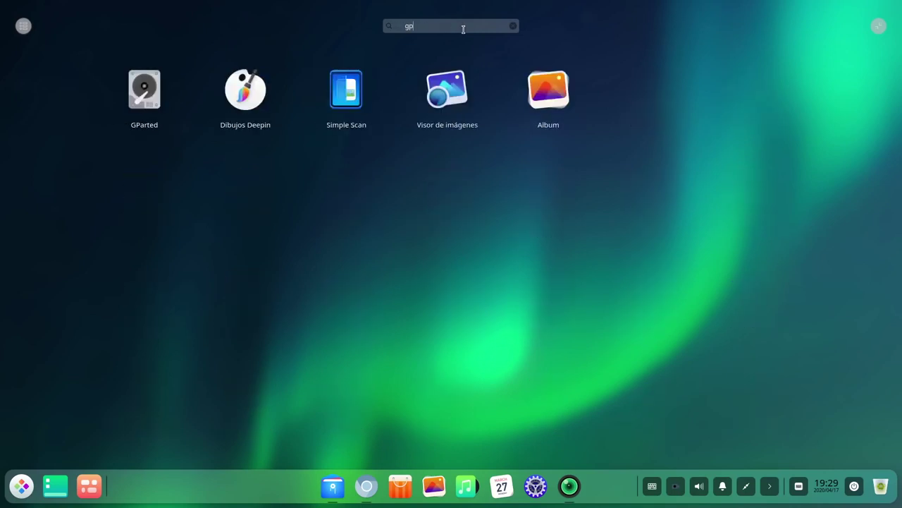
left_click(148, 92)
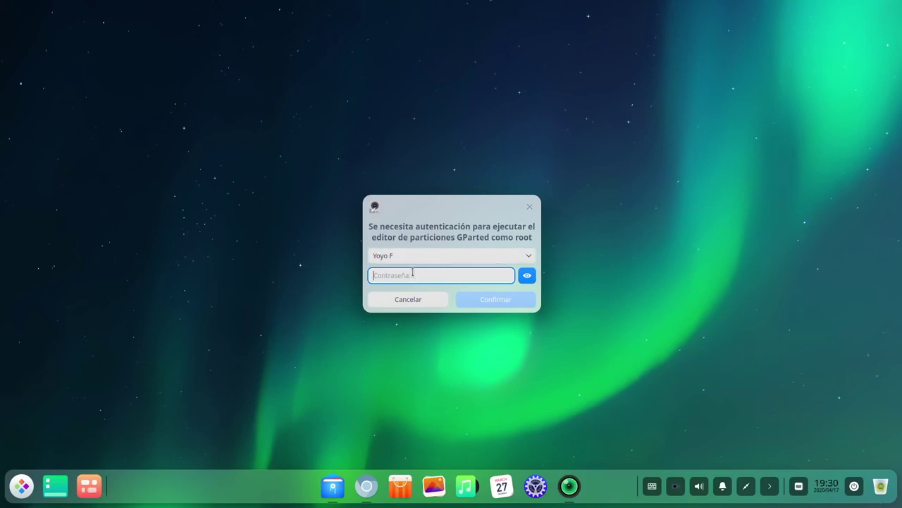
type("••••••••")
key("Return")
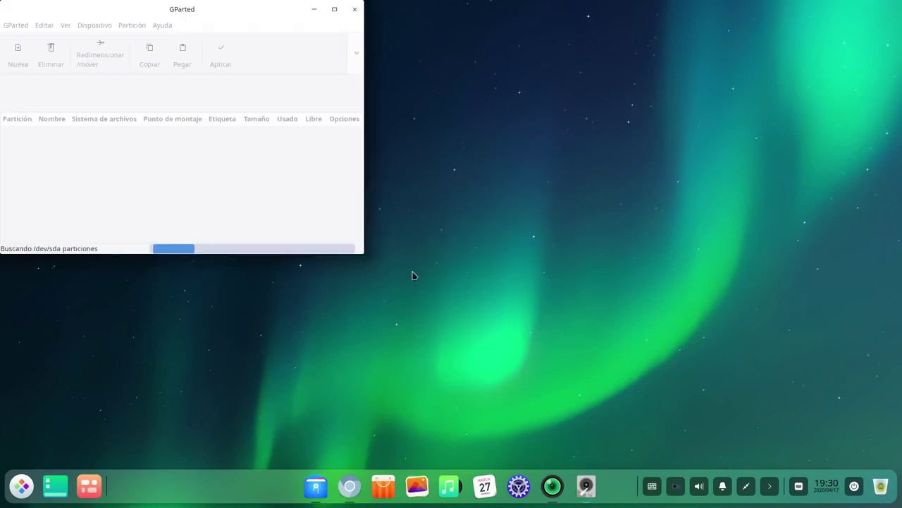
- Move the GParted window toward the desktop's centre, widen it, select the /dev/sda1 partition to examine it, and close GParted
left_click_drag(244, 17, 453, 81)
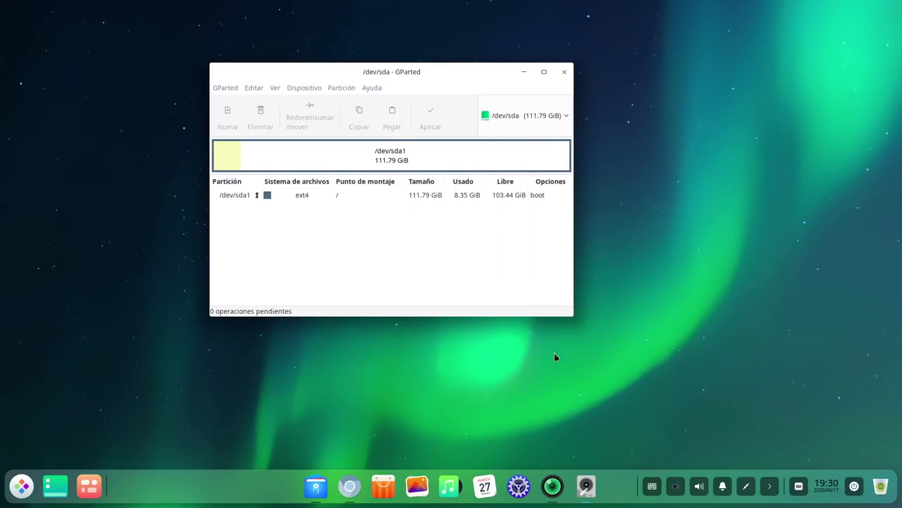
left_click_drag(572, 316, 755, 321)
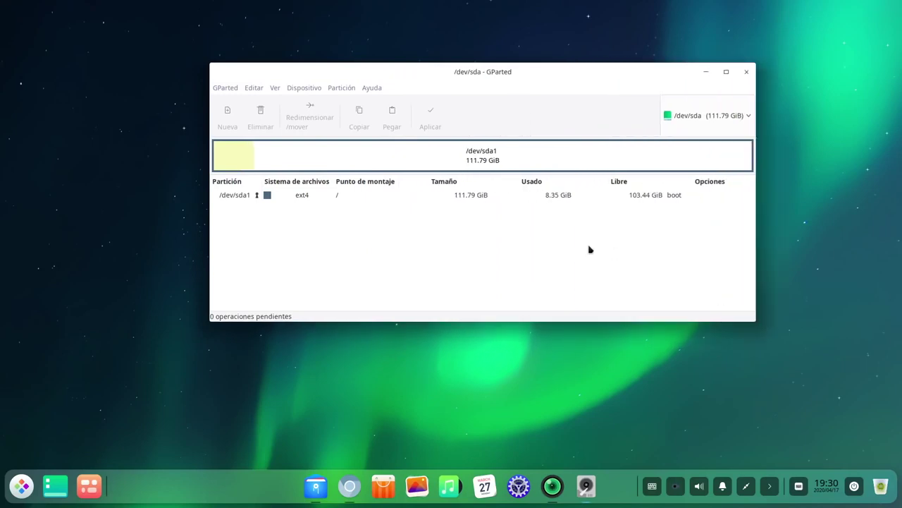
left_click(534, 161)
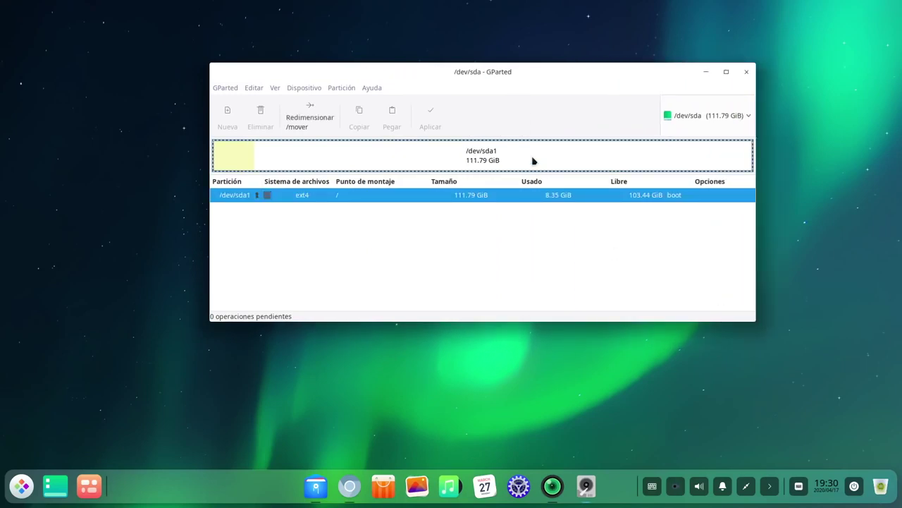
left_click(483, 194)
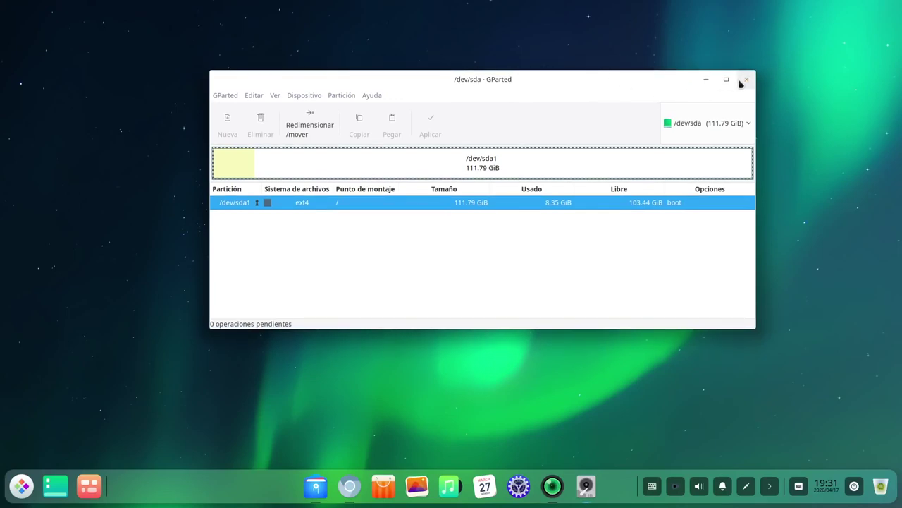
left_click(743, 81)
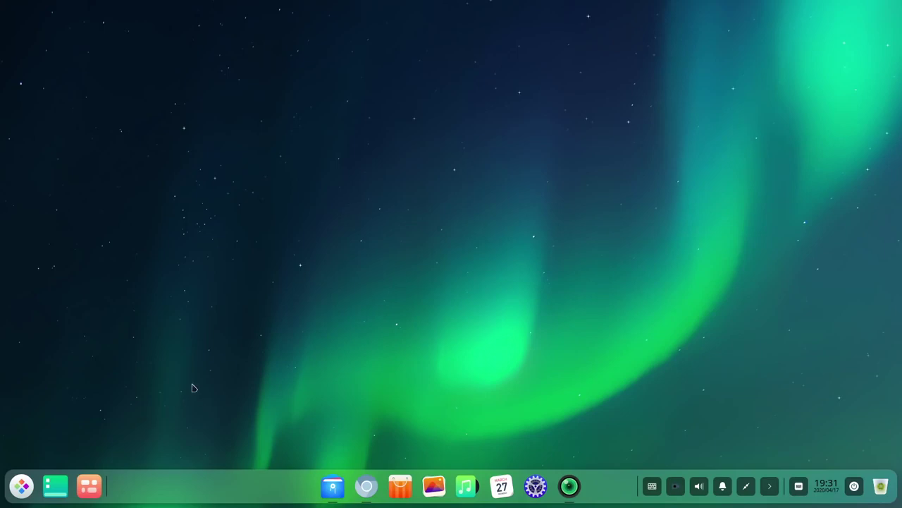
- Restore the file manager window, view its main menu options, and dismiss them without choosing one
left_click(333, 486)
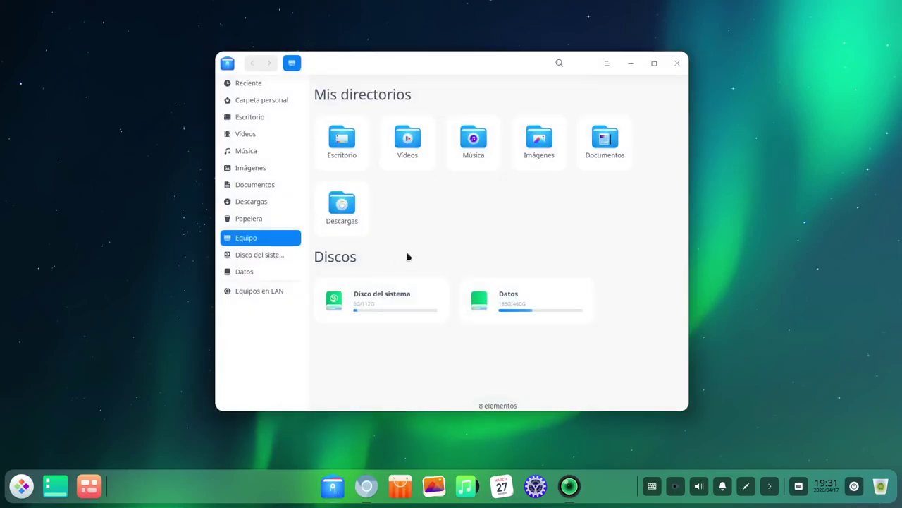
left_click(606, 65)
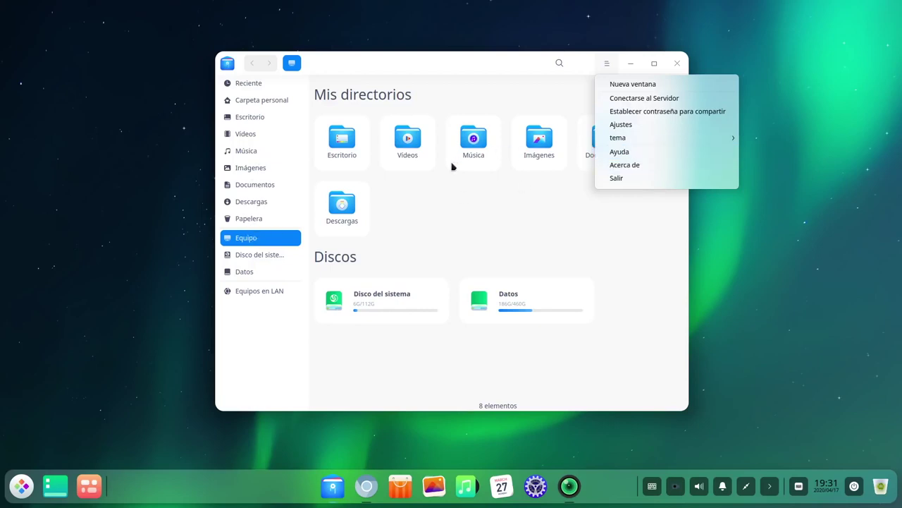
left_click(391, 388)
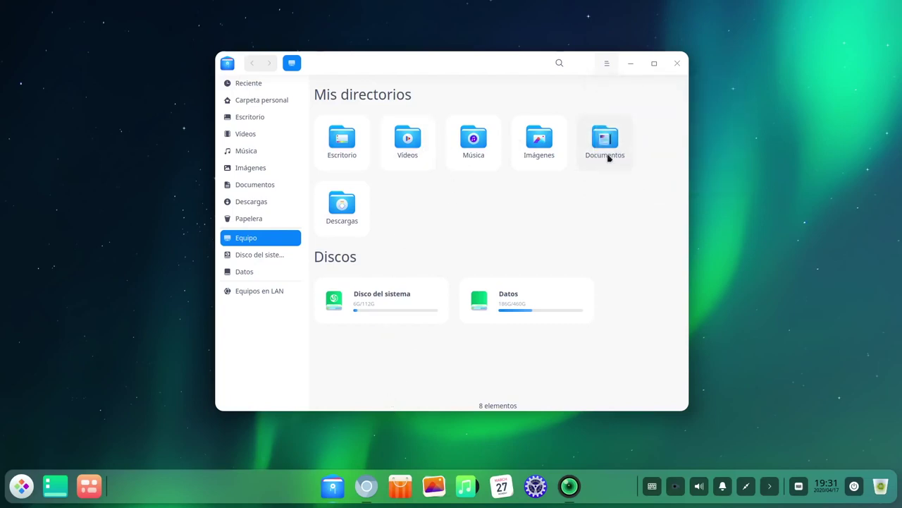
- Check the file manager's theme options, open its settings (Ajustes), and arrange the settings and main windows so both can be seen
left_click(607, 65)
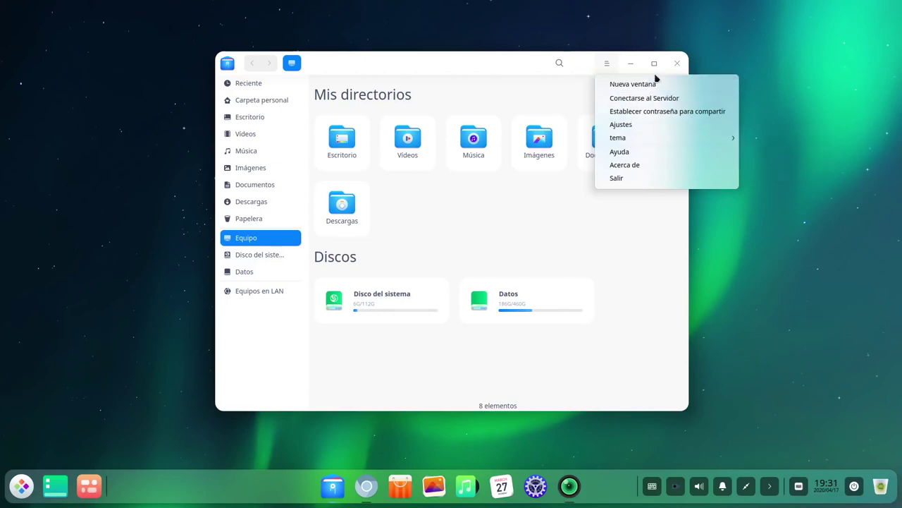
mouse_move(620, 138)
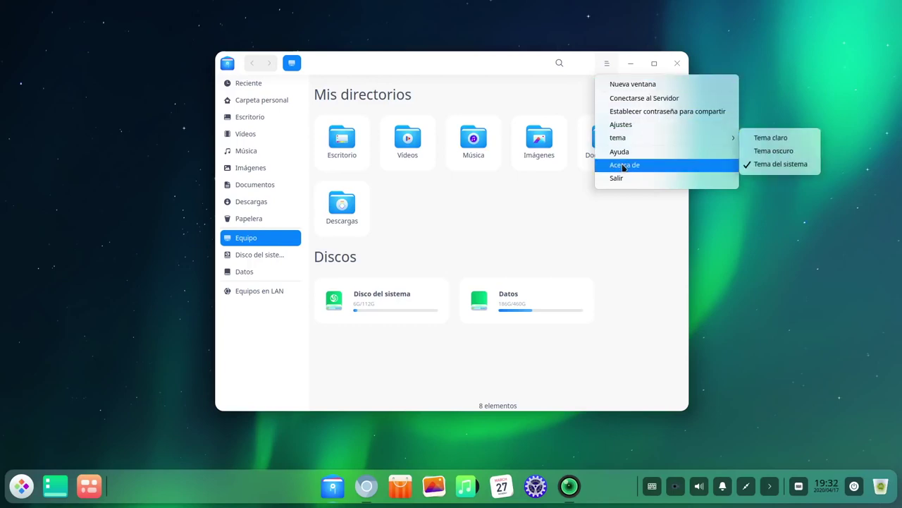
left_click(634, 125)
left_click_drag(370, 111, 647, 201)
left_click_drag(487, 63, 402, 51)
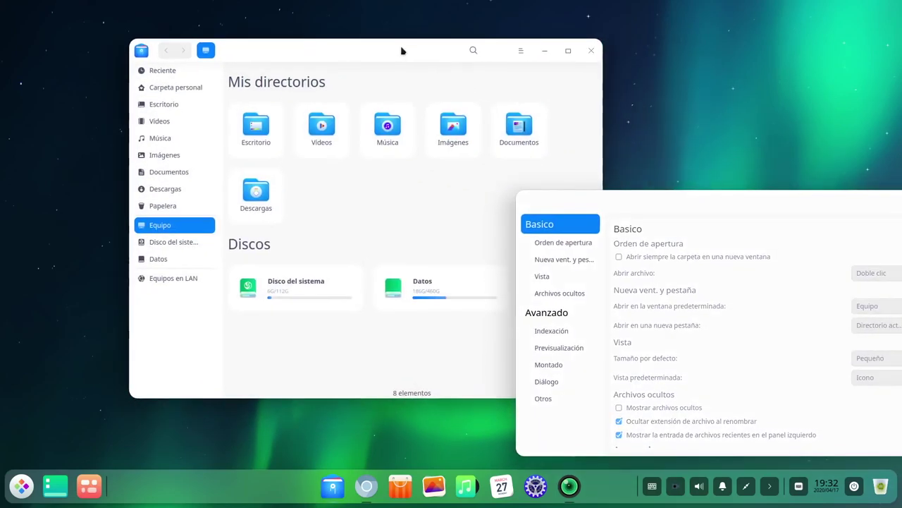
left_click_drag(703, 195, 554, 102)
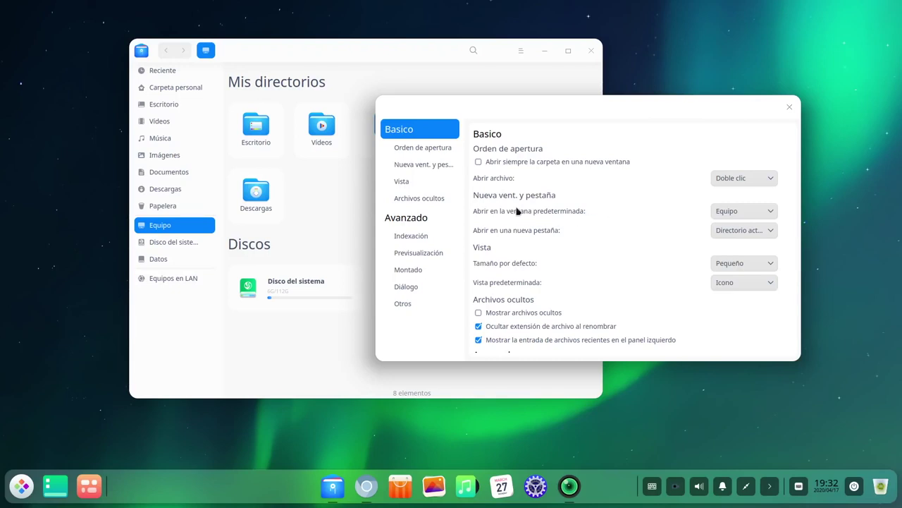
- Set the file manager's default window location to Carpeta personal and close the settings
left_click(719, 212)
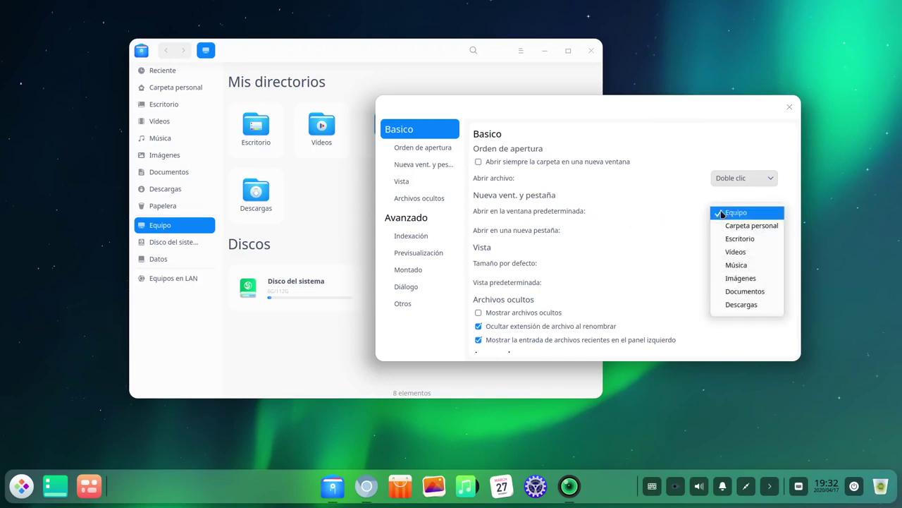
left_click(741, 226)
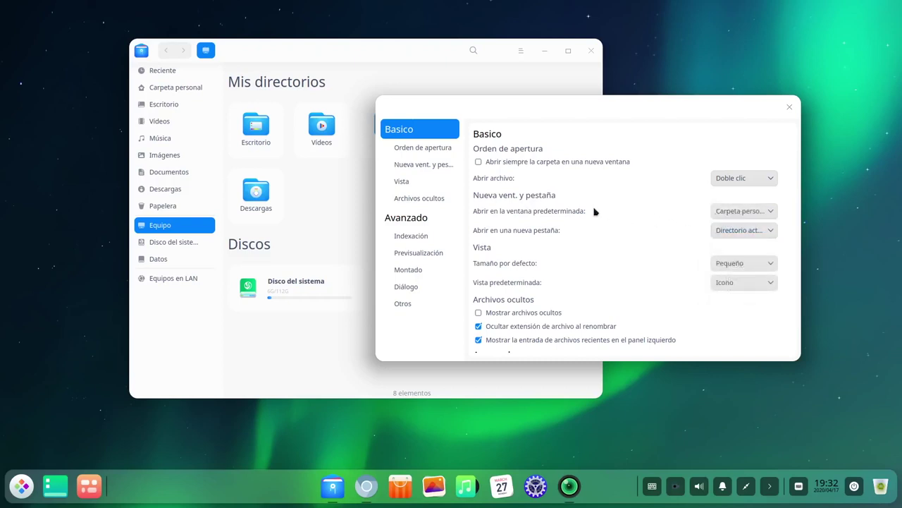
left_click(451, 58)
left_click(789, 106)
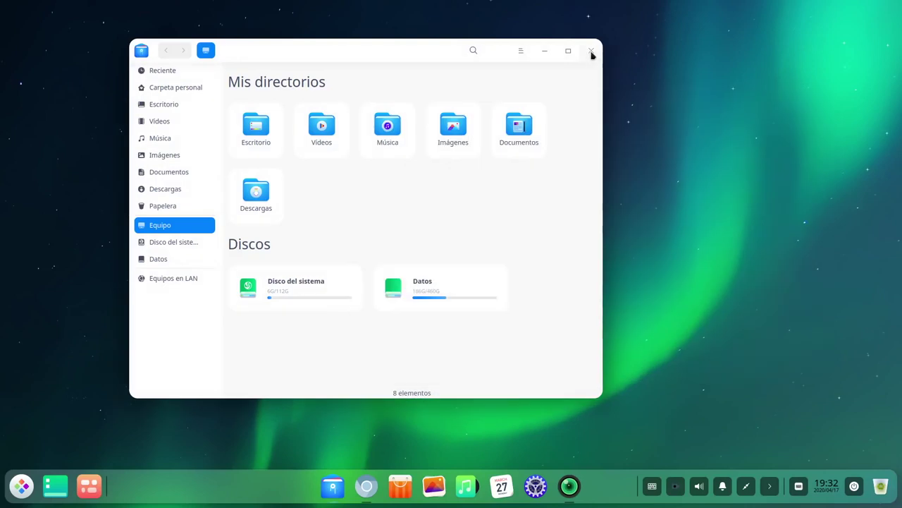
- Close and relaunch the file manager, move its window toward the desktop's upper left, and make it wider and shorter
left_click(590, 50)
left_click(336, 486)
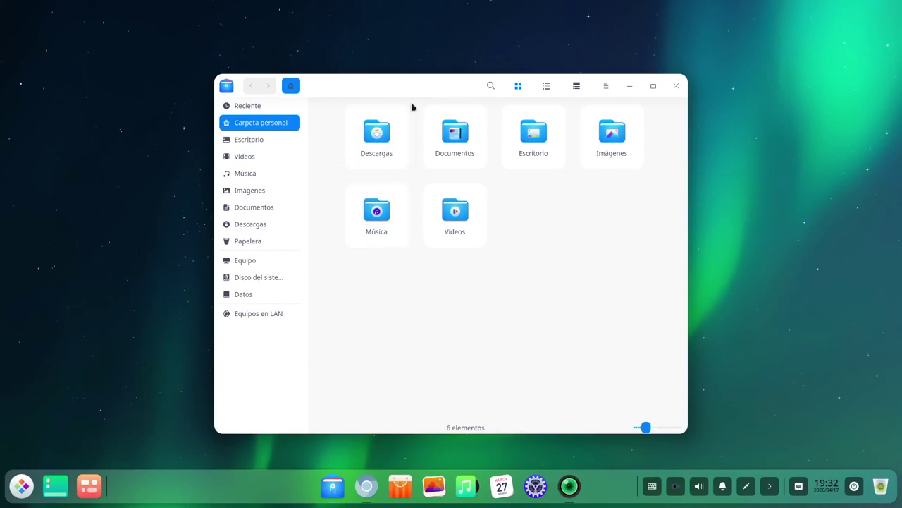
left_click_drag(421, 89, 355, 44)
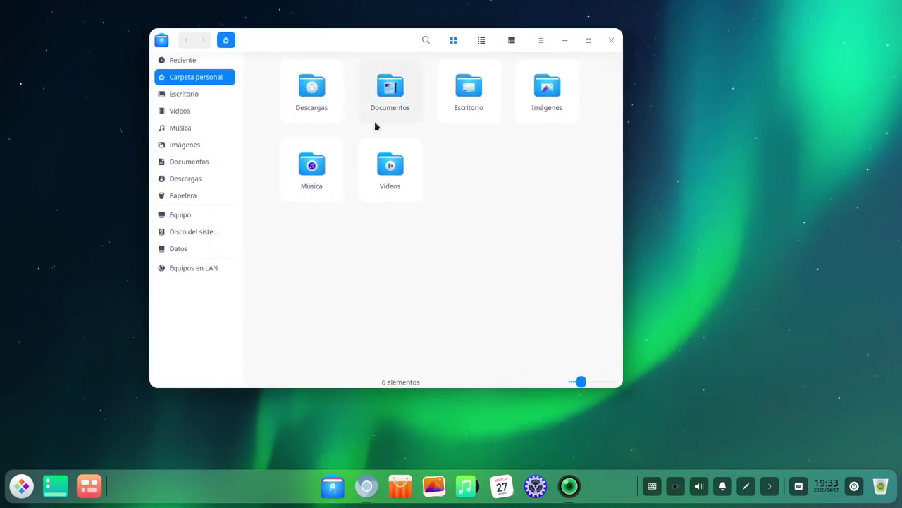
left_click_drag(620, 386, 681, 360)
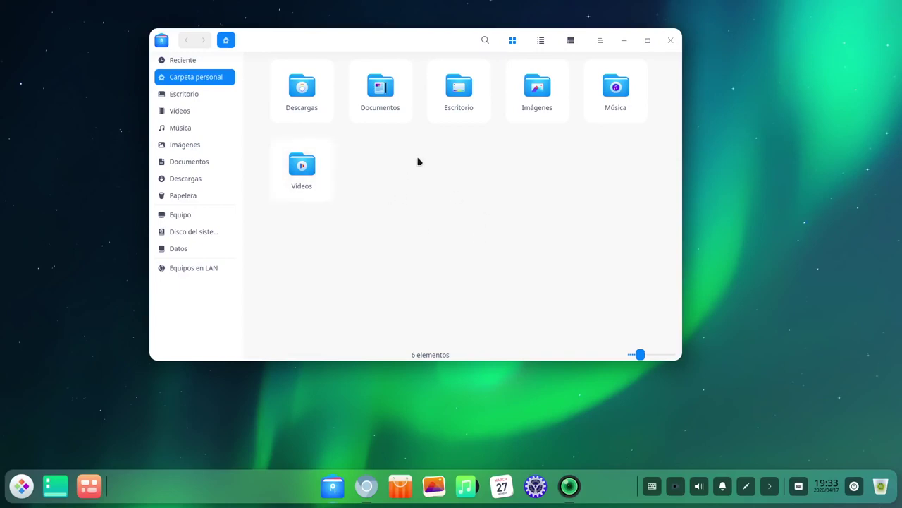
- Switch the home folder to list view, show the folder information pane, and return to icon view
left_click(540, 42)
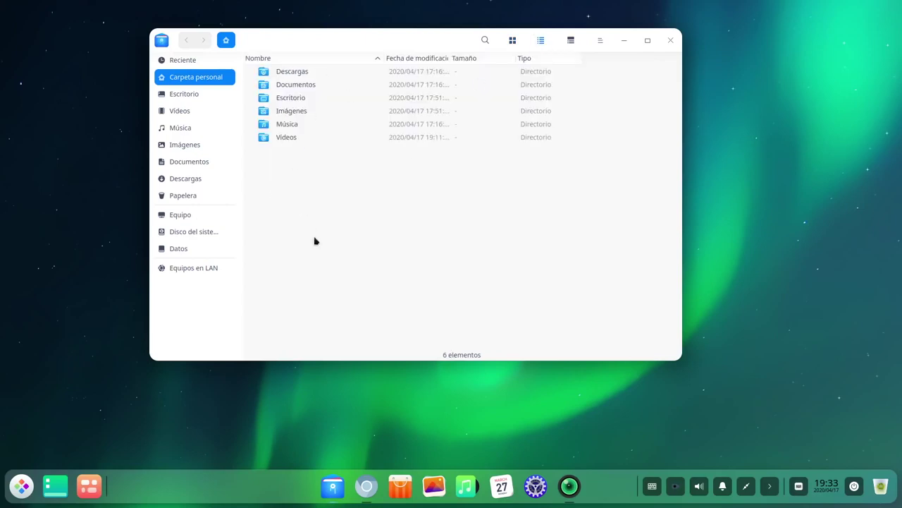
left_click(572, 41)
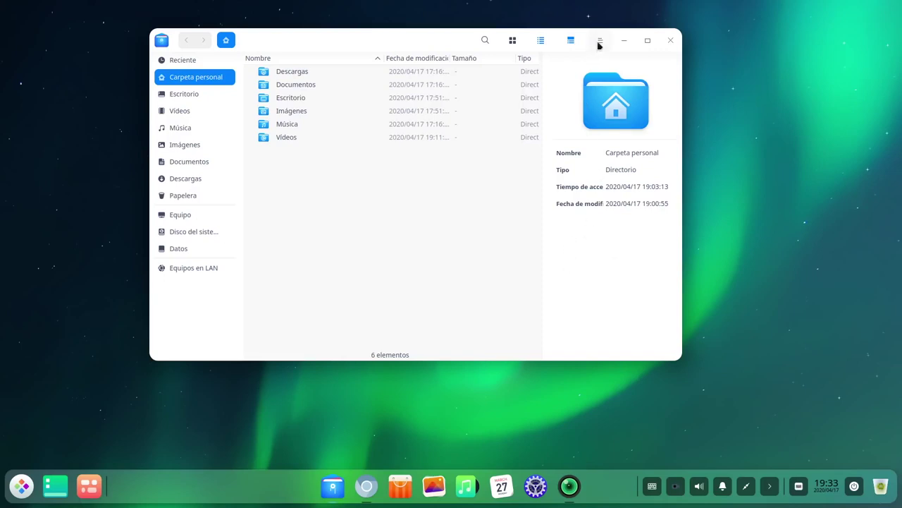
left_click(514, 42)
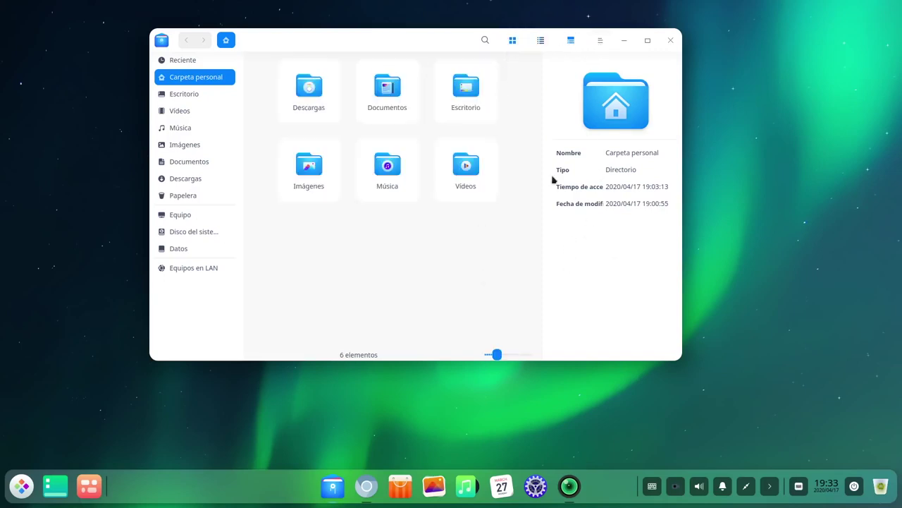
- Set the file manager's default window location (Abrir en la ventana predeterminada) to Equipo and close the settings
left_click(600, 40)
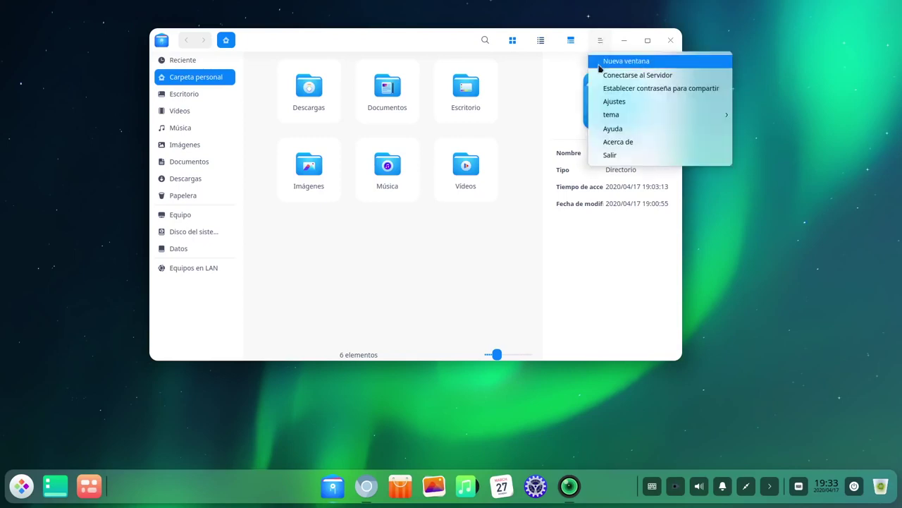
left_click(615, 101)
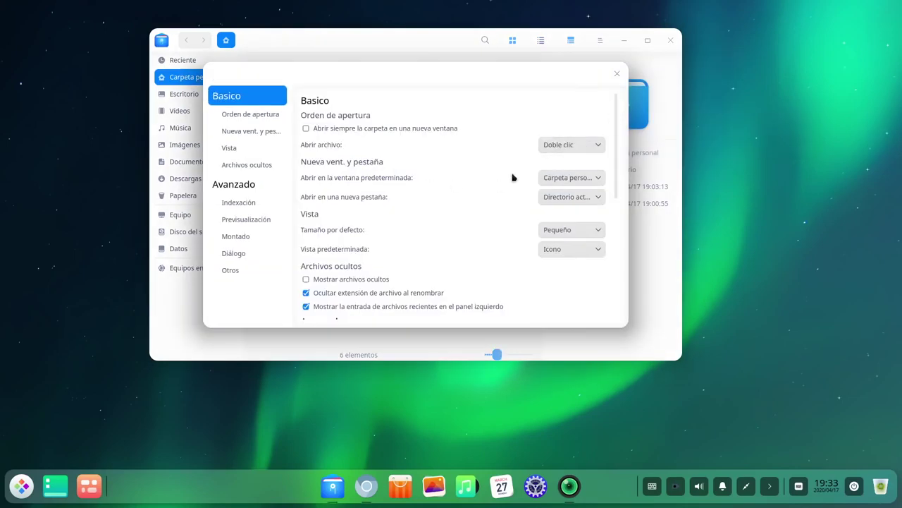
left_click(561, 177)
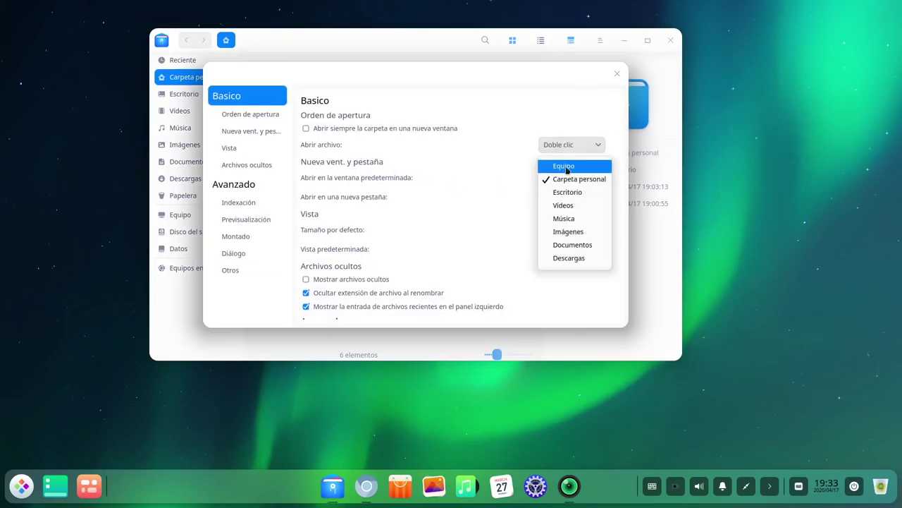
left_click(565, 167)
left_click(617, 73)
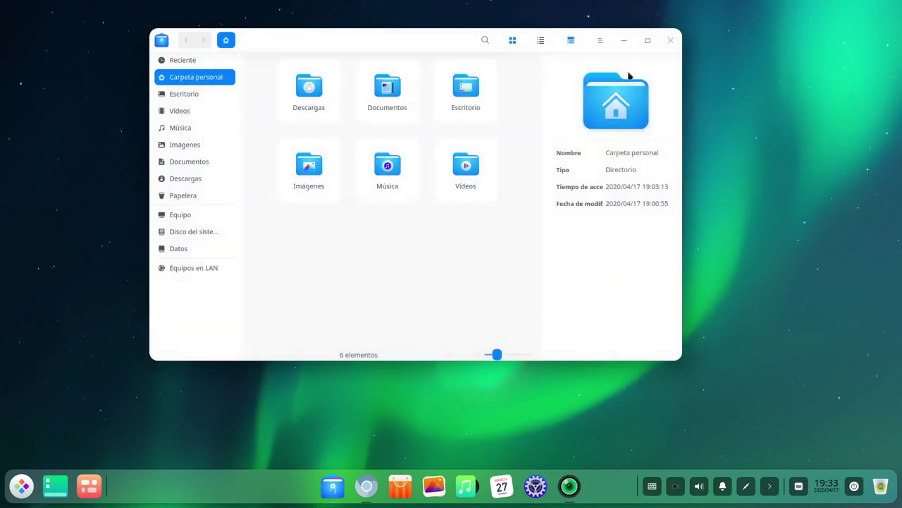
- Close and relaunch the file manager to check its starting location, and reposition its window slightly
left_click(669, 41)
left_click(332, 486)
left_click_drag(480, 99, 491, 88)
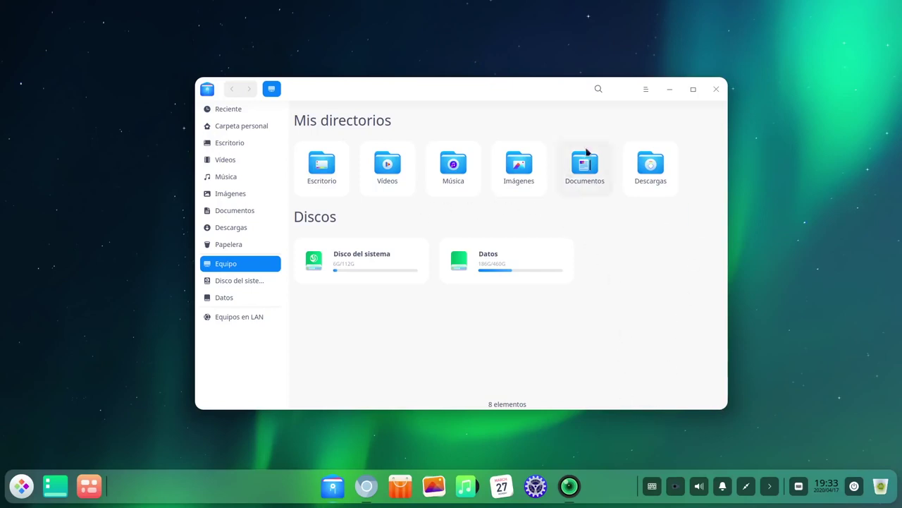
- Show the file manager's search bar and advanced search filters, examine them, and close the file manager
left_click(598, 90)
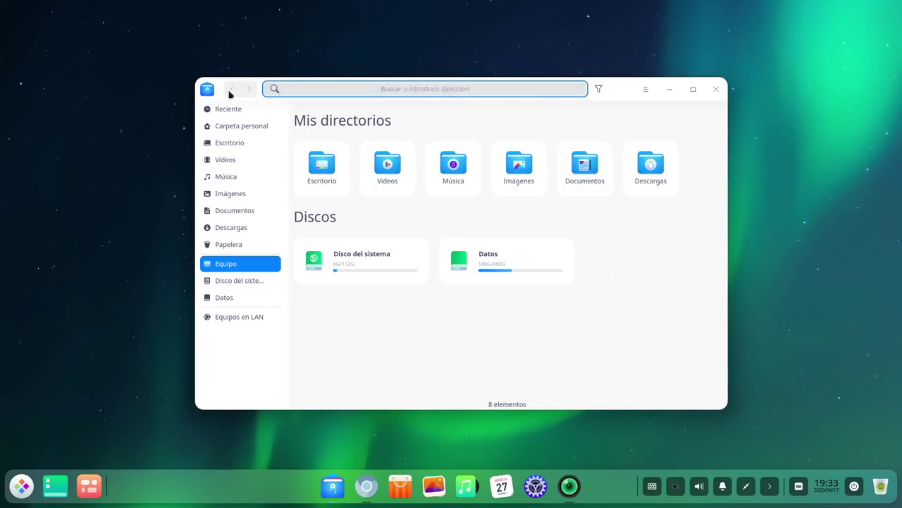
left_click(599, 89)
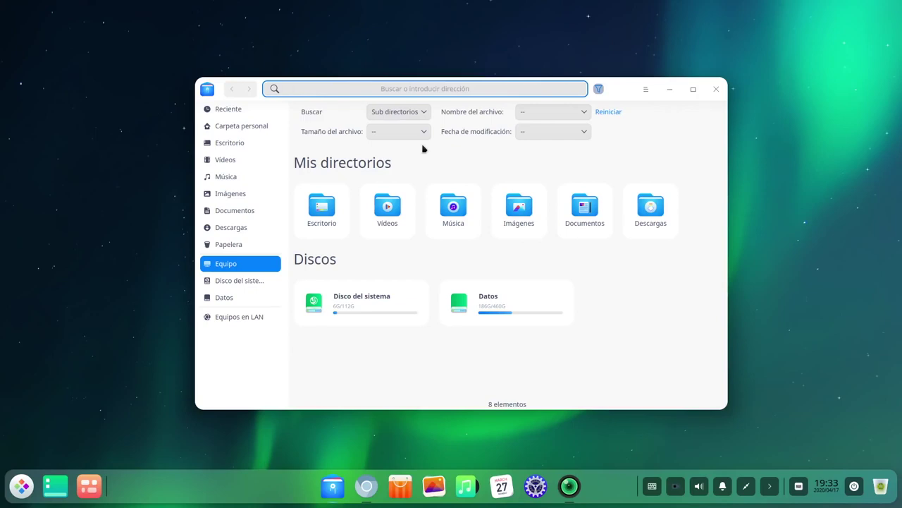
left_click(716, 90)
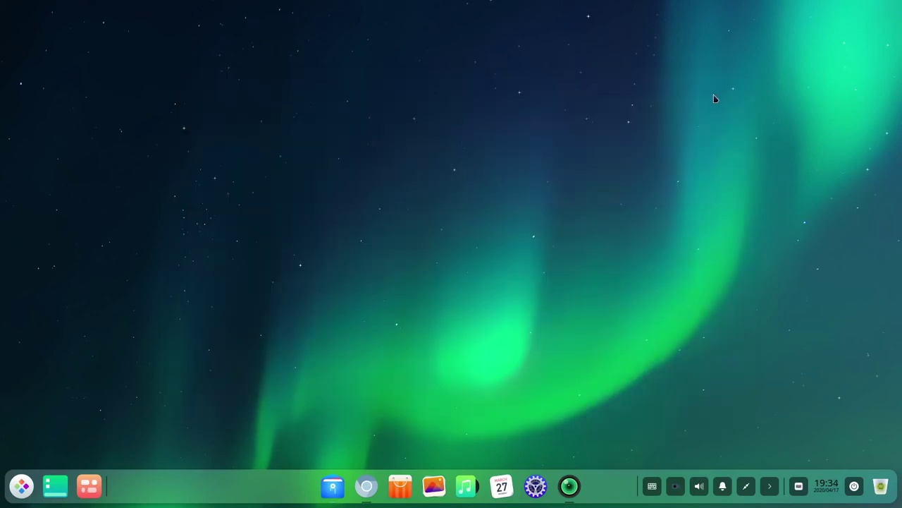
- Launch the app store, open its Rankings category, and reposition the store window on the desktop
left_click(399, 487)
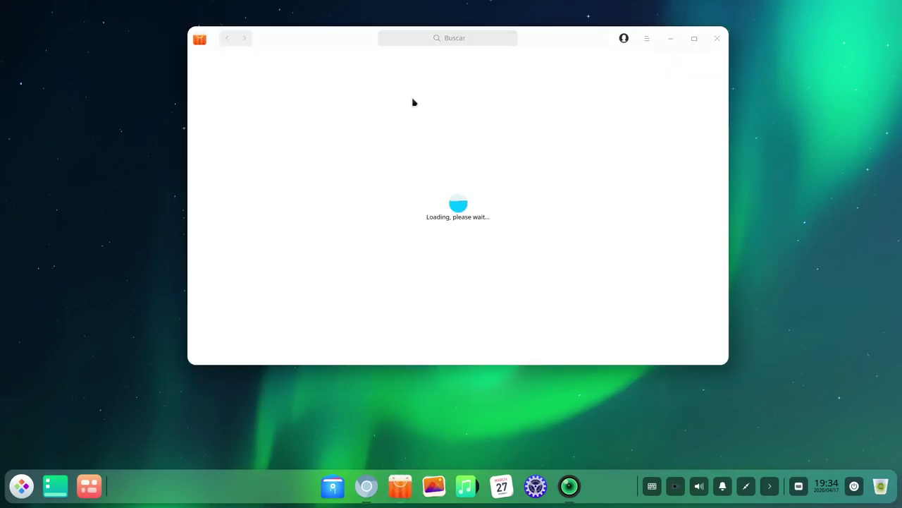
left_click_drag(344, 41, 317, 31)
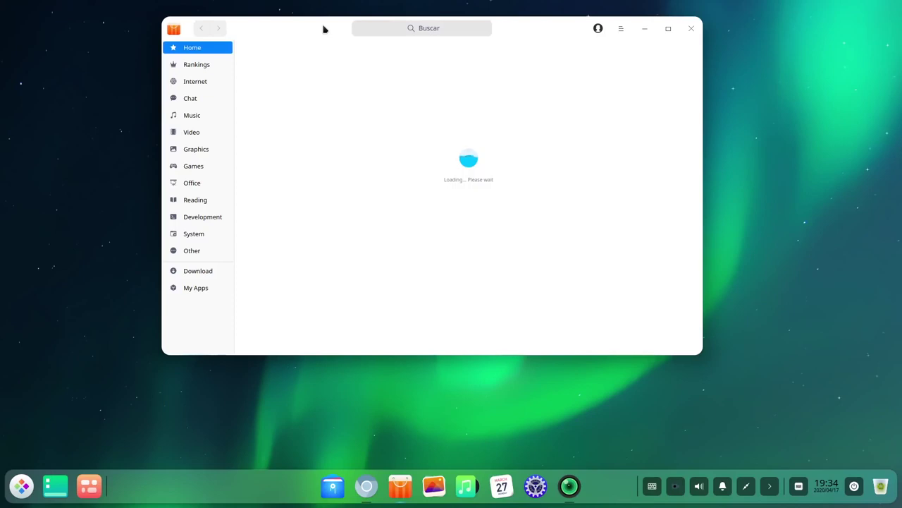
left_click(200, 70)
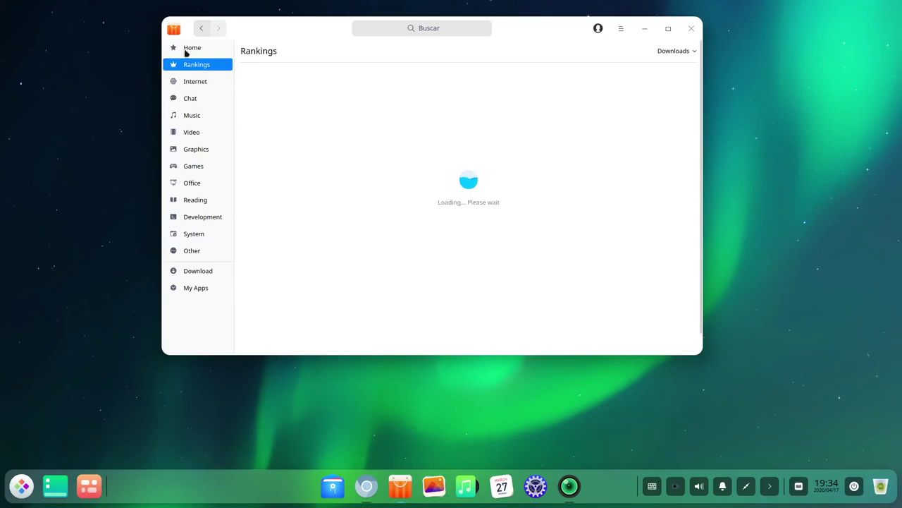
left_click_drag(529, 28, 548, 38)
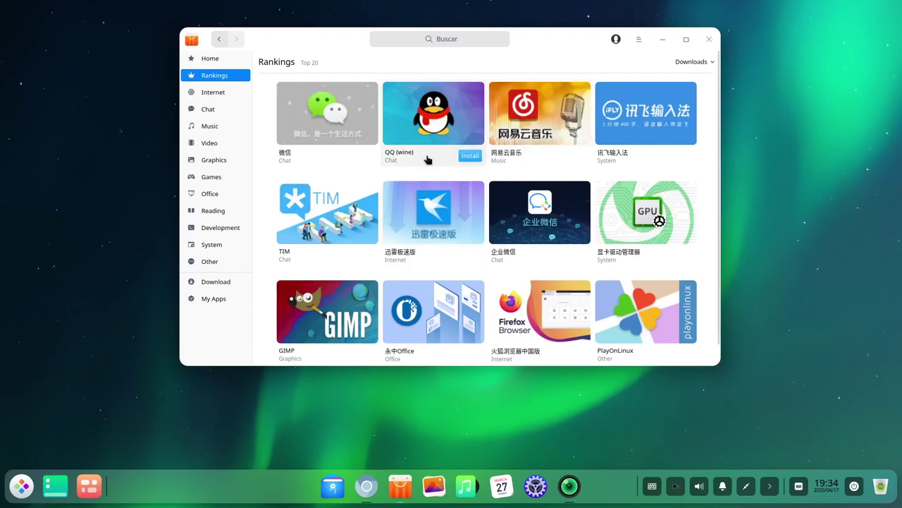
- Browse the ranked applications down to the Office and Visual Studio Code entries and return to the start of the list
scroll(460, 234, "down", 2)
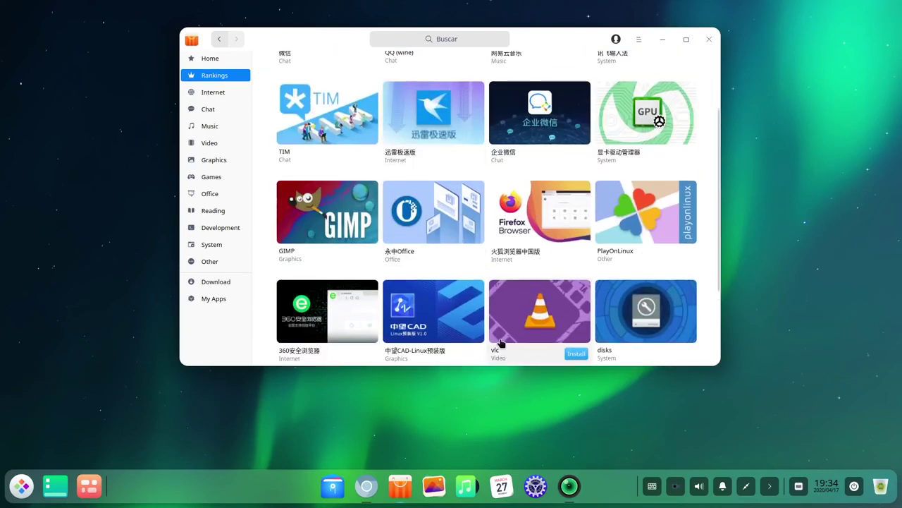
scroll(632, 275, "down", 1)
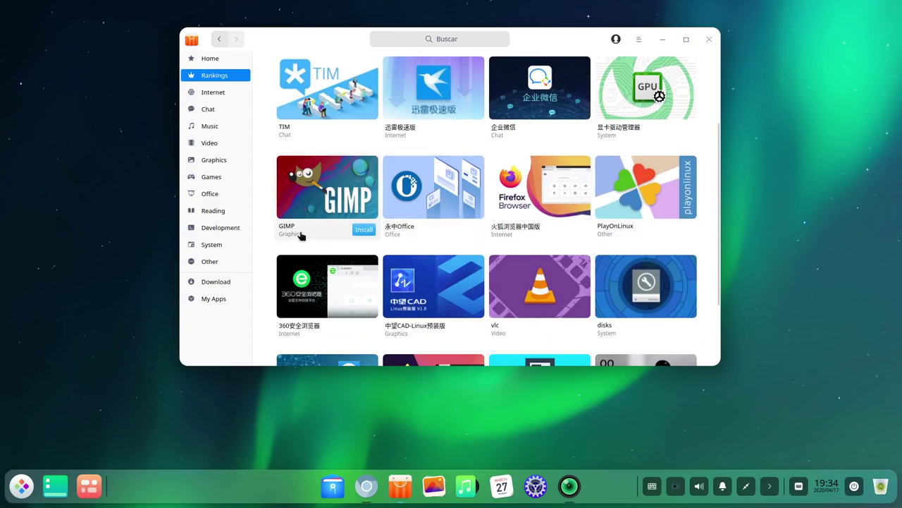
scroll(490, 282, "down", 2)
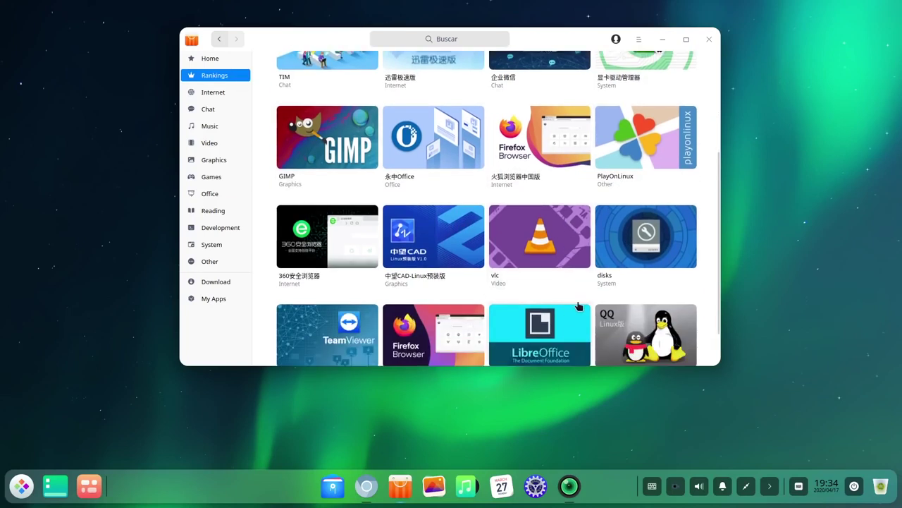
scroll(582, 304, "down", 4)
scroll(585, 302, "down", 1)
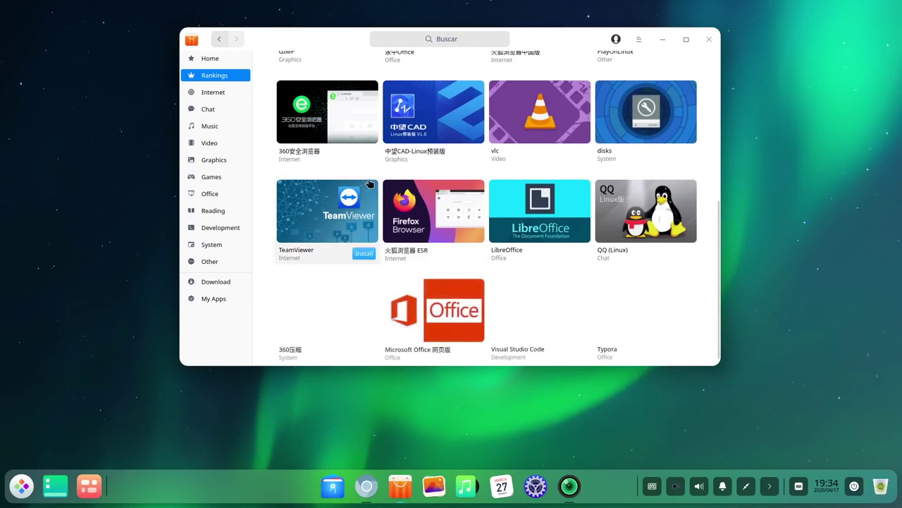
scroll(381, 226, "up", 12)
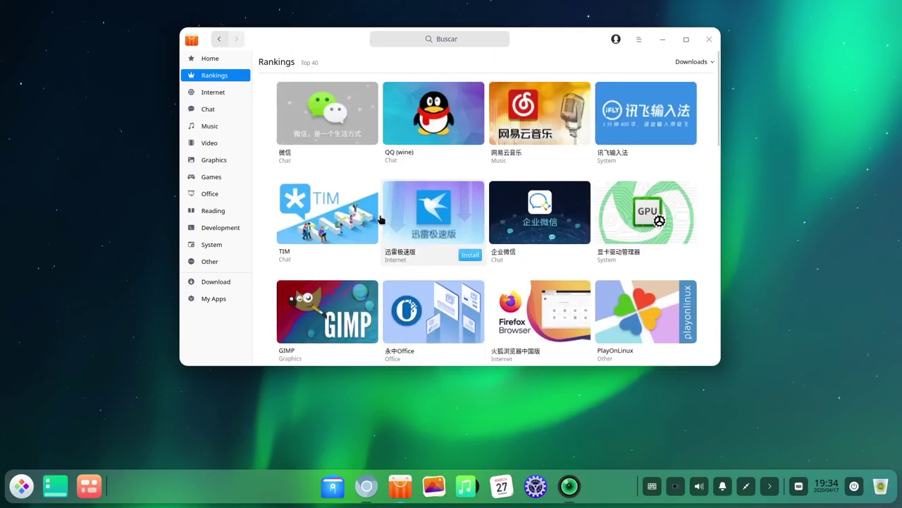
- Browse the store's Internet, Video and Graphics categories, and close the app store
left_click(220, 98)
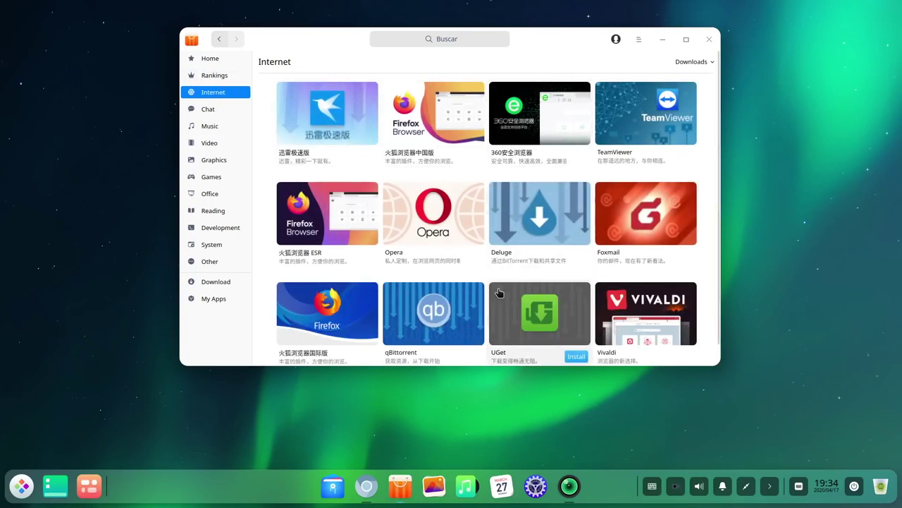
scroll(499, 293, "down", 5)
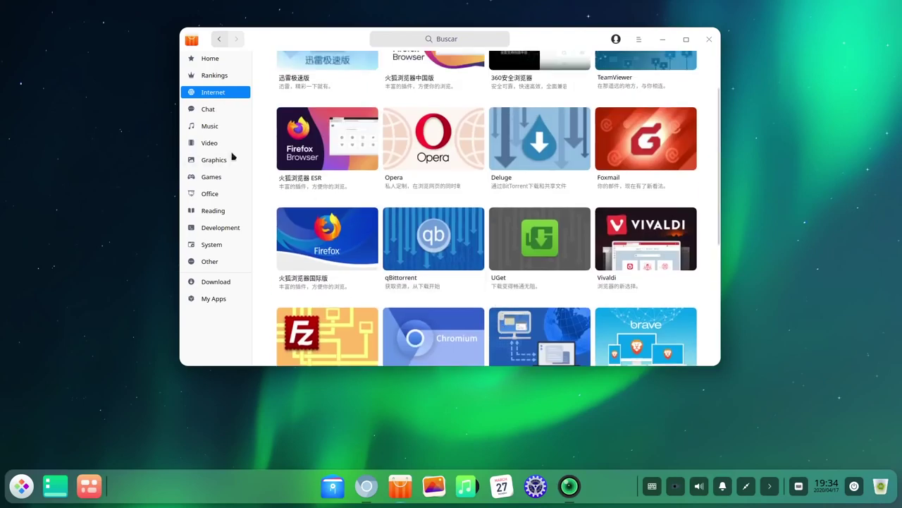
left_click(212, 143)
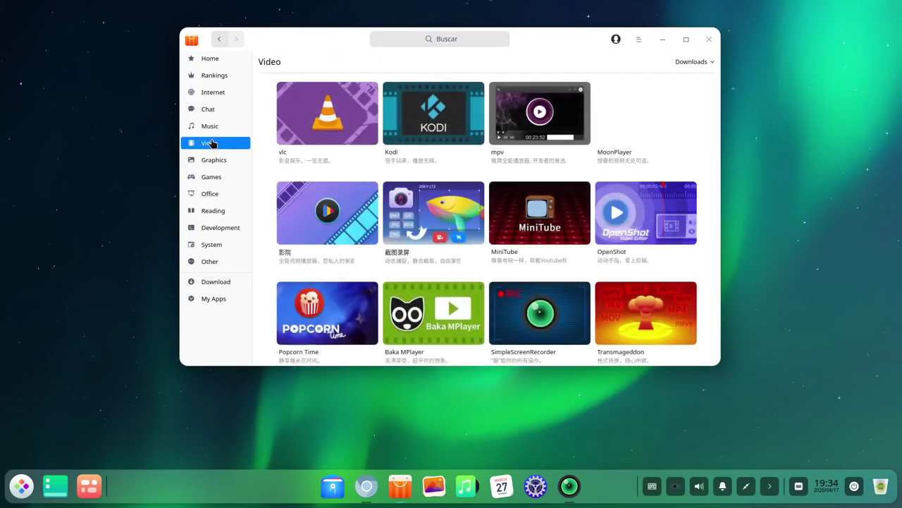
left_click(217, 166)
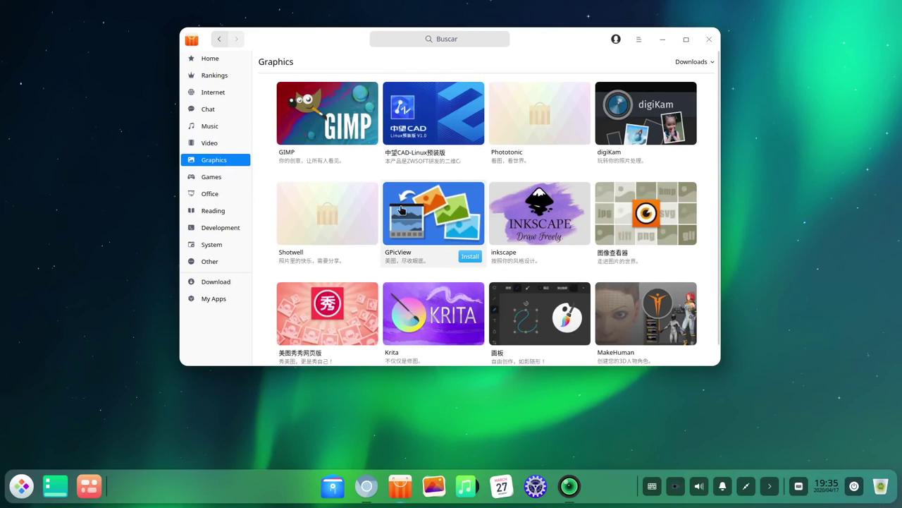
left_click(709, 39)
- Show the photo album application, close it, and open the music player
left_click(435, 486)
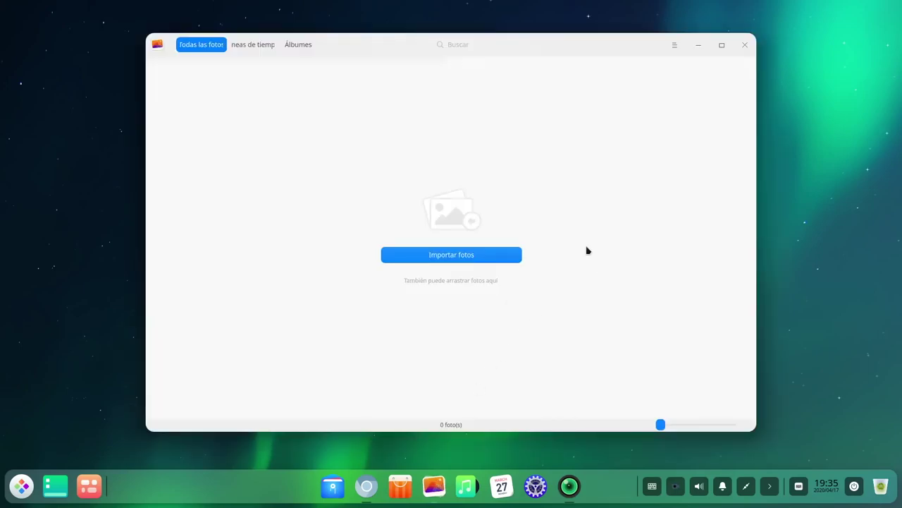
left_click(744, 45)
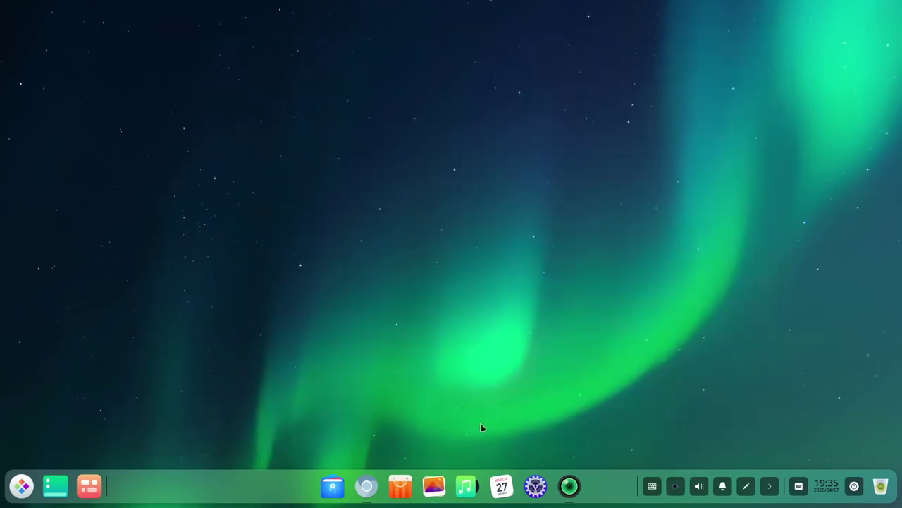
left_click(466, 486)
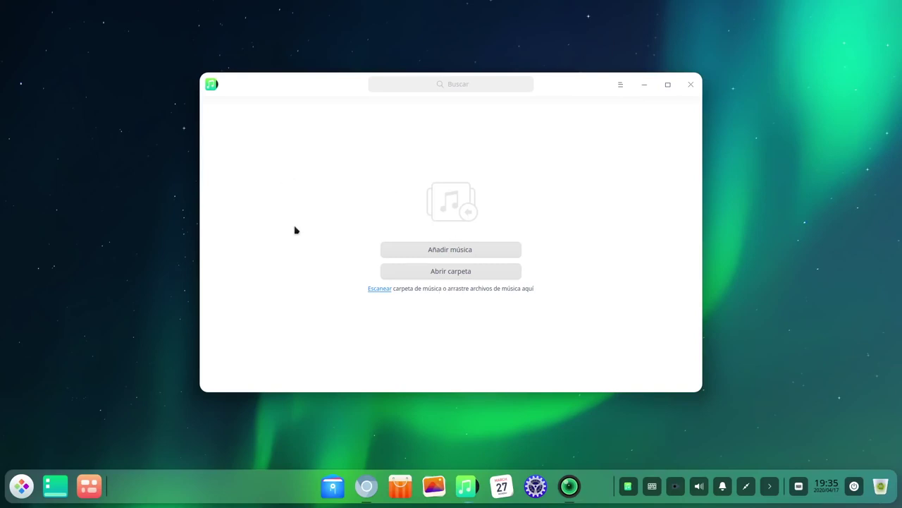
- Close the music player with the "Minimizar a bandeja de sistema" option, and quit it from the system tray
left_click(691, 85)
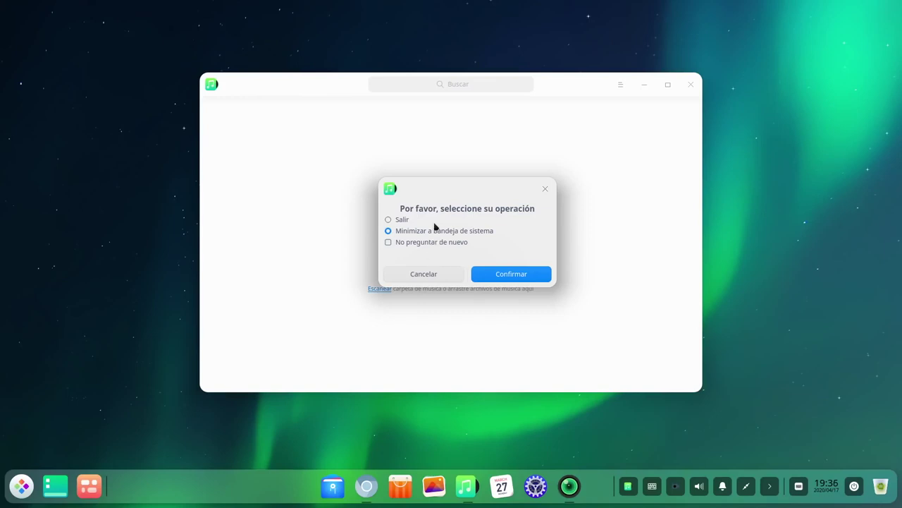
left_click(494, 275)
right_click(628, 486)
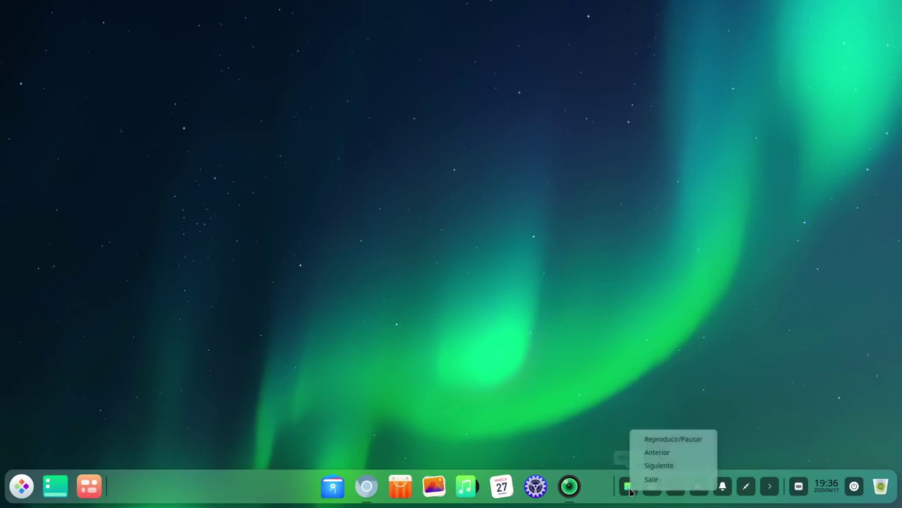
left_click(650, 479)
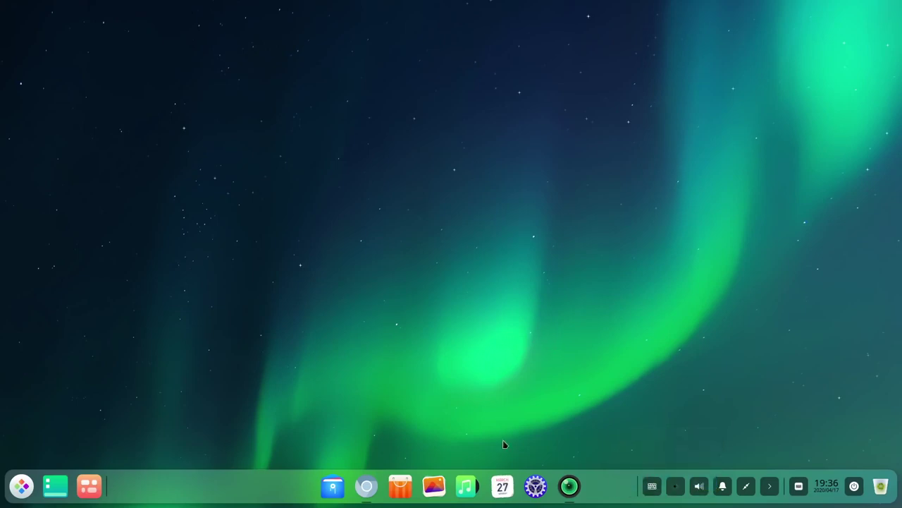
- Open the calendar, reposition its window, view the year, month, week and day layouts, and return to the month view
left_click(503, 479)
left_click_drag(762, 139, 483, 66)
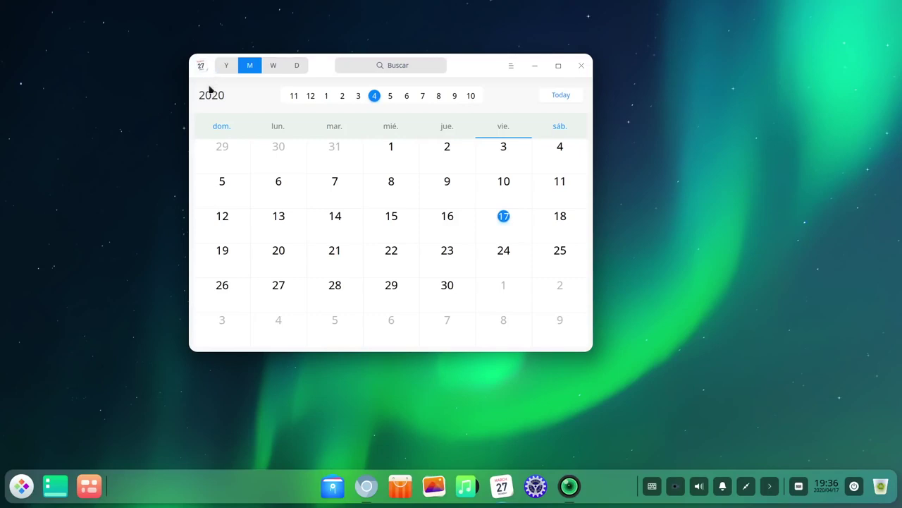
left_click(224, 66)
left_click(250, 67)
left_click(273, 65)
left_click(296, 65)
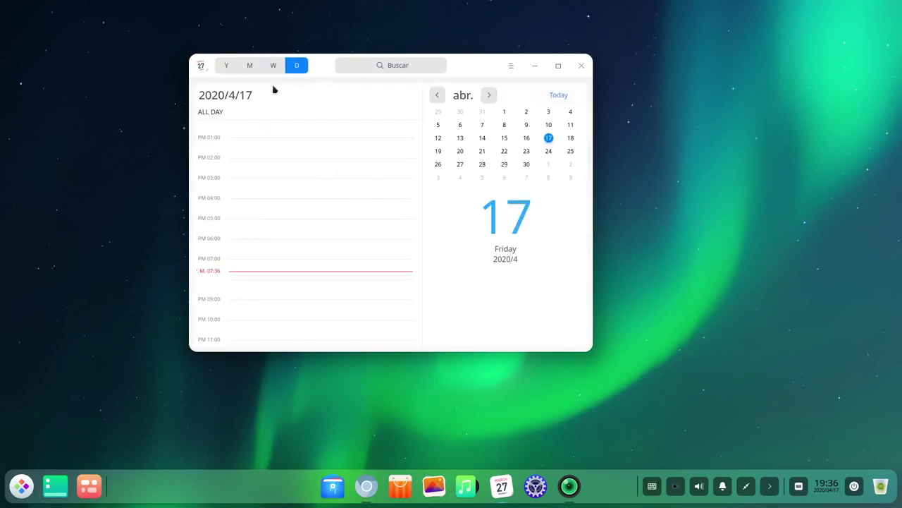
left_click(250, 66)
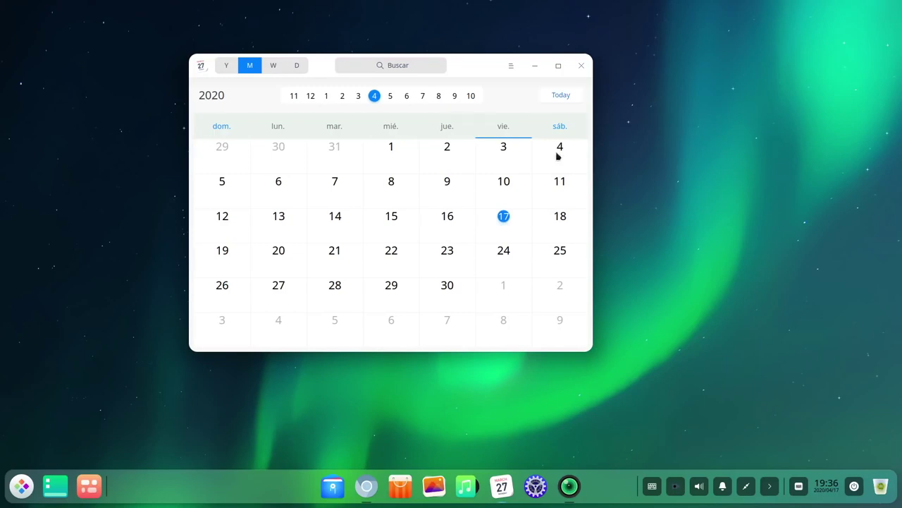
- Examine the calendar's application options including the theme choice, dismiss them, and close the calendar
left_click(512, 66)
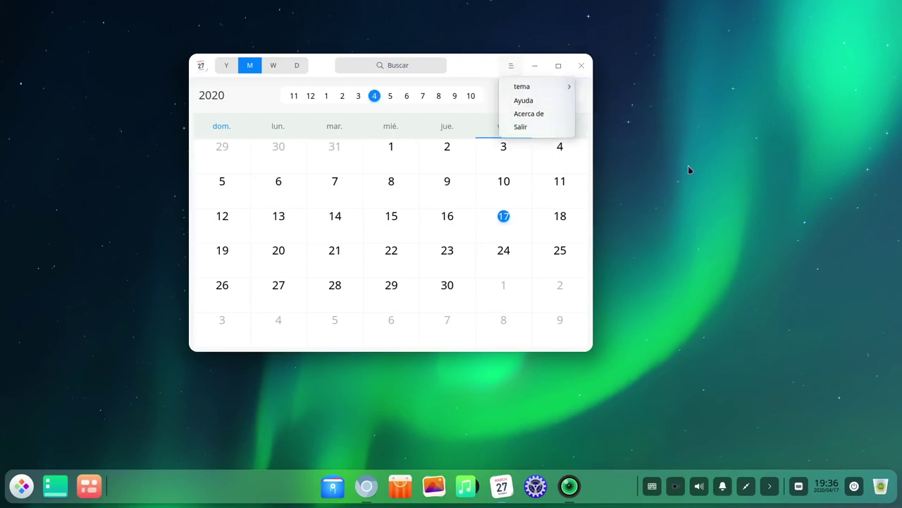
mouse_move(557, 87)
left_click(654, 171)
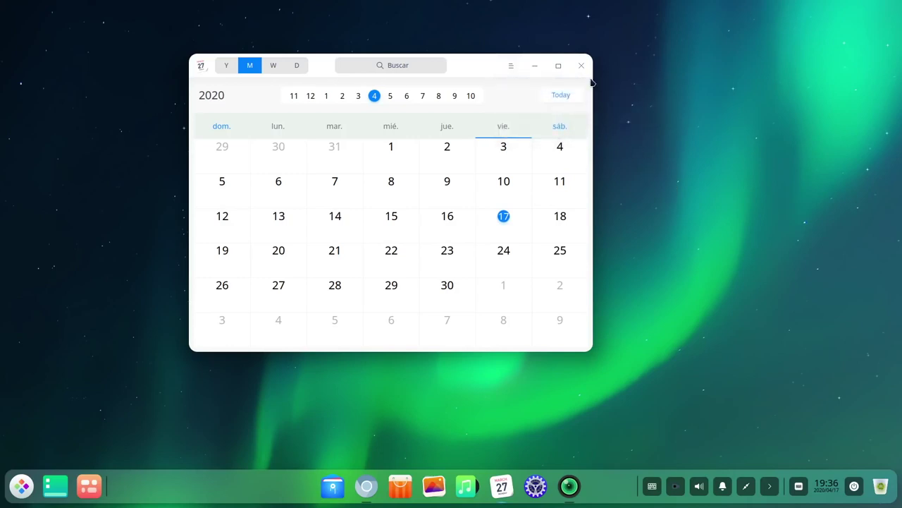
left_click(580, 65)
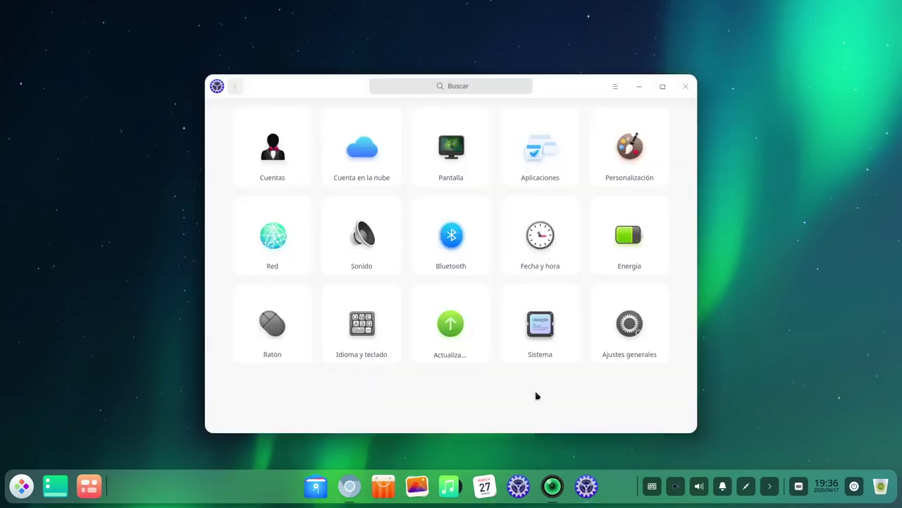
- Reposition the control center window, activate its search field, and open the Cuentas settings
left_click_drag(335, 90, 322, 72)
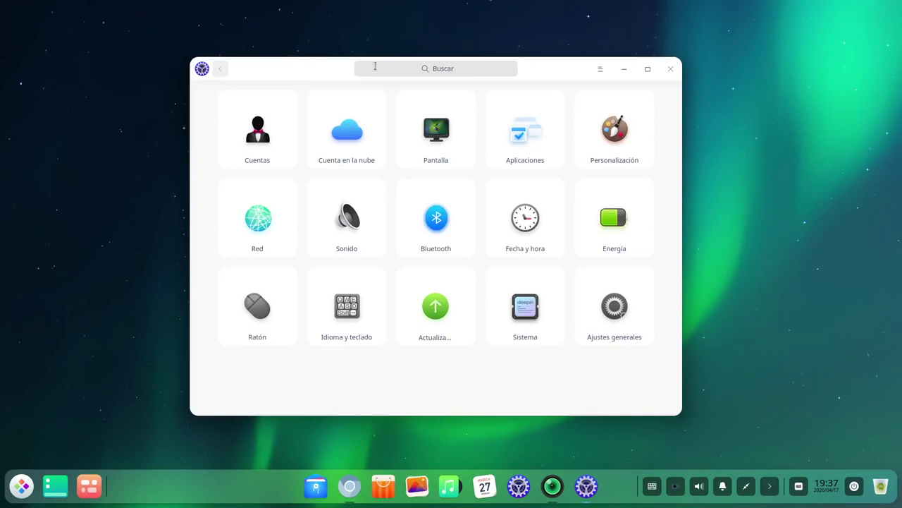
left_click(482, 70)
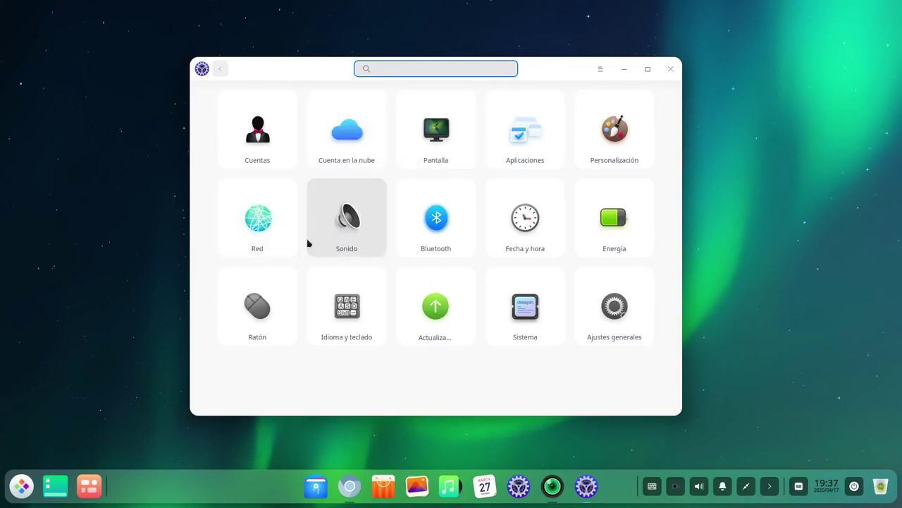
left_click(269, 142)
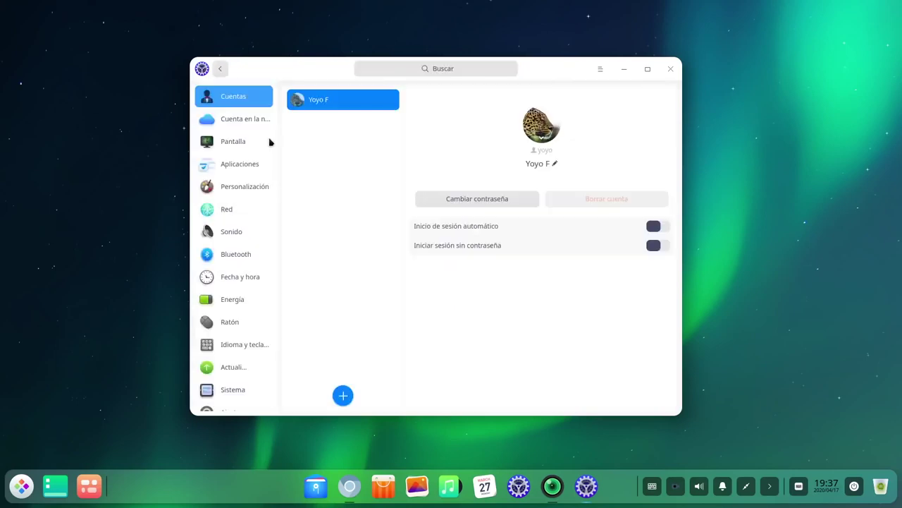
- Show the avatar choices and the editable full-name field of the user account, and leave name editing
left_click(549, 129)
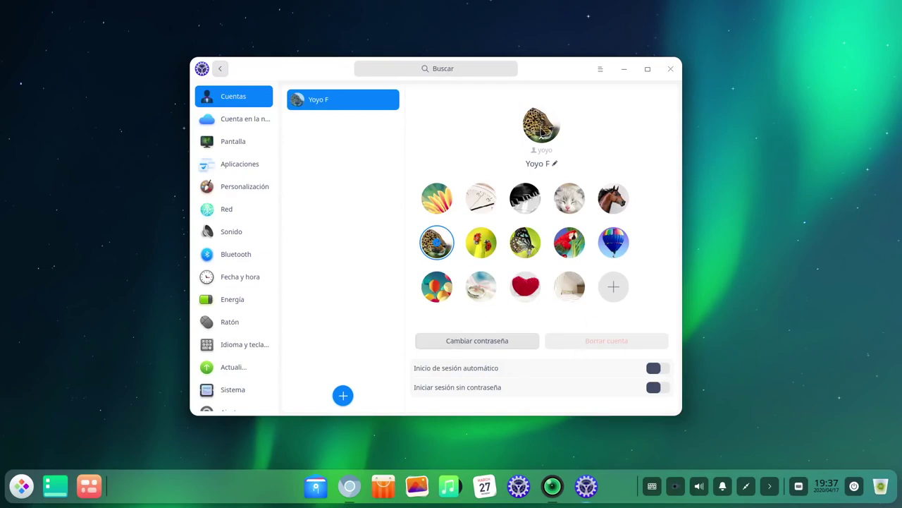
left_click(555, 165)
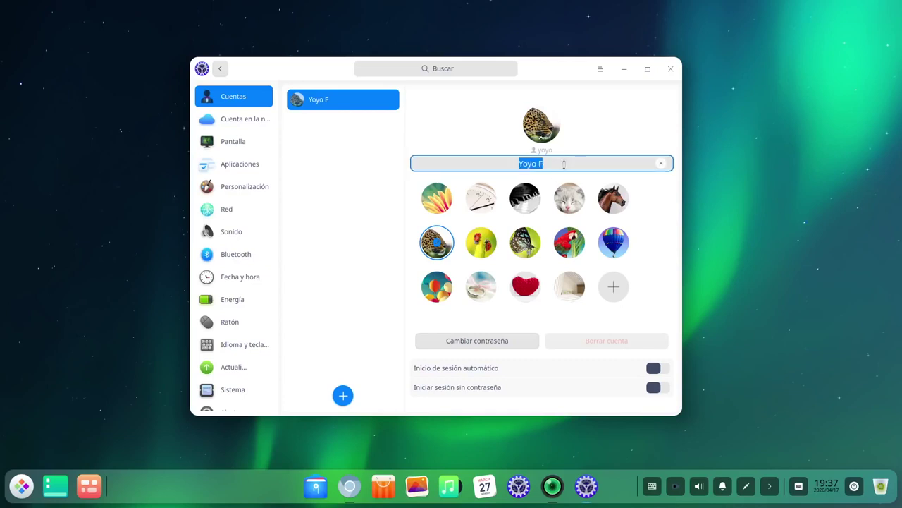
left_click(595, 137)
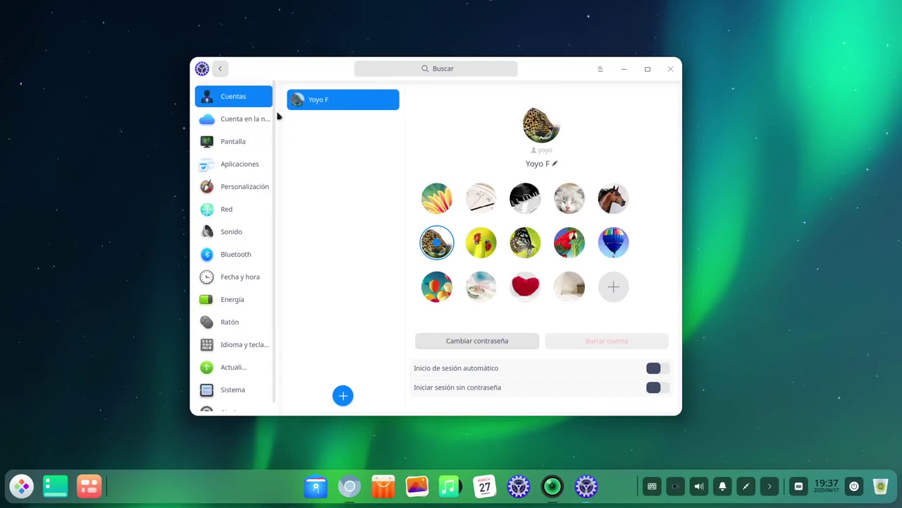
- View the Cuenta en la nube sign-in page and return to the settings overview
left_click(226, 74)
left_click(333, 147)
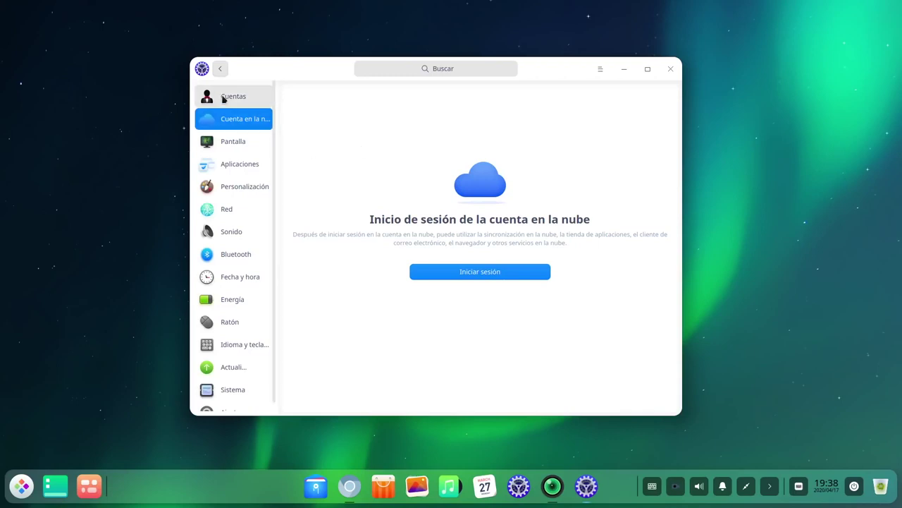
left_click(220, 69)
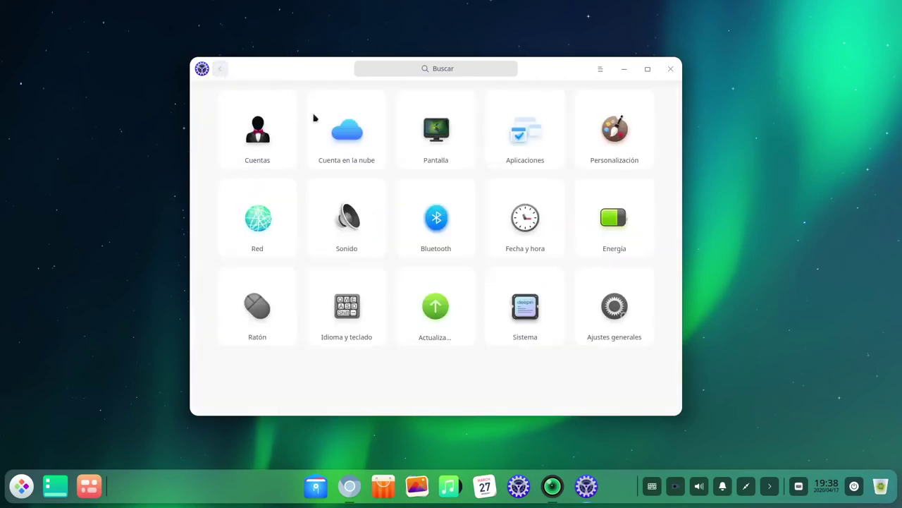
- Open the Pantalla settings, move and enlarge the control center window, and return to the settings overview
left_click(430, 129)
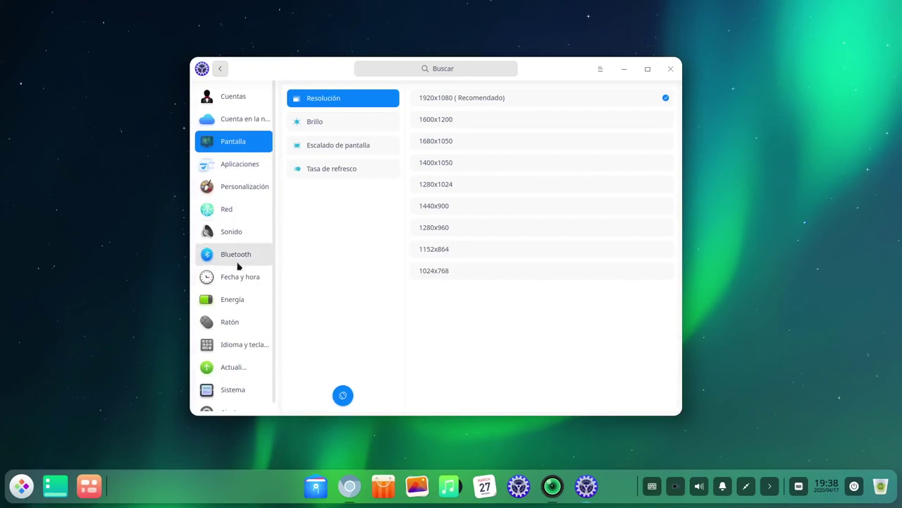
left_click_drag(341, 69, 311, 32)
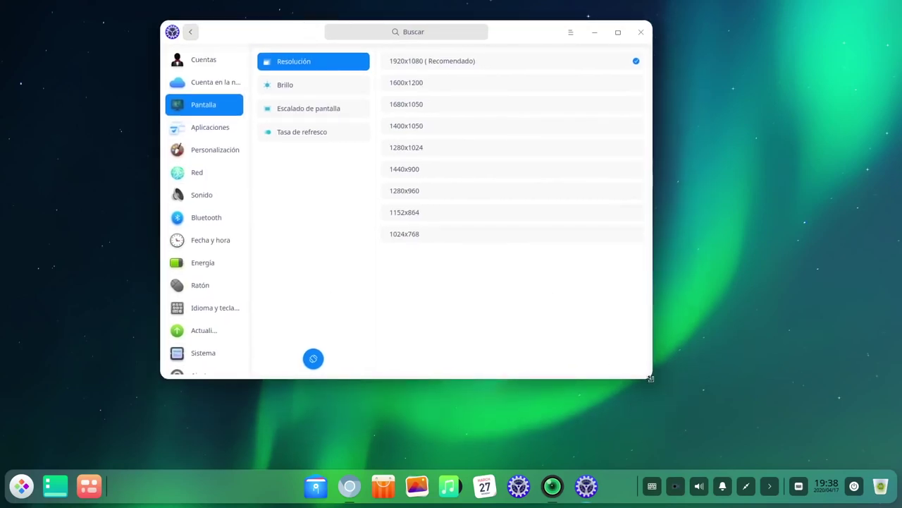
left_click_drag(650, 379, 728, 421)
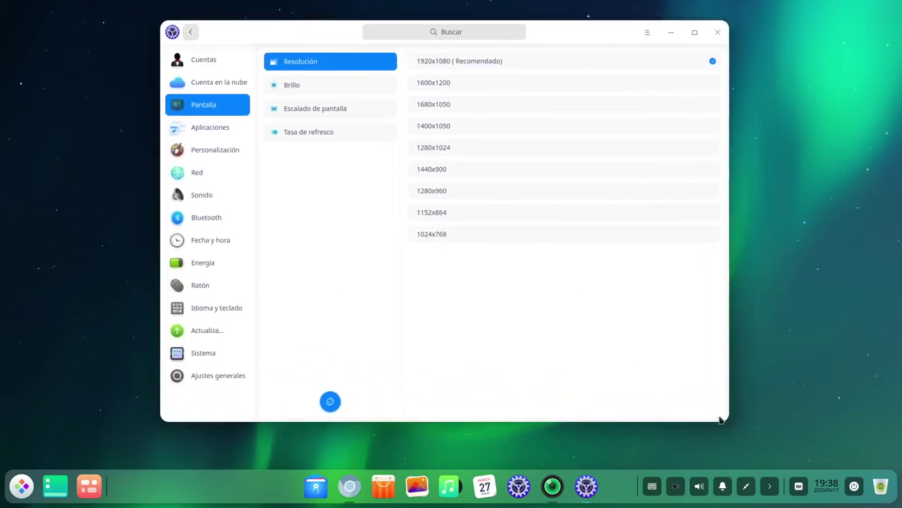
left_click(190, 31)
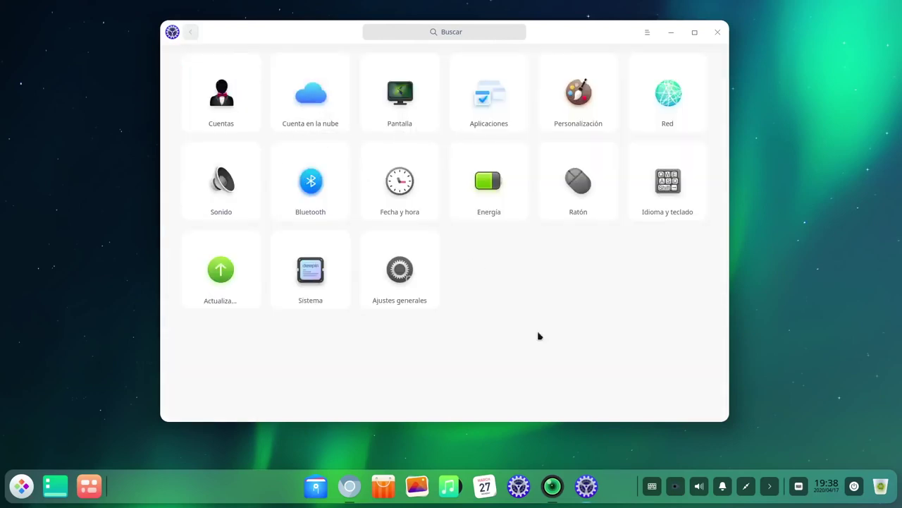
- Review the Pantalla settings for Resolución, Brillo, Escalado de pantalla and Tasa de refresco
left_click(390, 99)
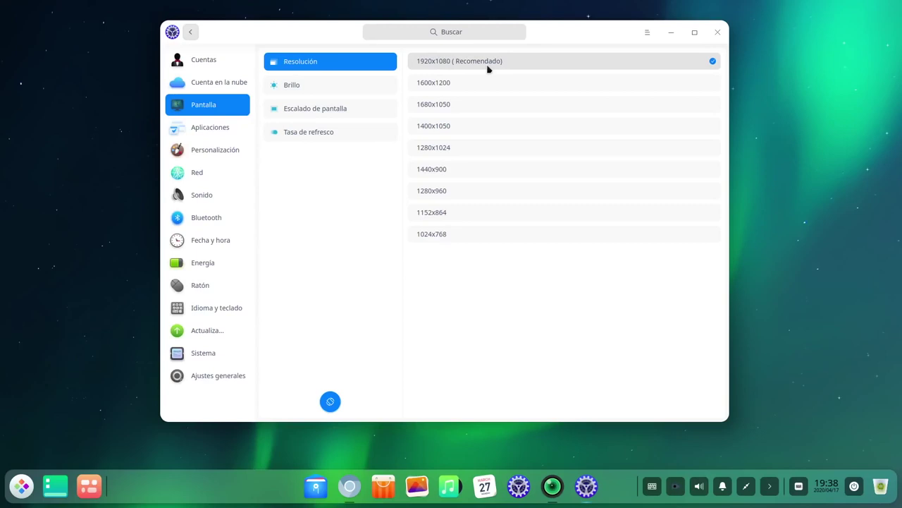
left_click(333, 84)
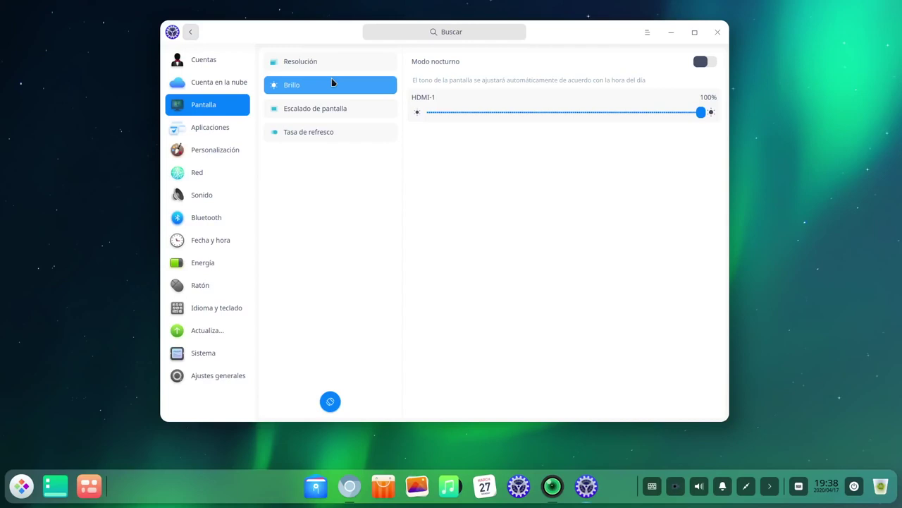
left_click(316, 109)
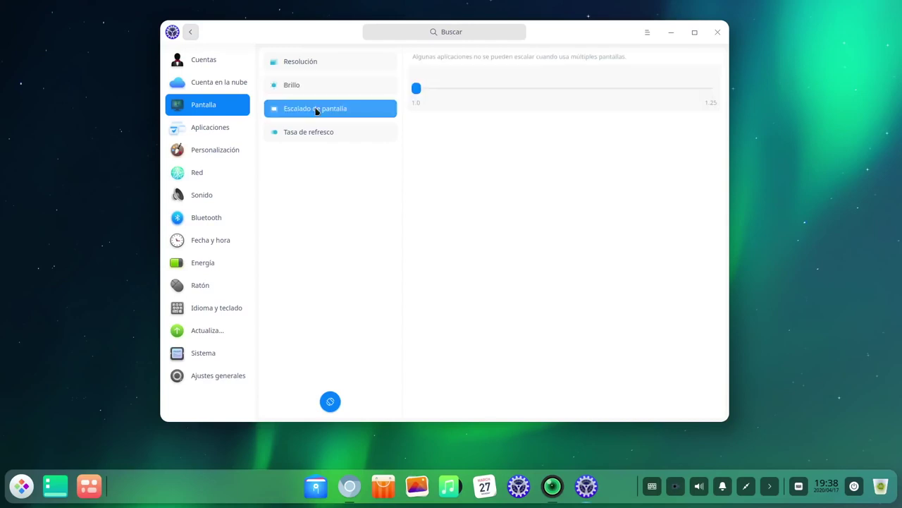
left_click(318, 138)
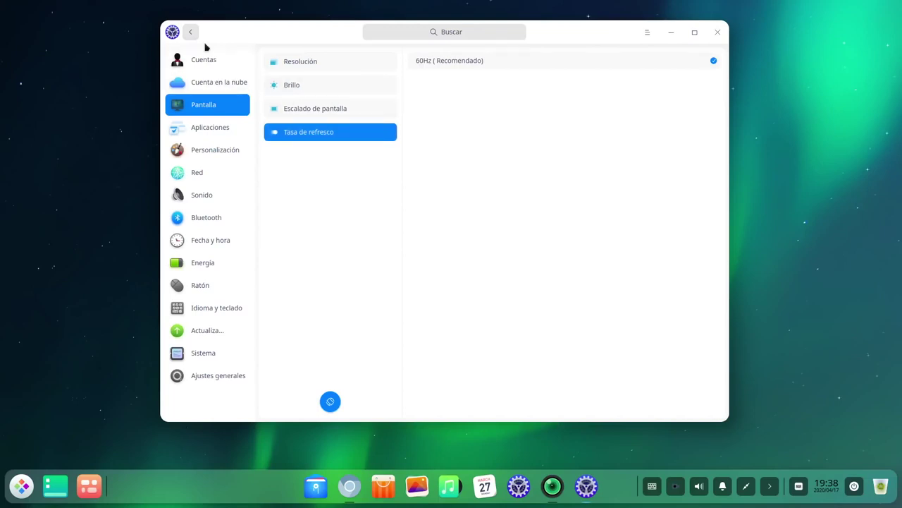
- Review the default applications for Navegador, Correo, Texto, Música, Vídeo, Imagen and Terminal in the Aplicaciones settings
left_click(207, 129)
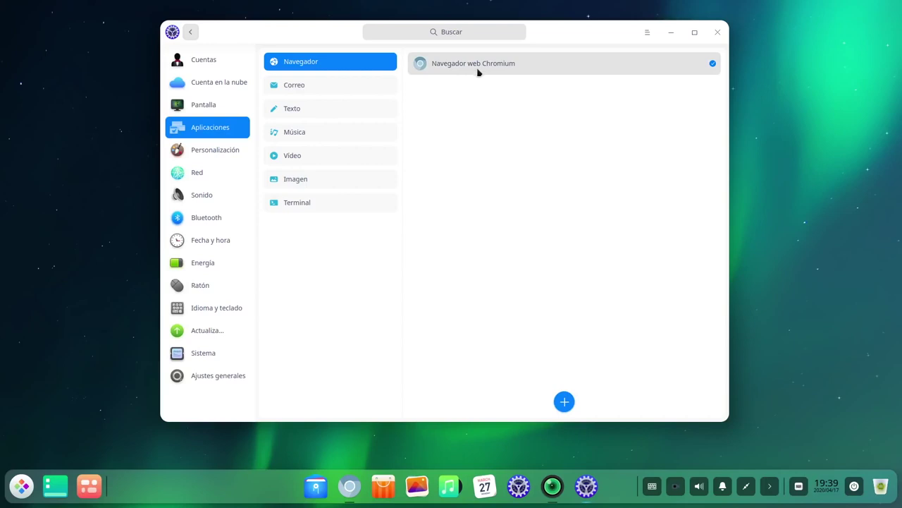
left_click(354, 92)
left_click(324, 117)
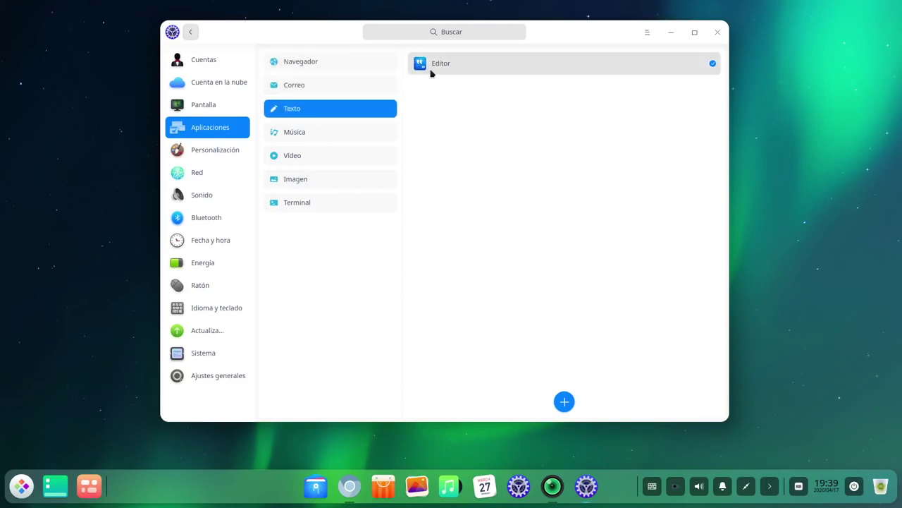
left_click(334, 132)
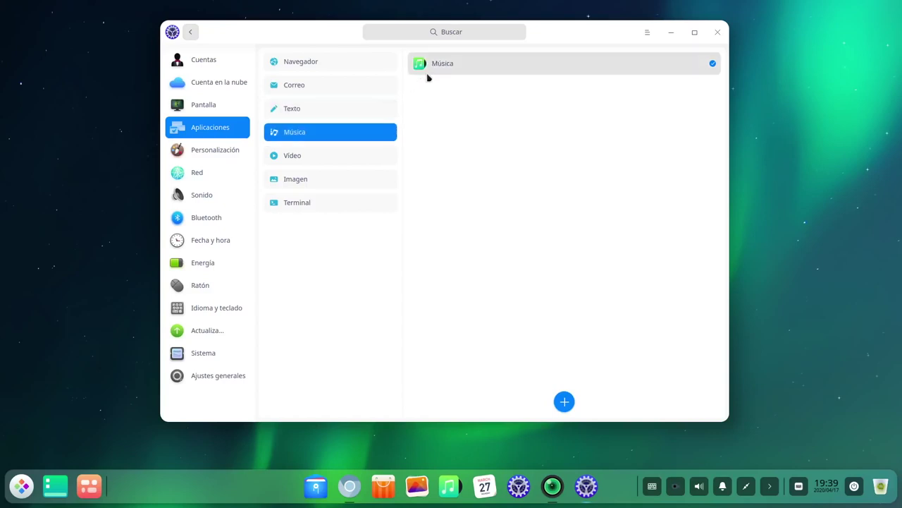
left_click(321, 150)
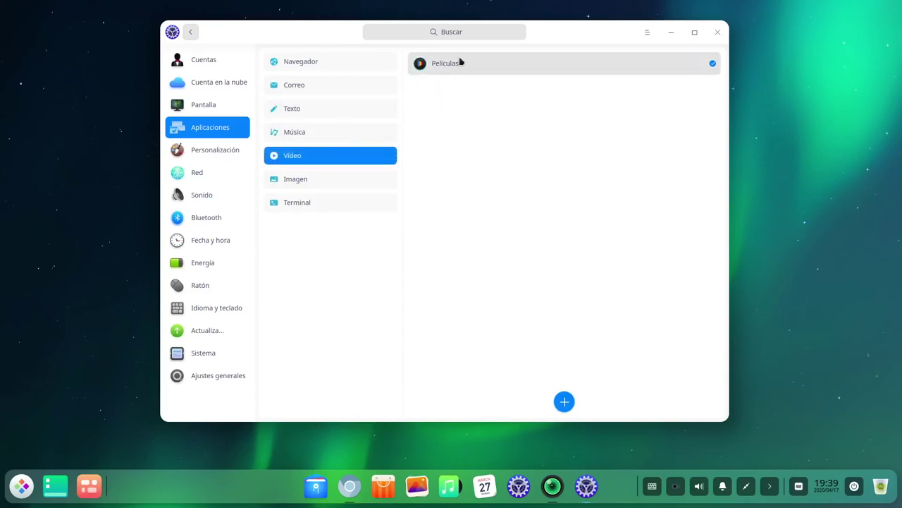
left_click(321, 174)
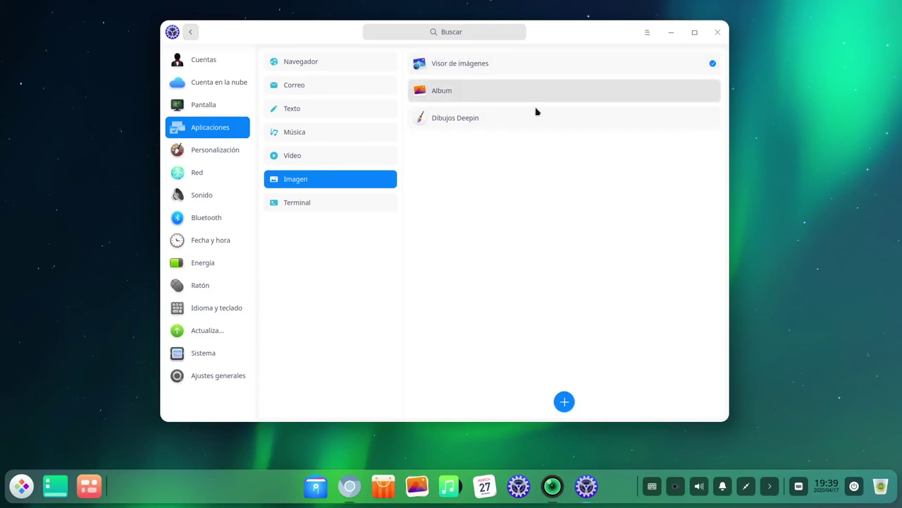
left_click(294, 206)
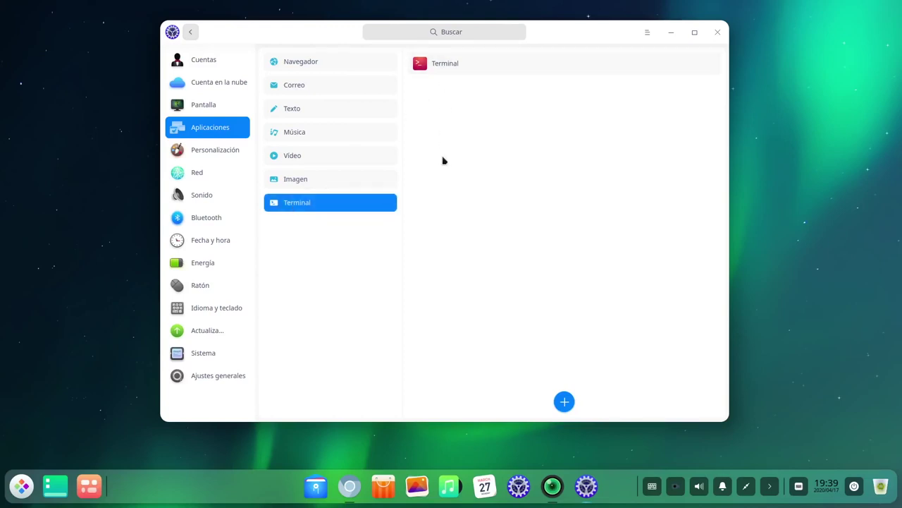
- Open the Personalización settings, try the Auto theme and switch the desktop to the Oscuro theme, repositioning the control center window
left_click(229, 155)
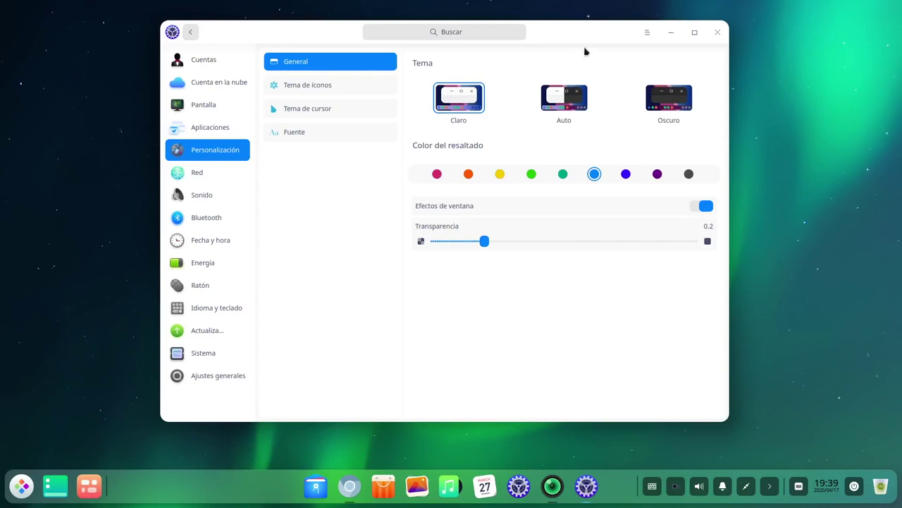
left_click_drag(586, 32, 558, 34)
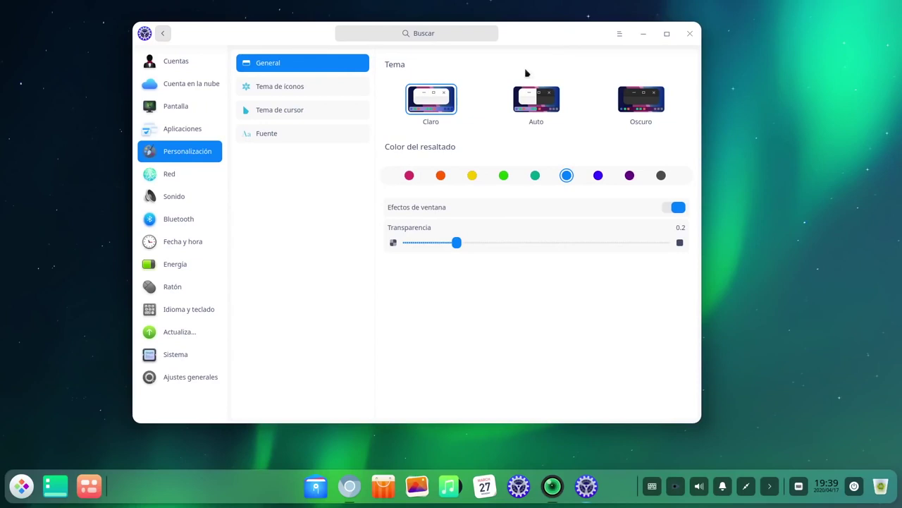
left_click(544, 112)
left_click(641, 106)
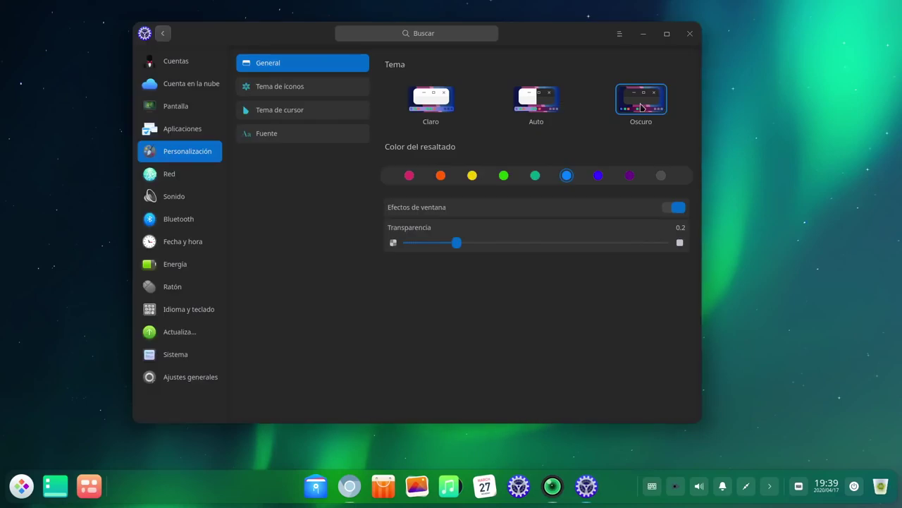
left_click_drag(561, 39, 615, 76)
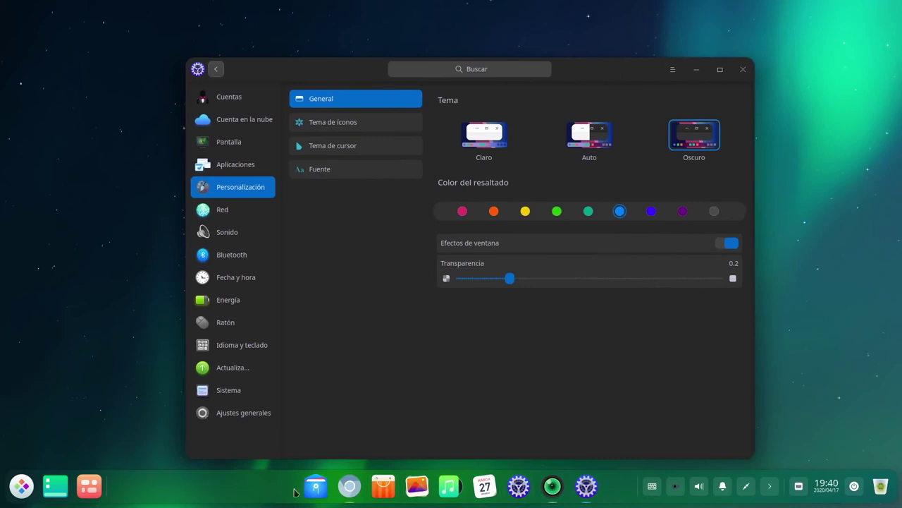
- Open the file manager to inspect its dark appearance, move its window around the desktop, and close it
left_click(316, 485)
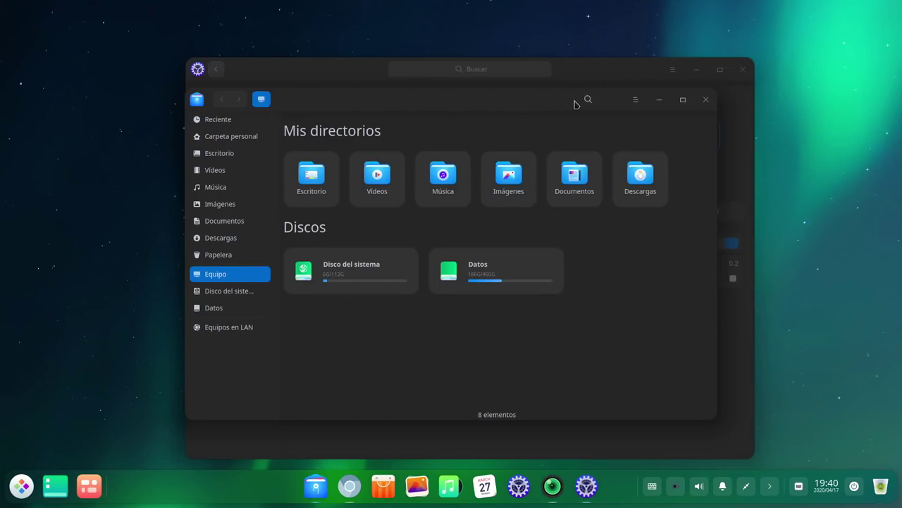
left_click_drag(491, 96, 362, 39)
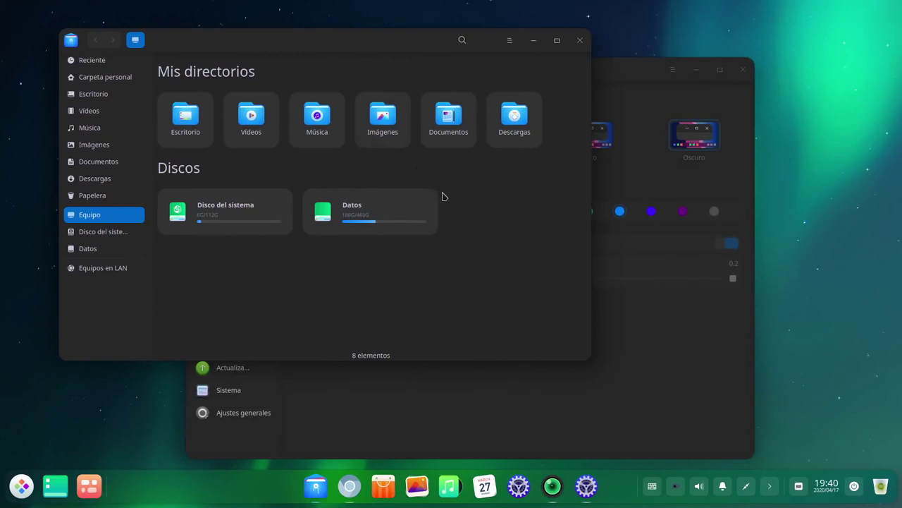
left_click_drag(322, 40, 385, 97)
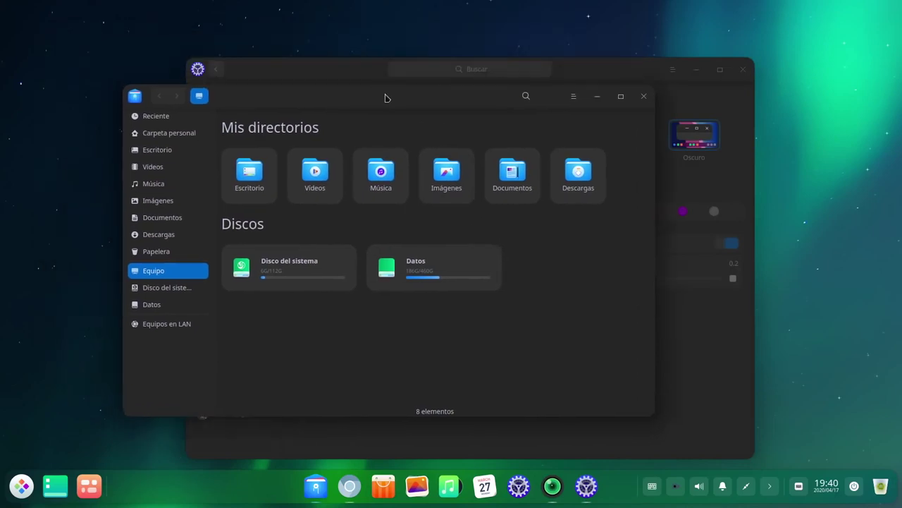
left_click_drag(388, 99, 344, 40)
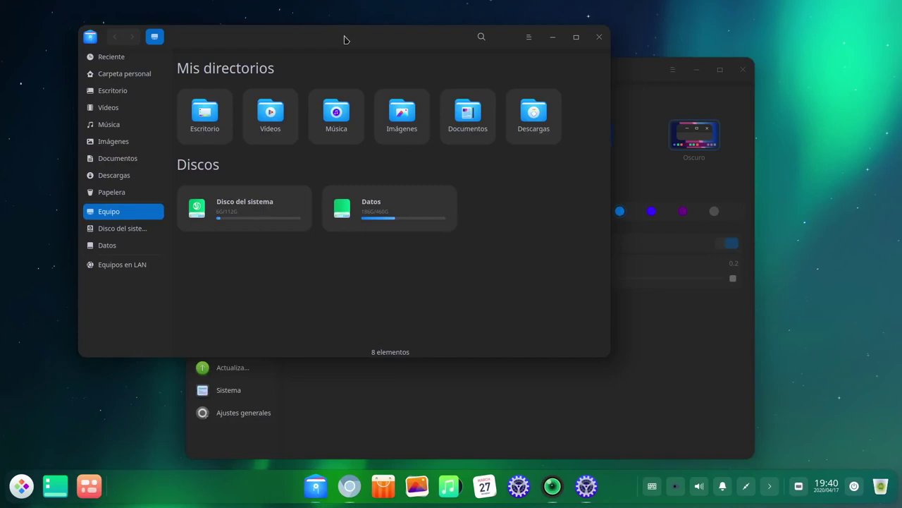
left_click(599, 37)
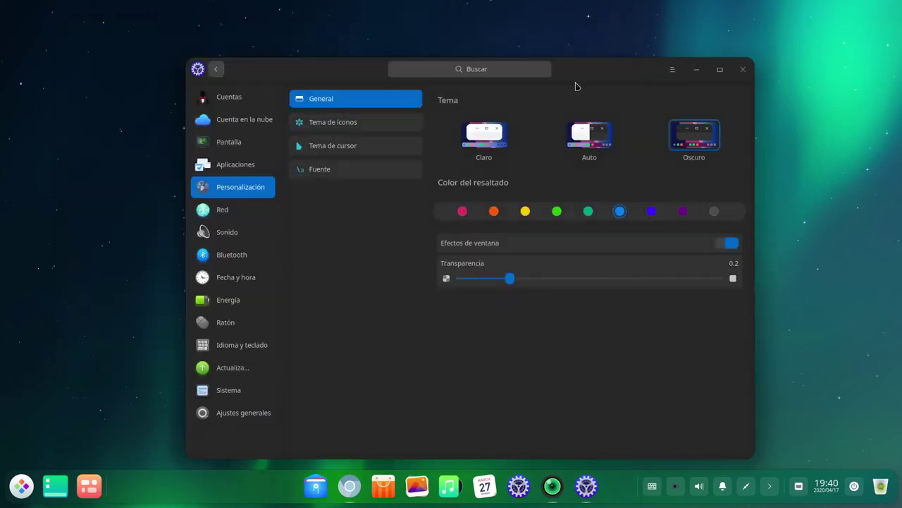
- Try the Claro theme and set the desktop theme to Auto
left_click(597, 134)
left_click(484, 139)
left_click(568, 146)
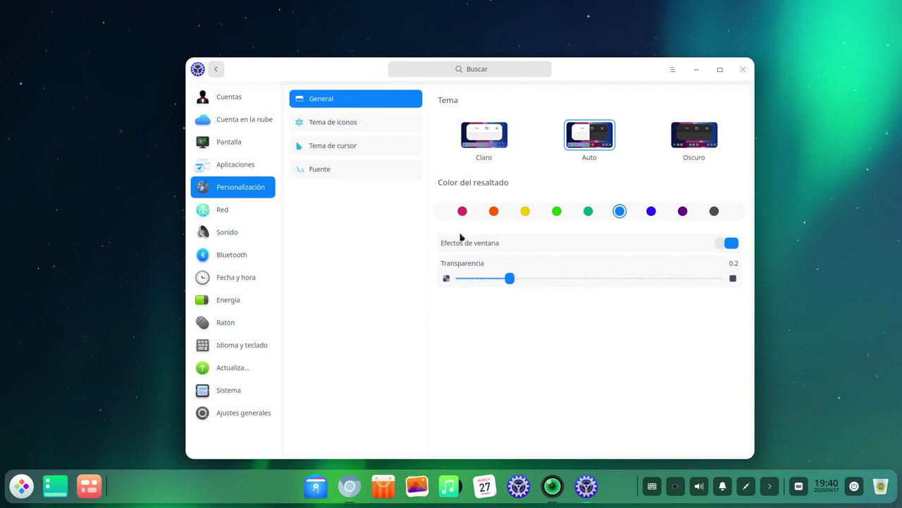
- Try the bloom-dark icon theme twice, return to bloom each time, and reposition the control center window
left_click(354, 123)
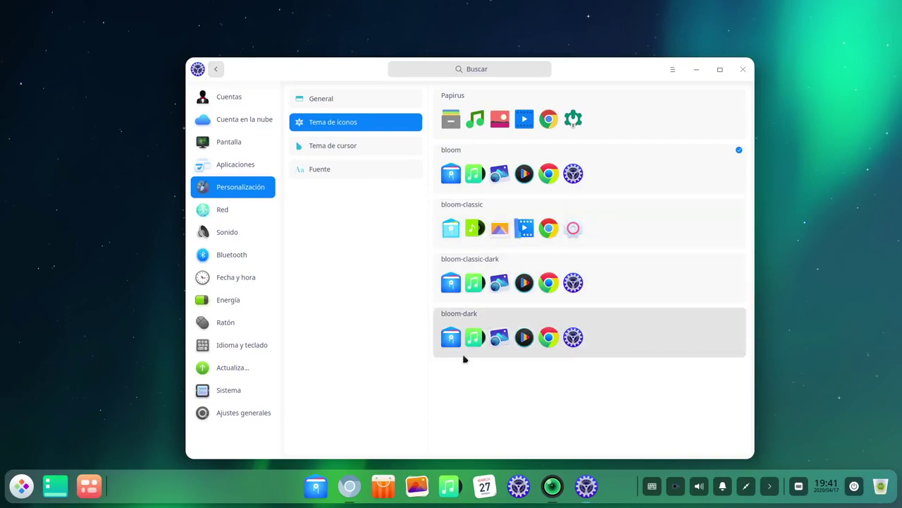
left_click(484, 337)
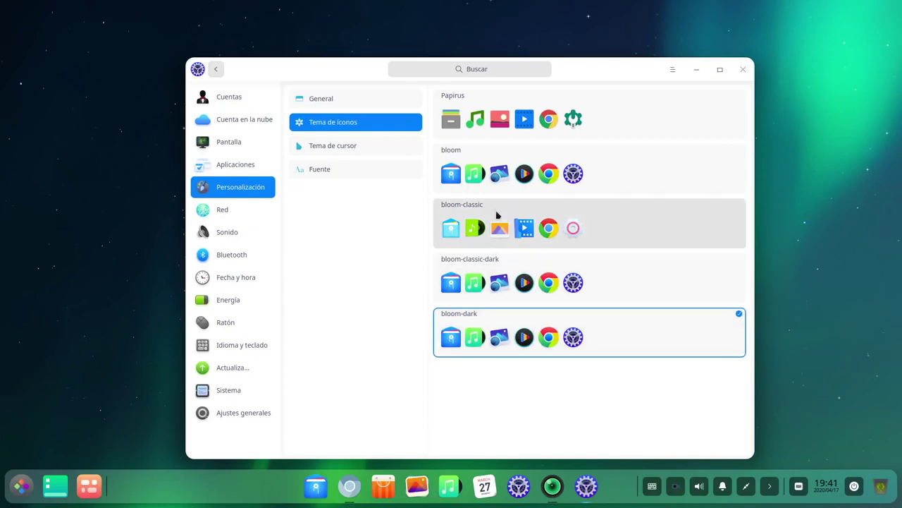
left_click(501, 188)
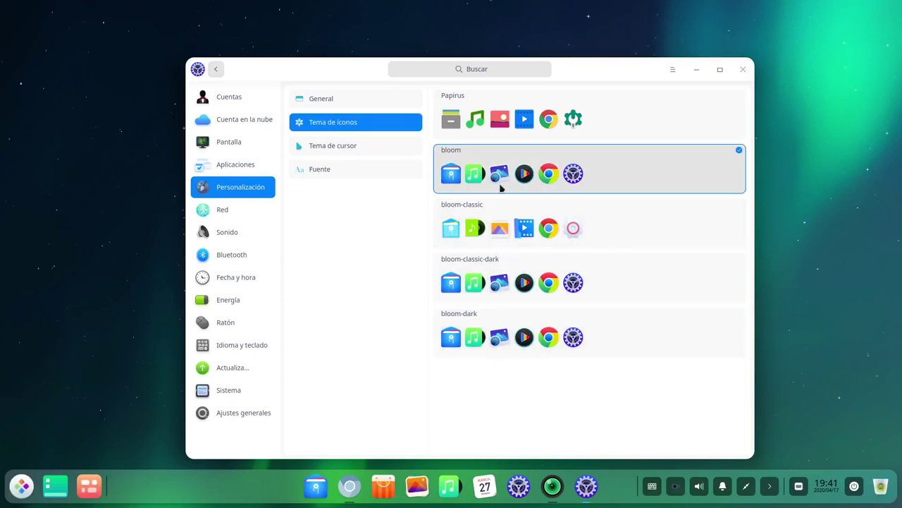
left_click(483, 342)
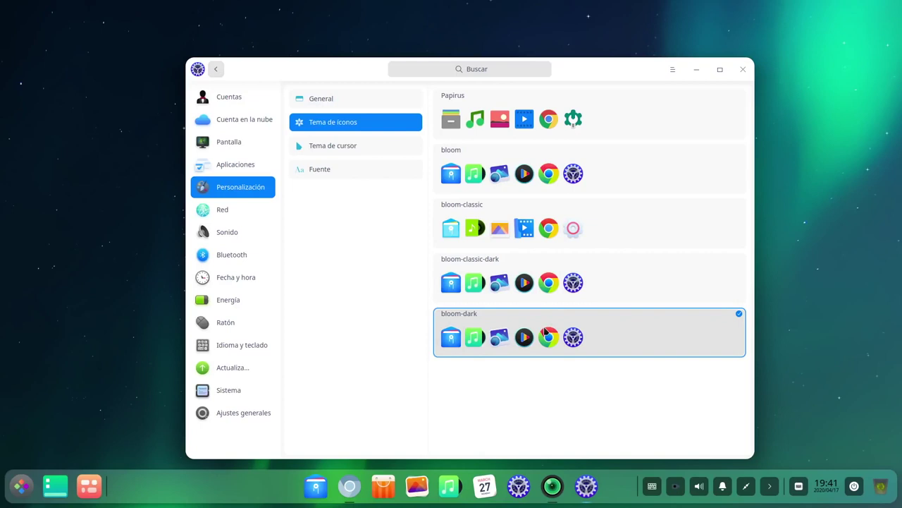
left_click(513, 173)
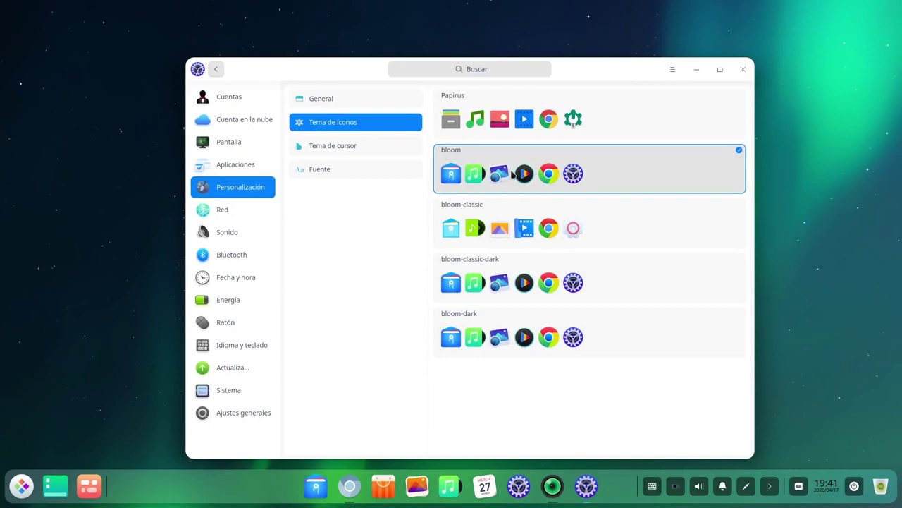
left_click_drag(590, 75, 560, 50)
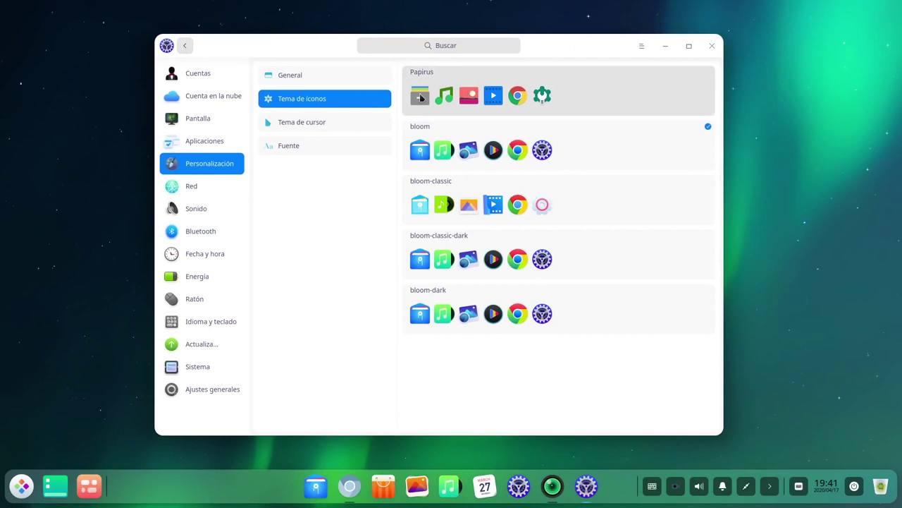
- Review the Tema de cursor and Fuente options in Personalización, and view the Red settings
left_click(277, 124)
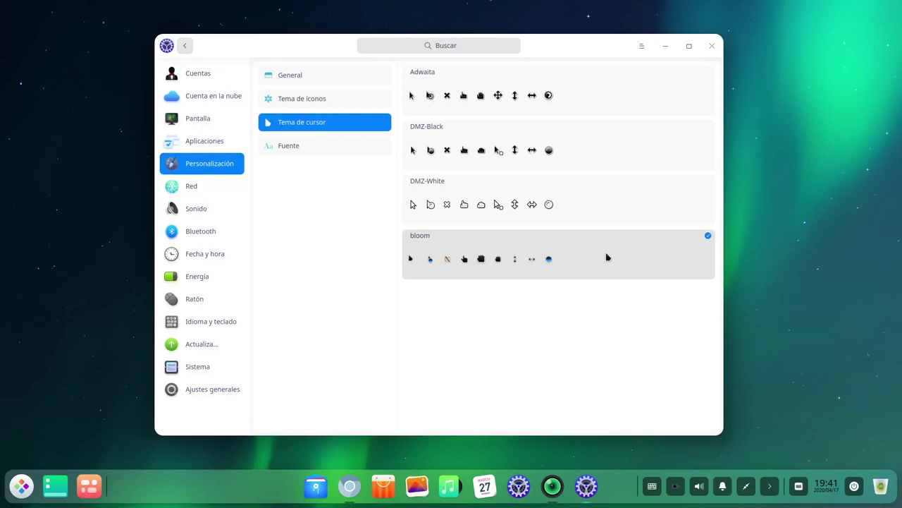
left_click(303, 148)
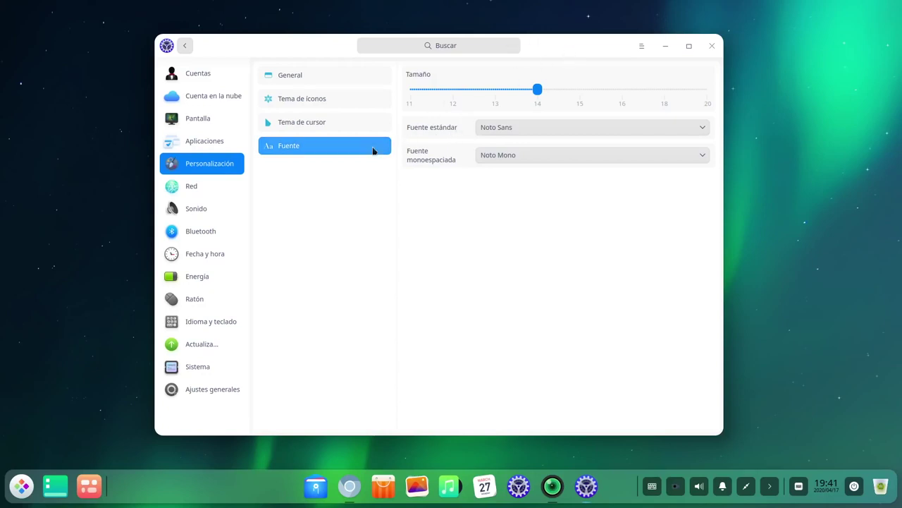
left_click(217, 189)
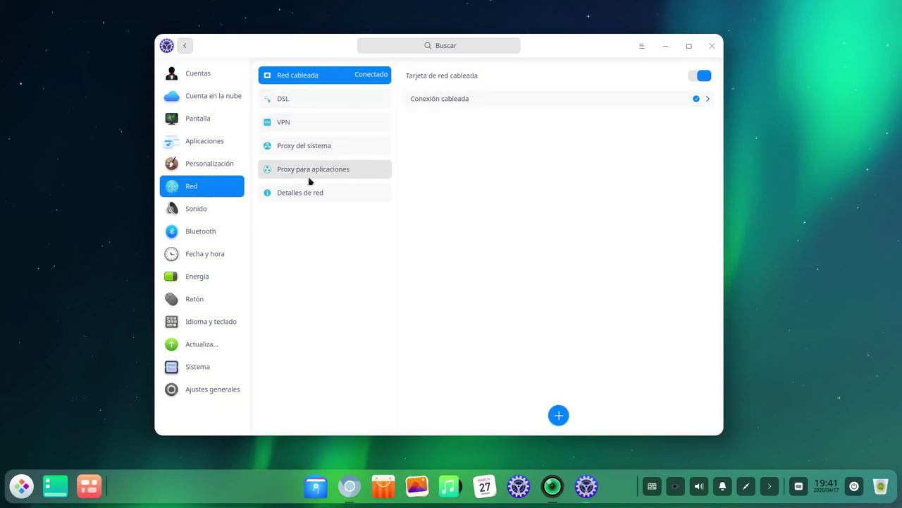
- View the Altavoz settings in Sonido, and check the SimpleScreenRecorder recording window before minimizing it
left_click(215, 213)
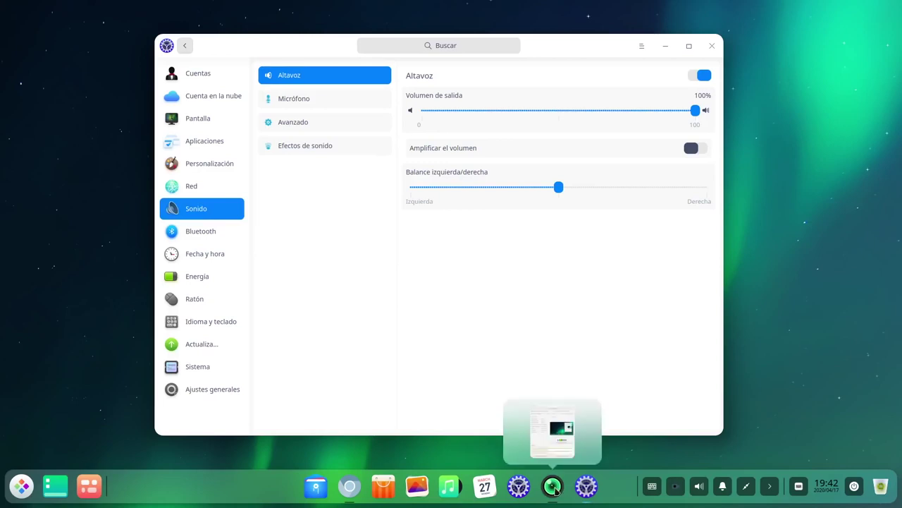
left_click(552, 486)
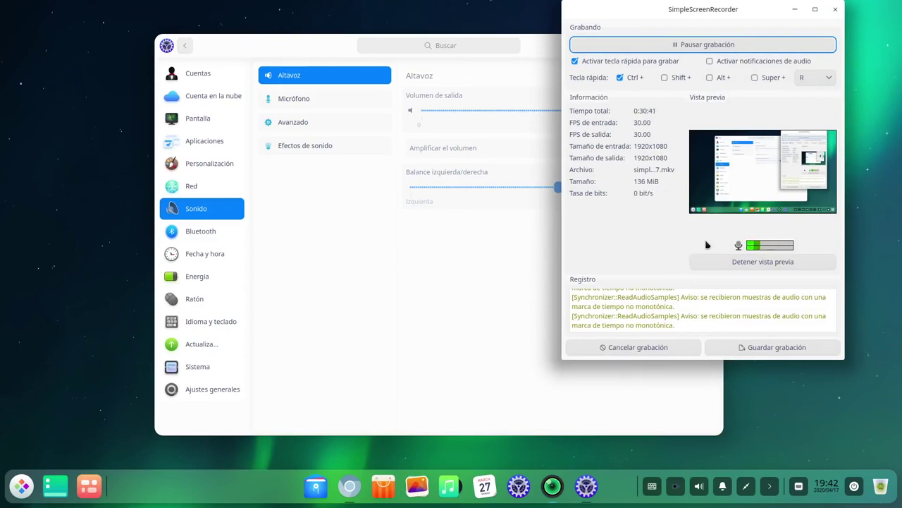
left_click(794, 10)
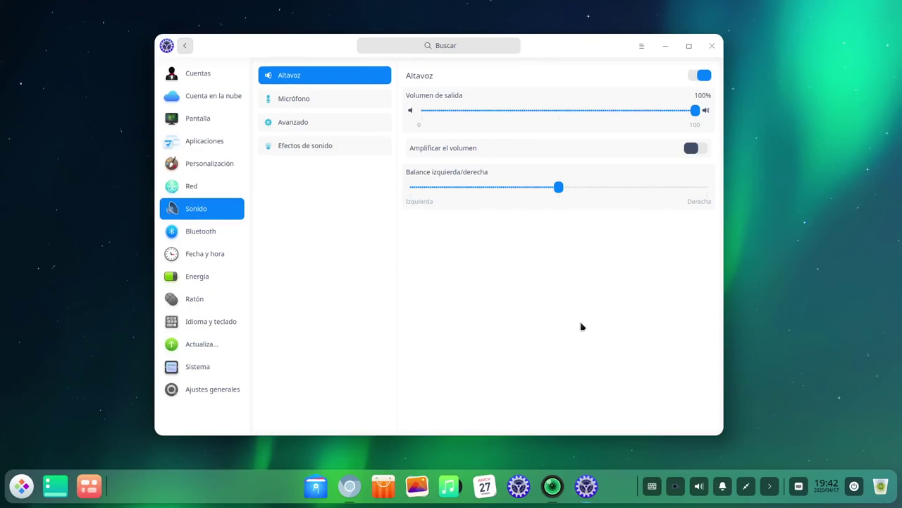
- Review the Micrófono, Avanzado input and output devices, and Efectos de sonido settings in Sonido
left_click(343, 99)
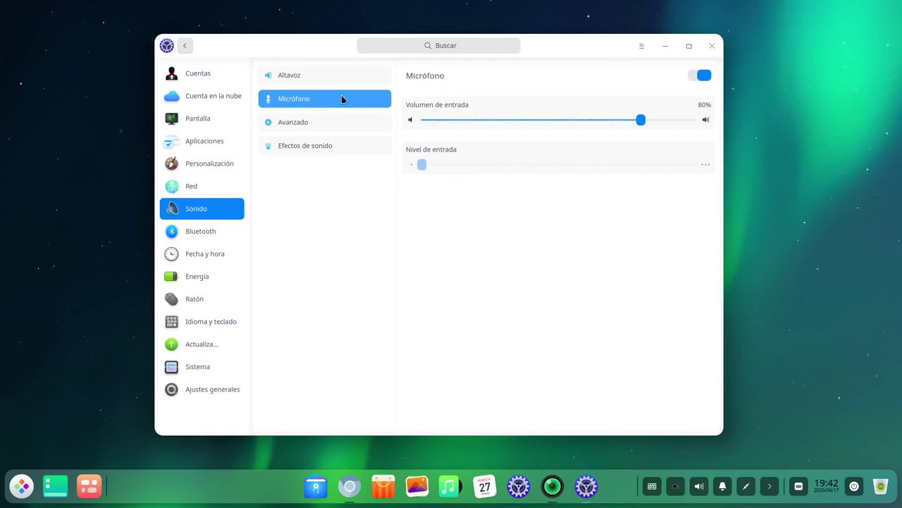
left_click(323, 126)
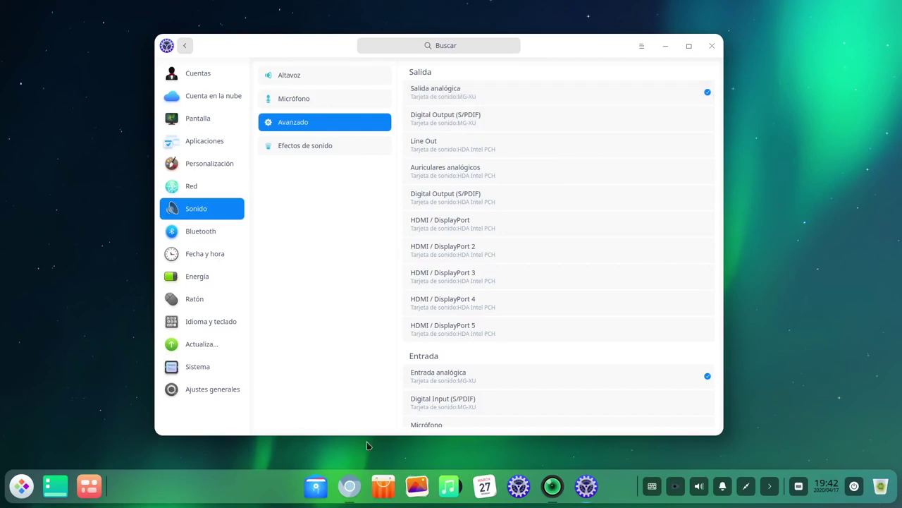
scroll(588, 343, "down", 2)
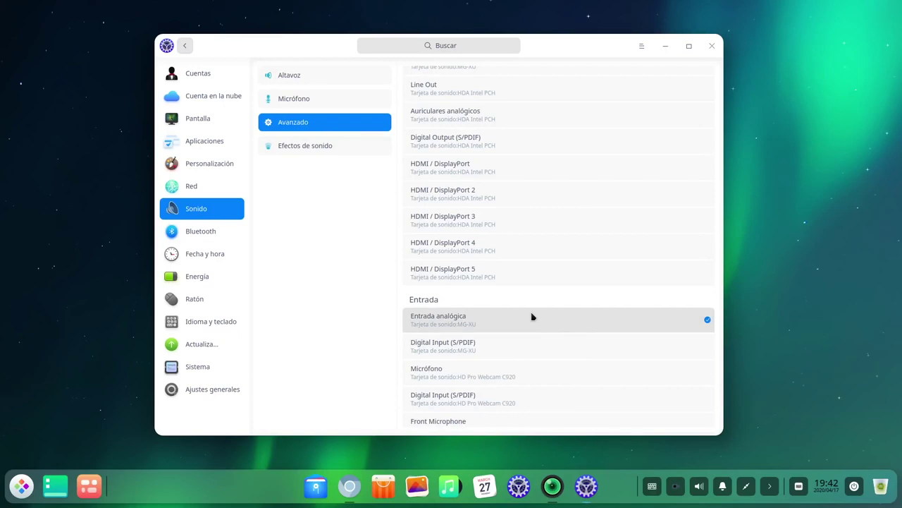
left_click(325, 149)
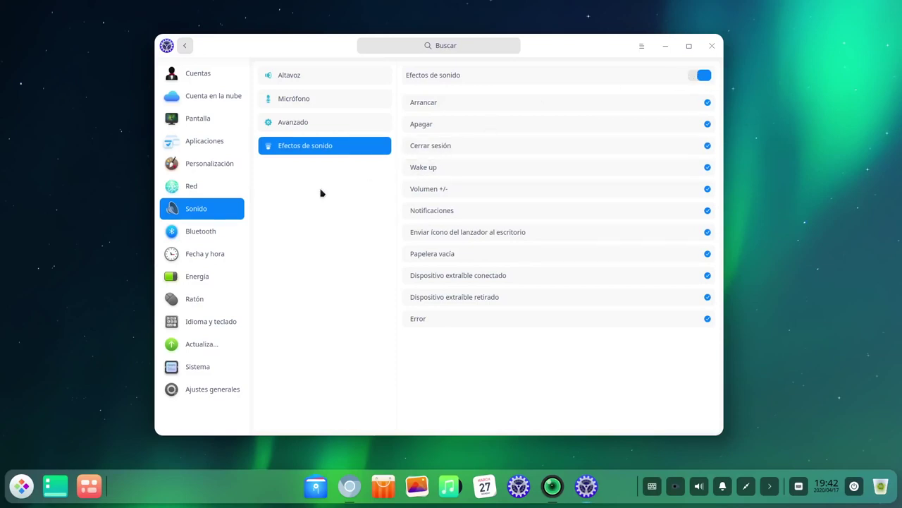
- Review the Bluetooth and Fecha y hora settings, and the General and Enchufado options in Energía
left_click(199, 236)
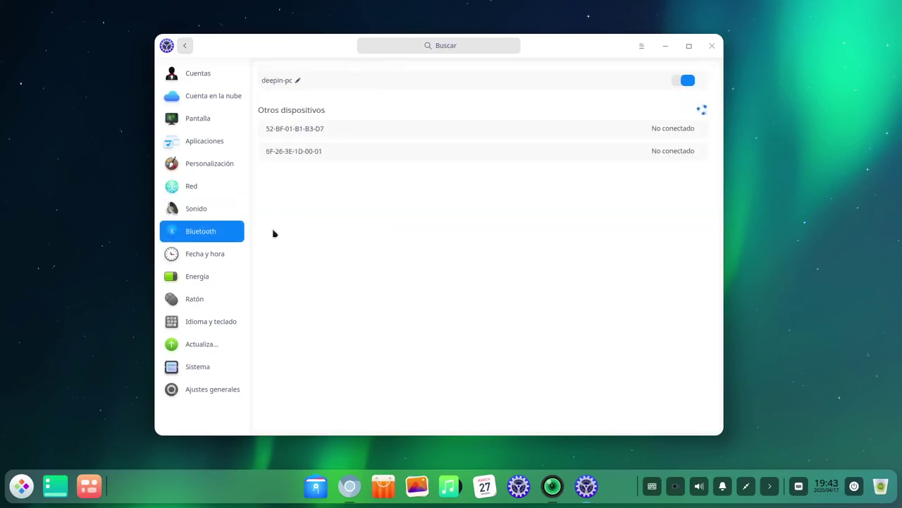
left_click(223, 258)
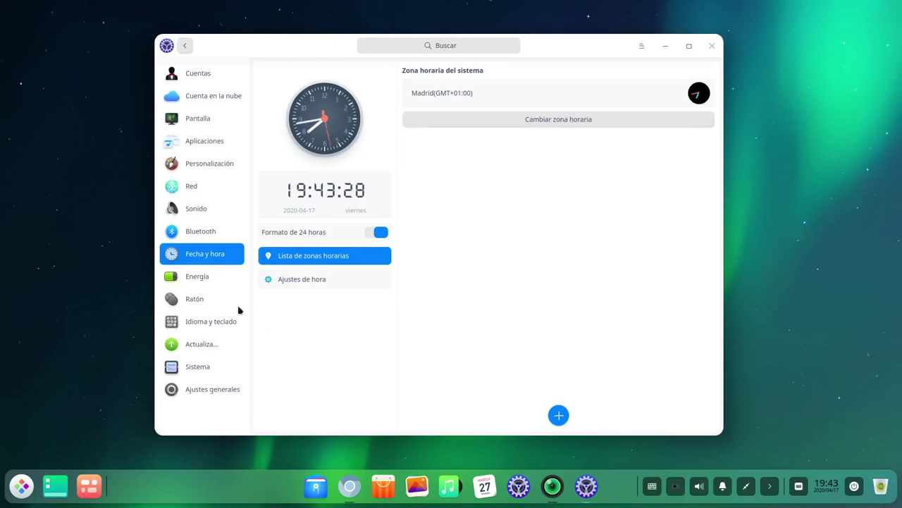
left_click(227, 277)
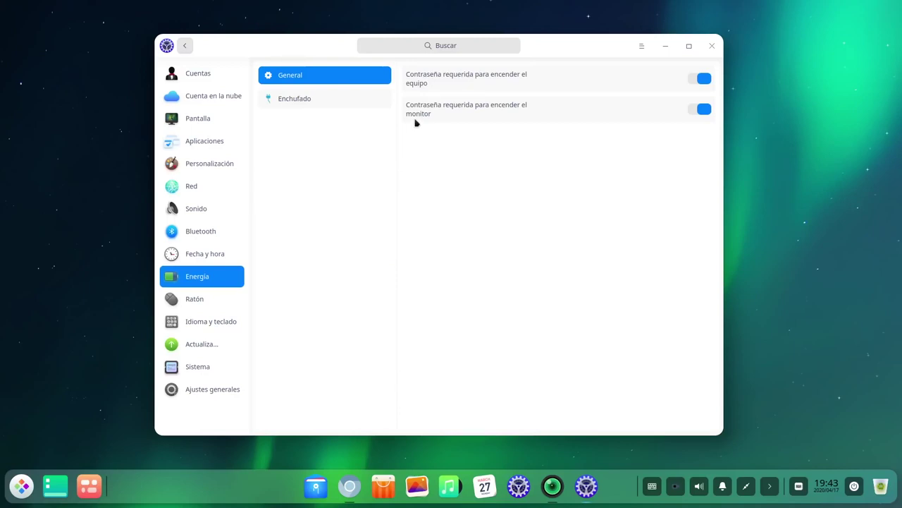
left_click(326, 102)
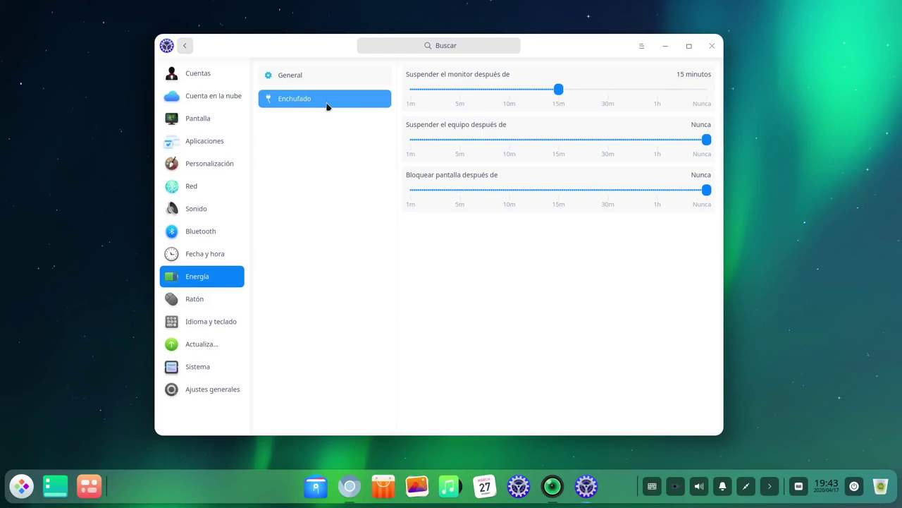
- Review the General and Ratón pages of the mouse settings, trying out the double-click speed test
left_click(206, 299)
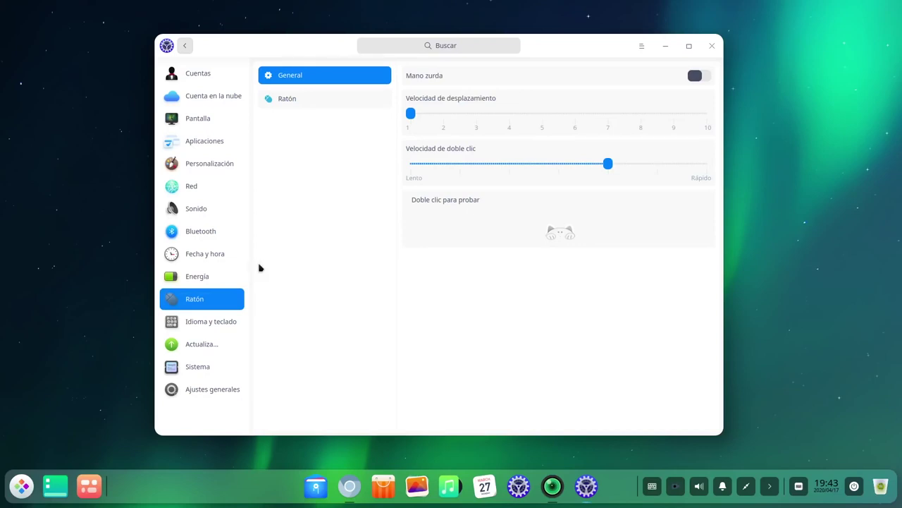
double_click(562, 236)
double_click(562, 235)
double_click(562, 236)
left_click(341, 105)
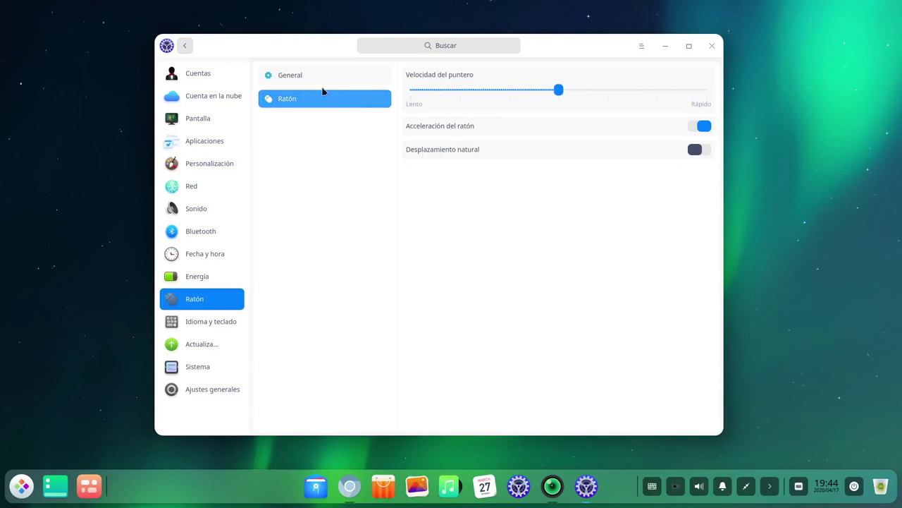
left_click(304, 76)
left_click(303, 98)
- Review the General, Distribución del teclado and Idioma del sistema pages in the Idioma y teclado settings
left_click(215, 322)
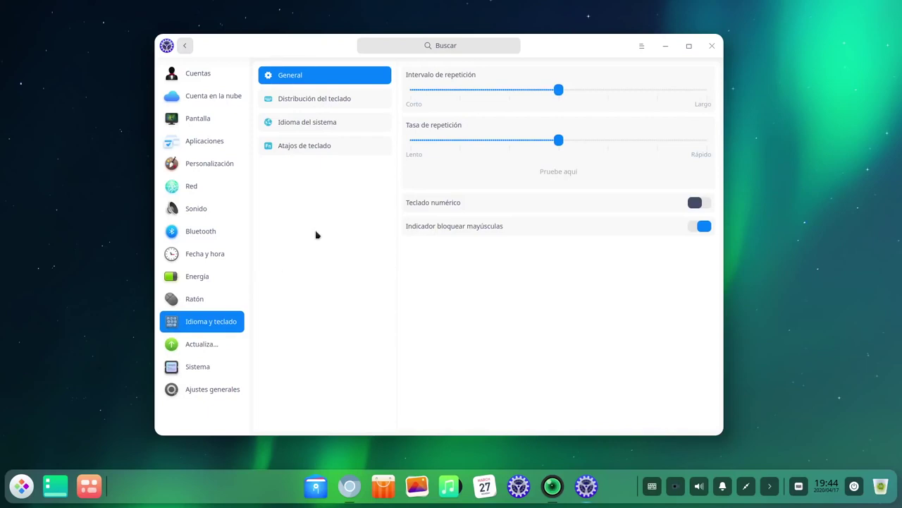
left_click(340, 105)
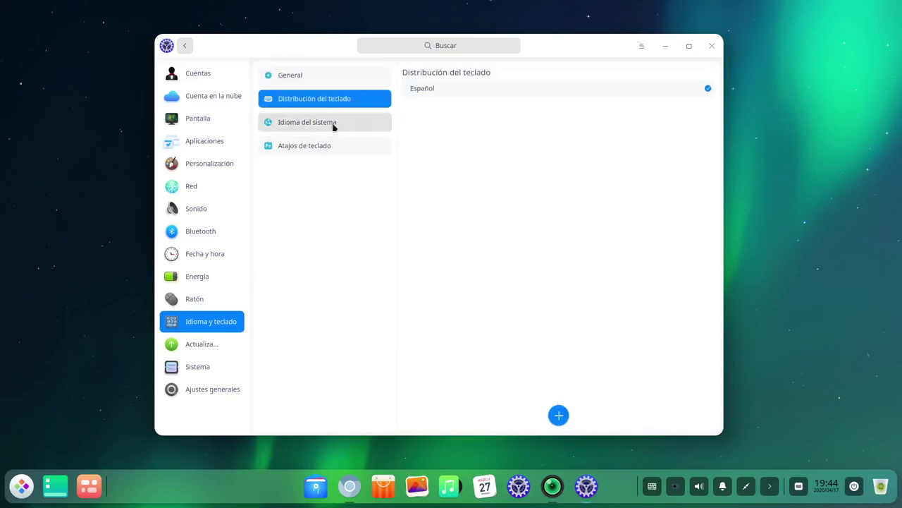
left_click(331, 127)
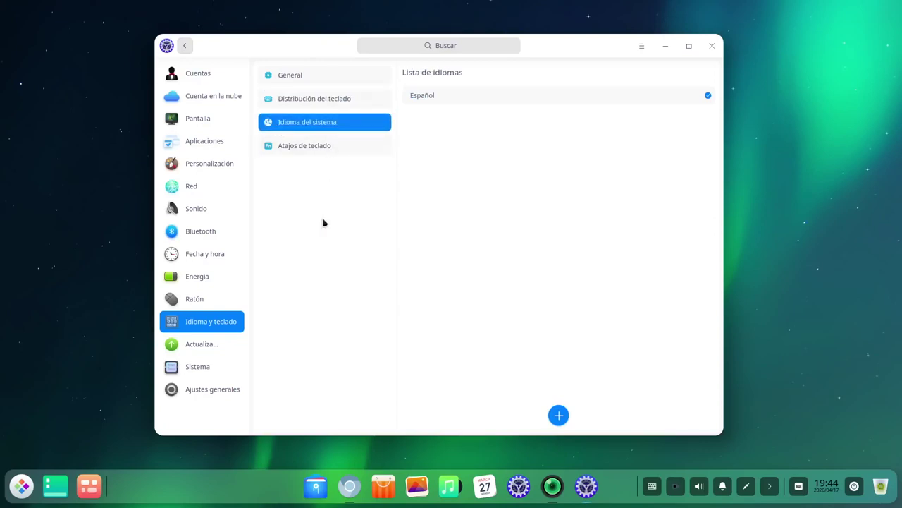
- Review the Atajos de teclado list in Idioma y teclado and the Ajustes de actualización options
left_click(322, 146)
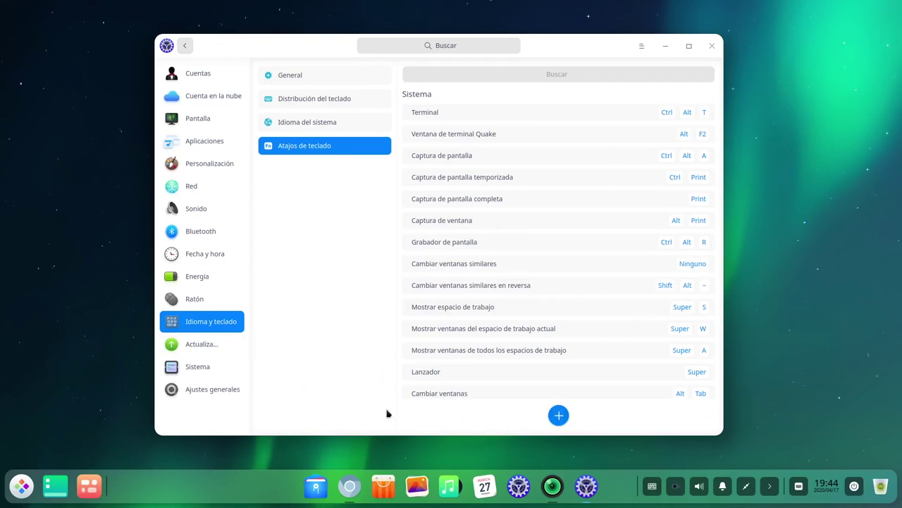
left_click(218, 346)
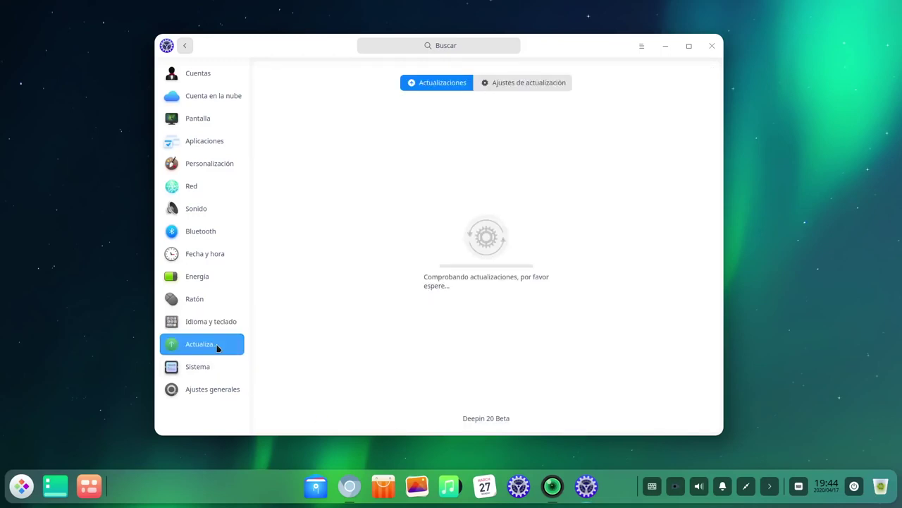
left_click(520, 86)
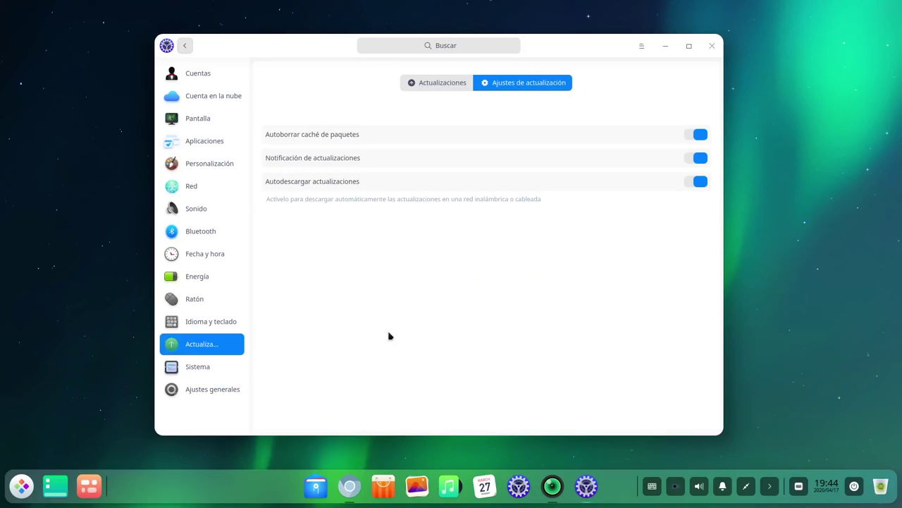
- Review the Acerca del equipo information and the Menú de arranque options in Ajustes generales, and close the control center
left_click(214, 370)
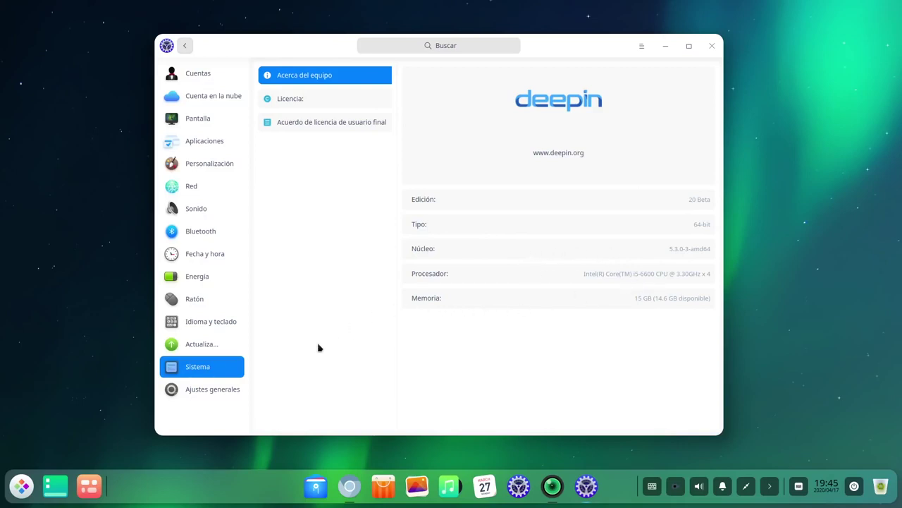
left_click(212, 393)
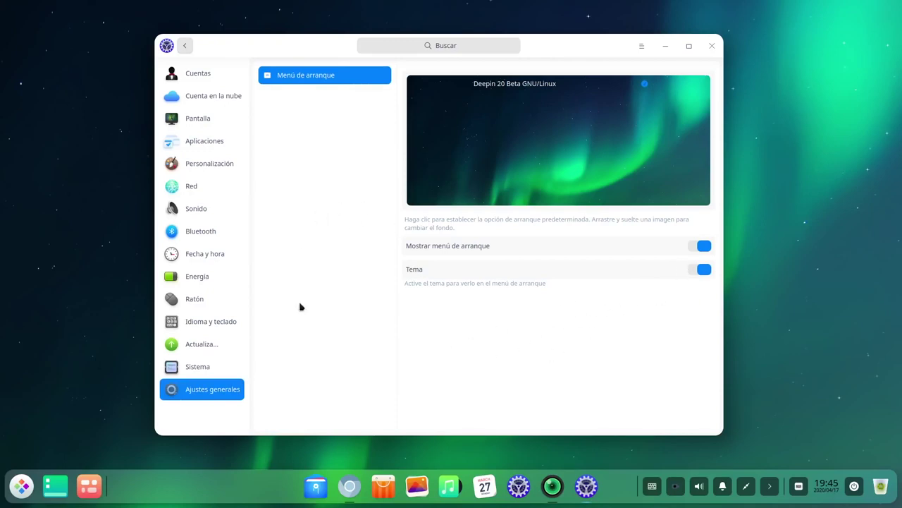
left_click(185, 46)
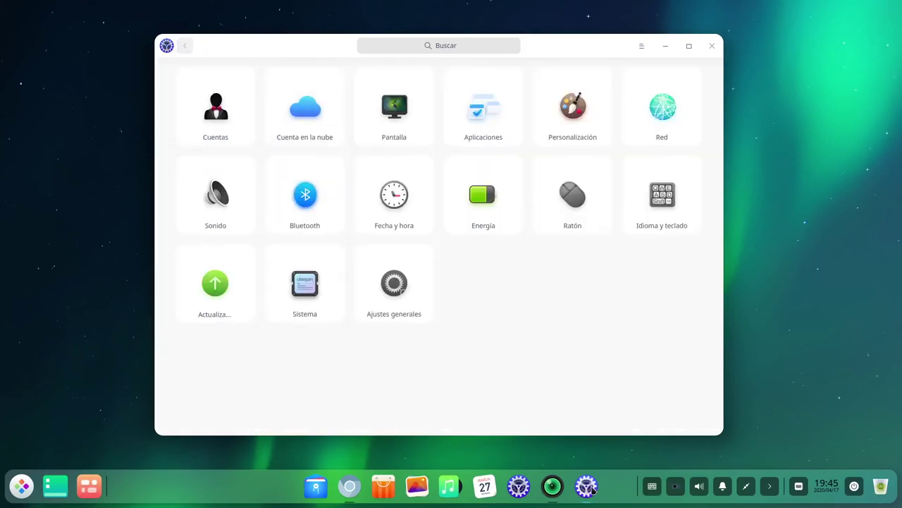
mouse_move(591, 489)
left_click_drag(333, 53, 313, 38)
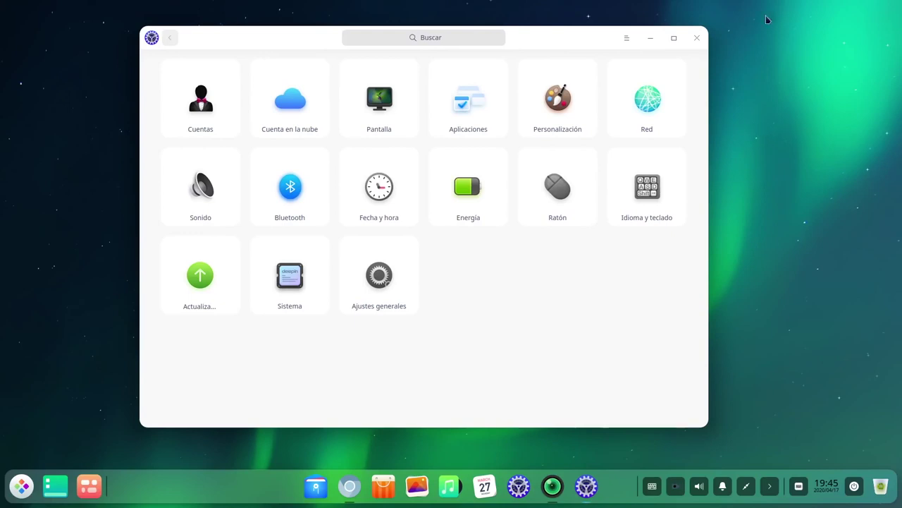
left_click(697, 38)
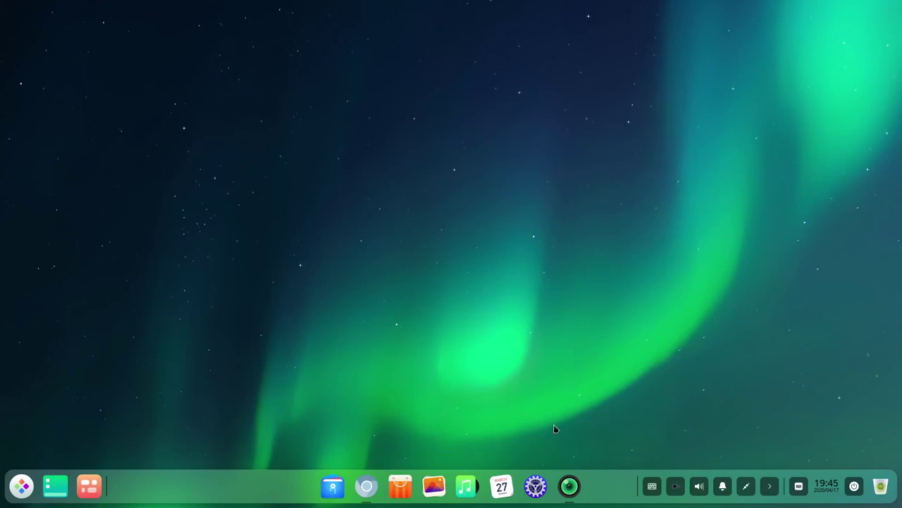
- Bring up the SimpleScreenRecorder window and move it fully into view on the desktop
left_click(567, 486)
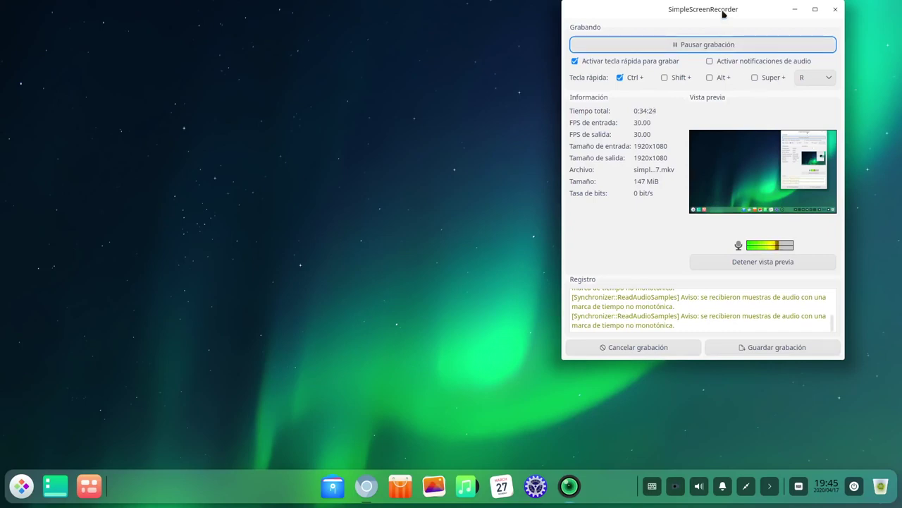
left_click_drag(723, 14, 702, 43)
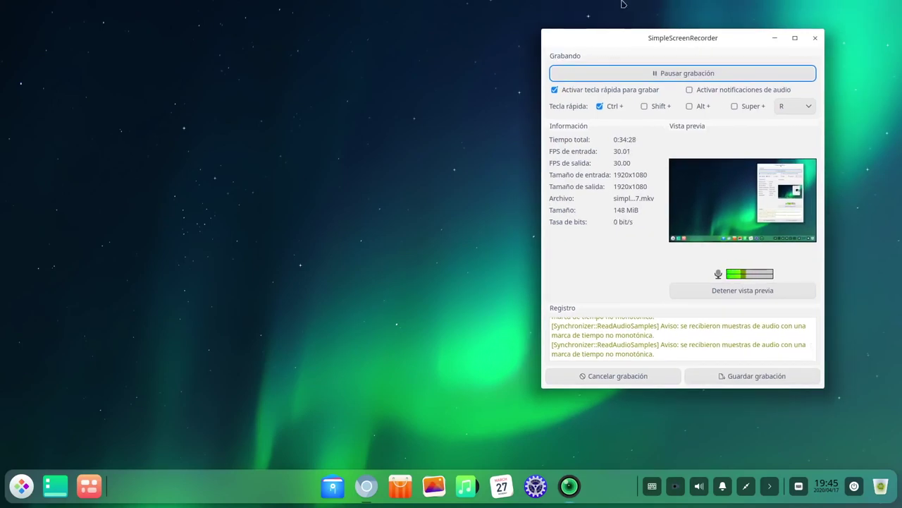
left_click(21, 485)
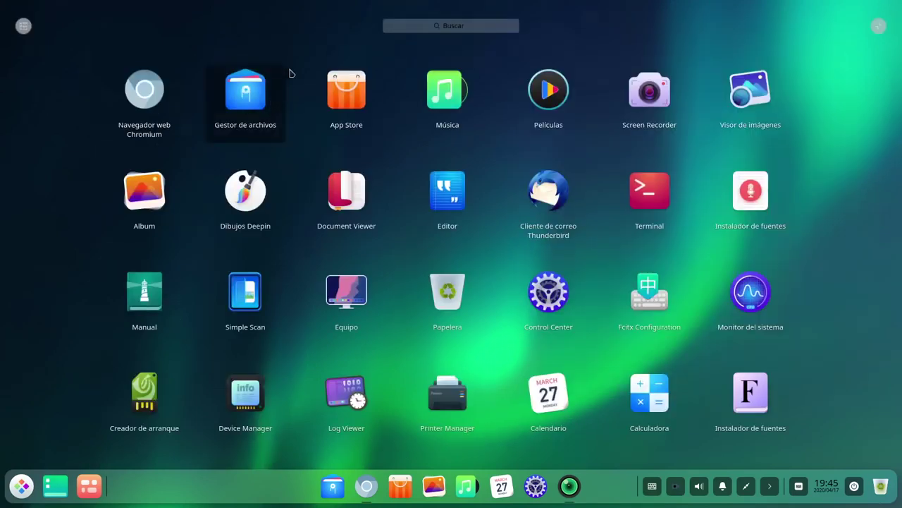
left_click(398, 26)
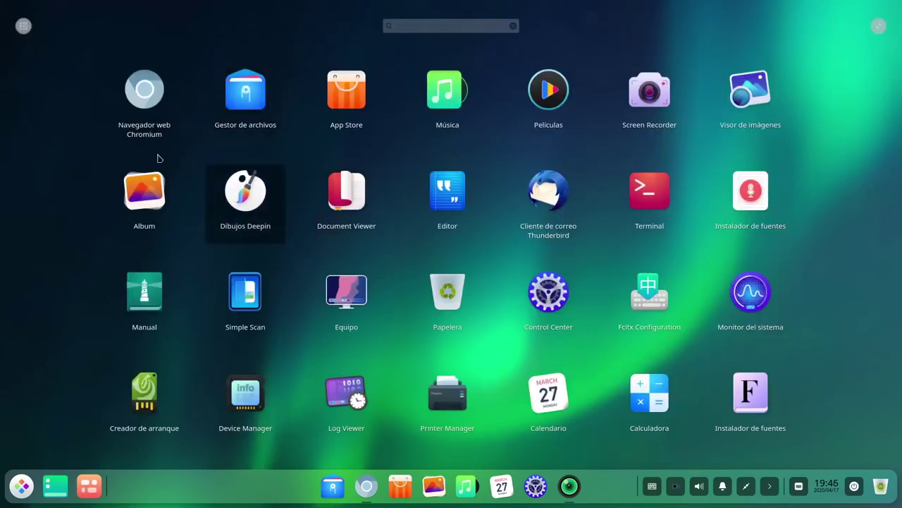
left_click(34, 105)
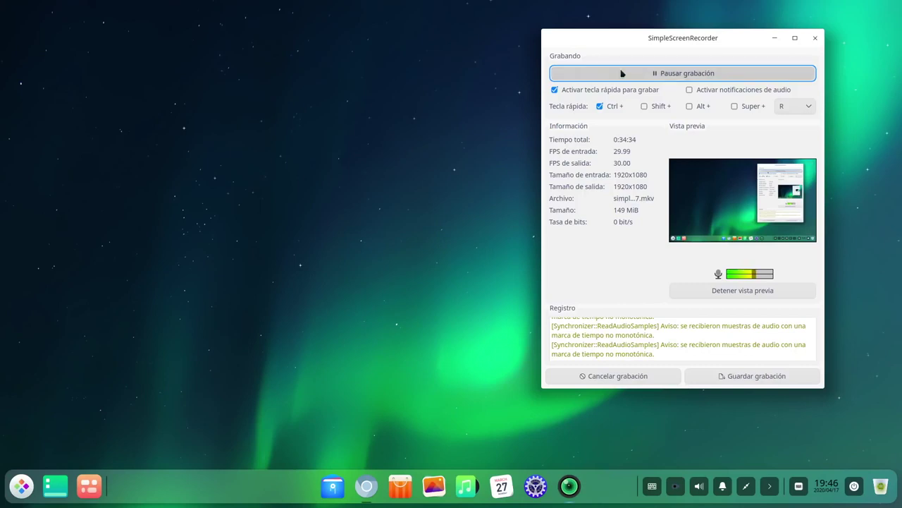
- Search the launcher for "guv" and launch guvcview
left_click_drag(646, 38, 670, 43)
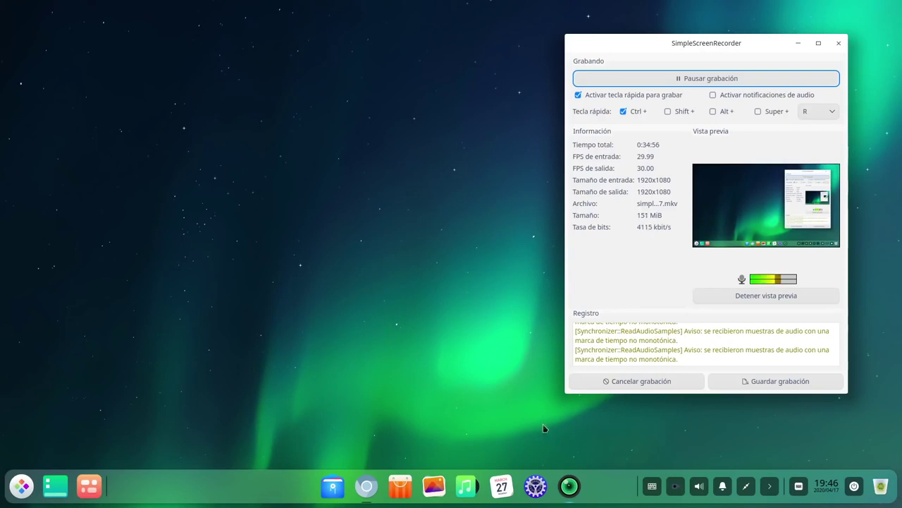
left_click(21, 485)
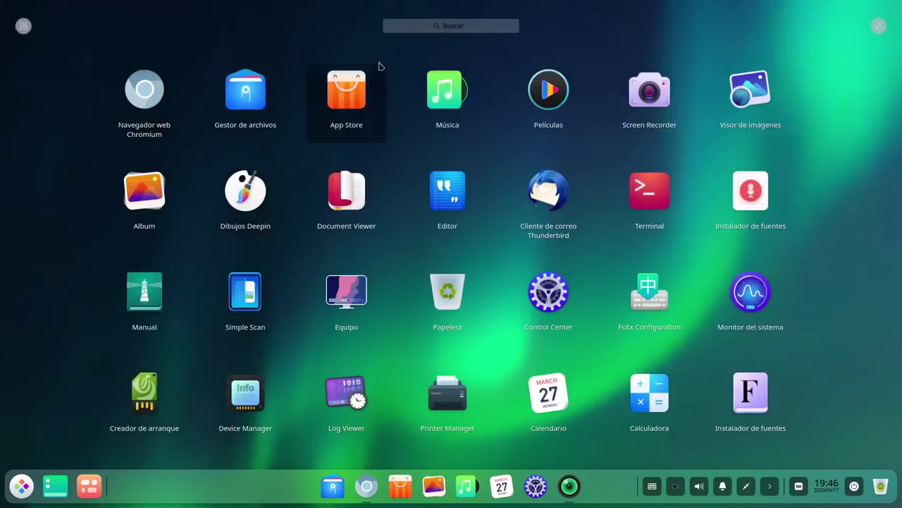
left_click(396, 24)
type("guv")
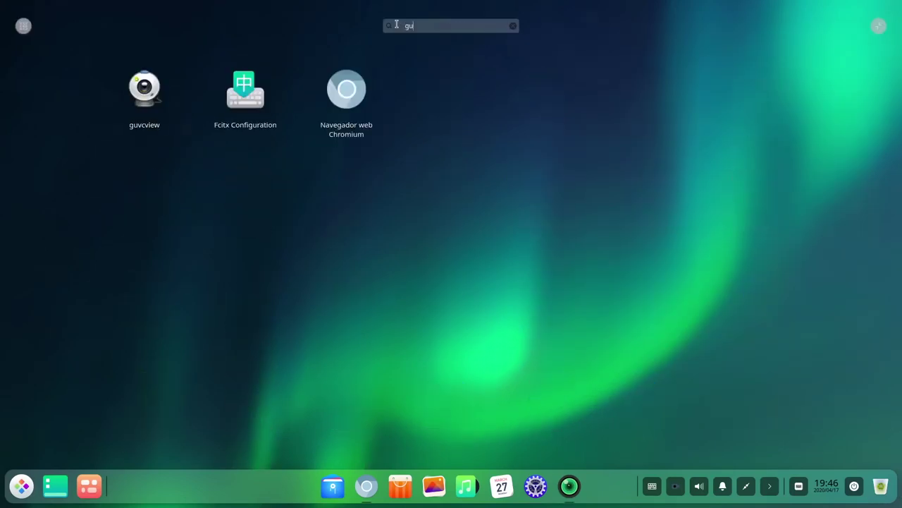
left_click(141, 87)
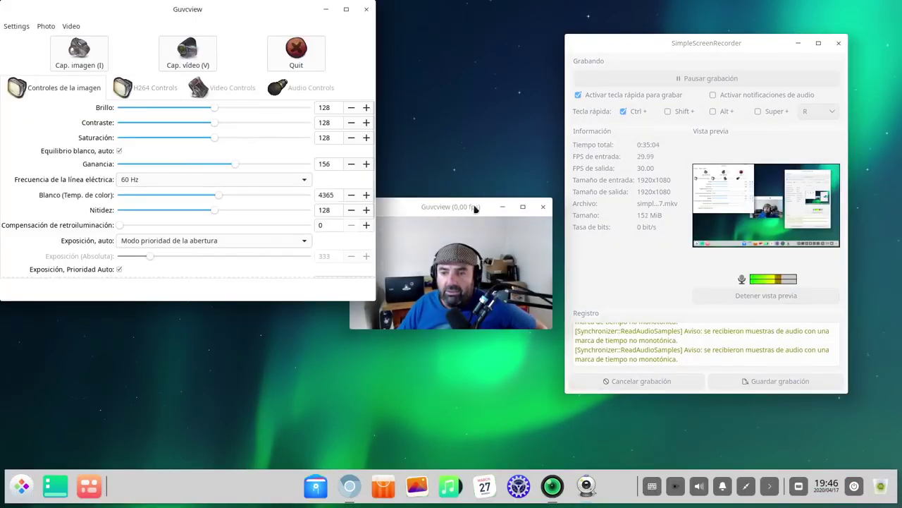
- Minimize SimpleScreenRecorder and arrange the Guvcview windows, with the webcam preview in the desktop's upper-right corner, apart from the controls window
left_click_drag(691, 43, 568, 50)
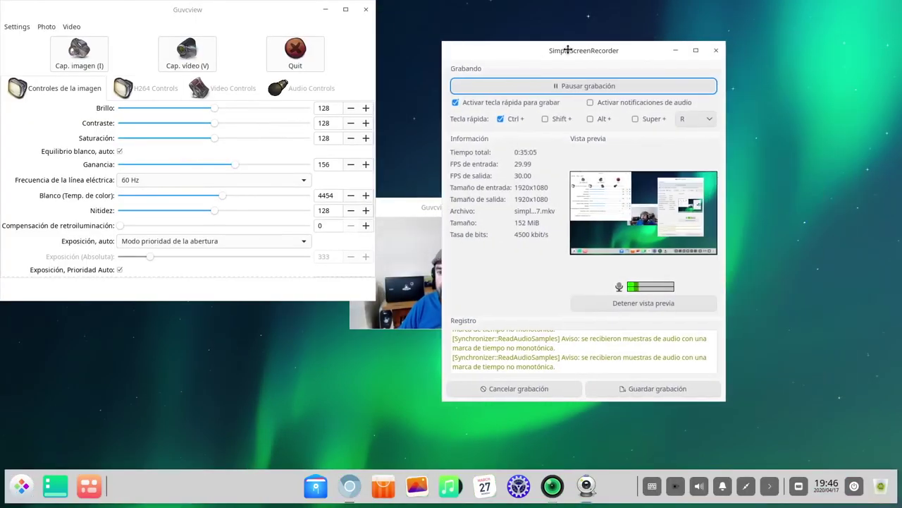
left_click(675, 50)
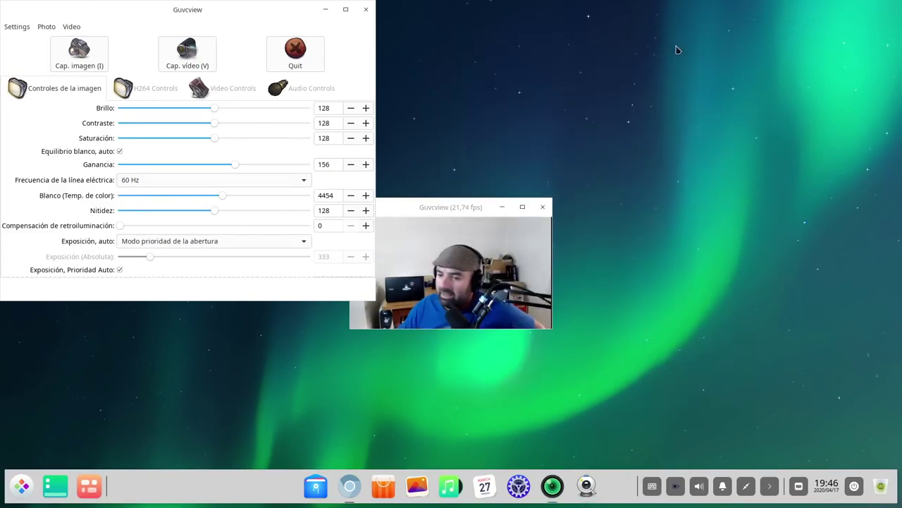
left_click_drag(427, 206, 752, 28)
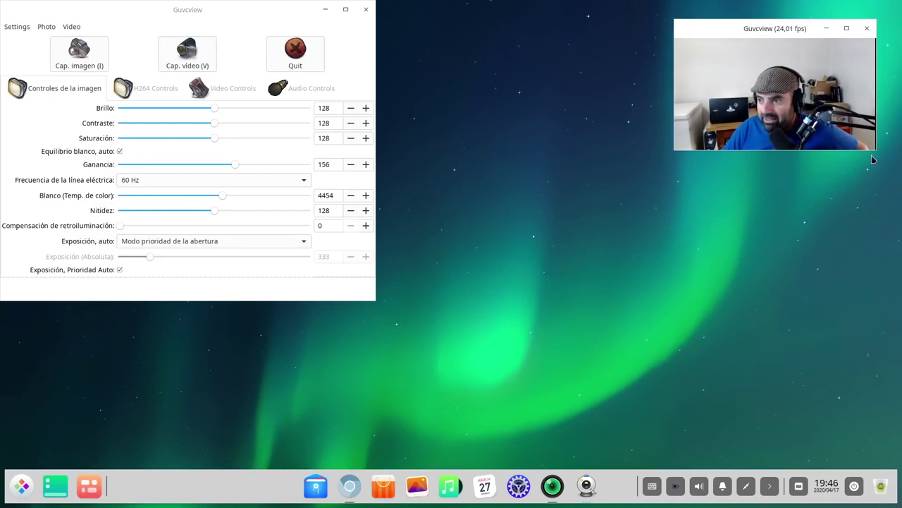
left_click_drag(768, 30, 757, 21)
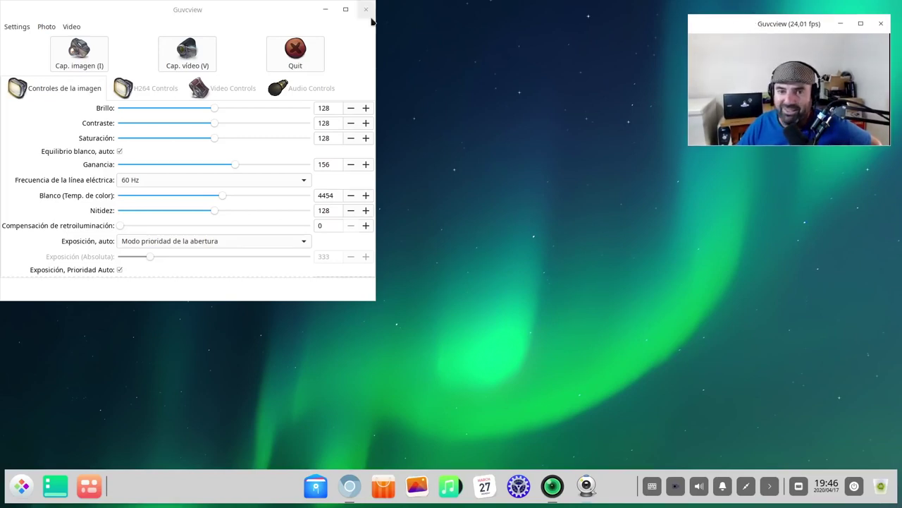
left_click_drag(218, 10, 321, 12)
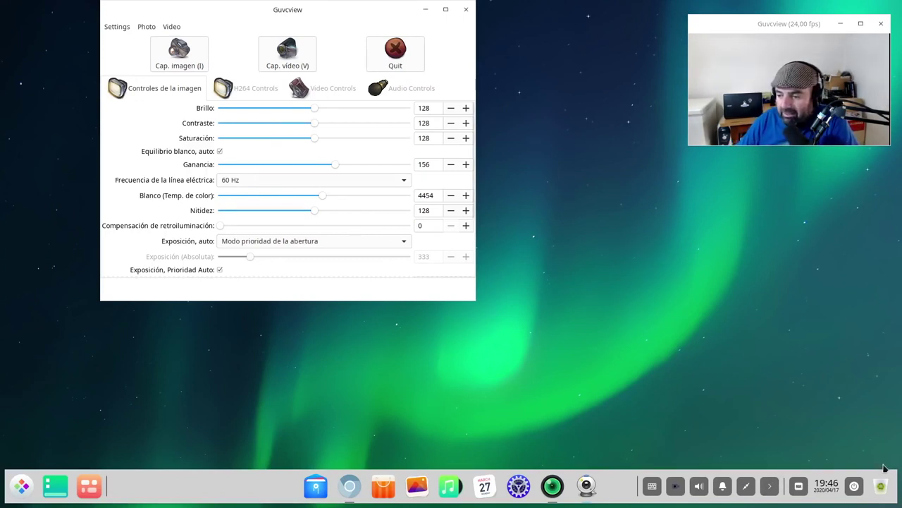
- Check the open Guvcview windows listed in the dock and minimize the Guvcview controls window
mouse_move(585, 486)
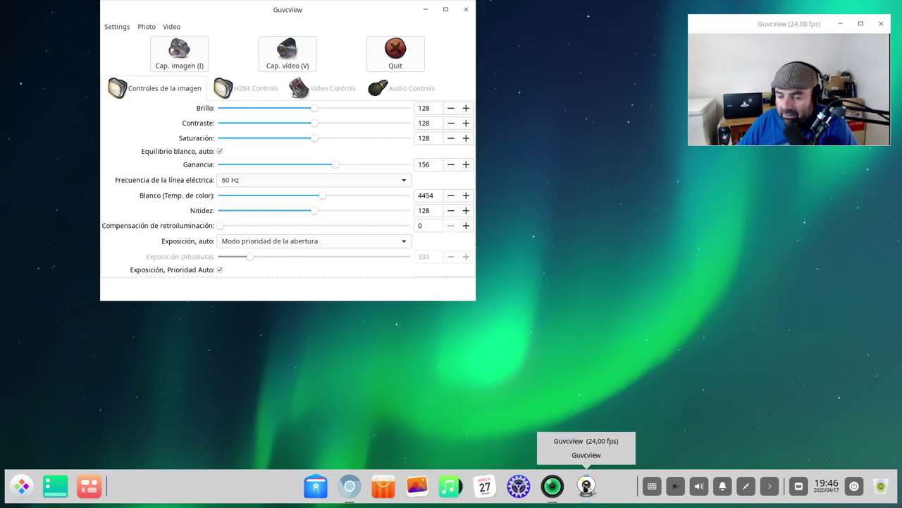
left_click(584, 493)
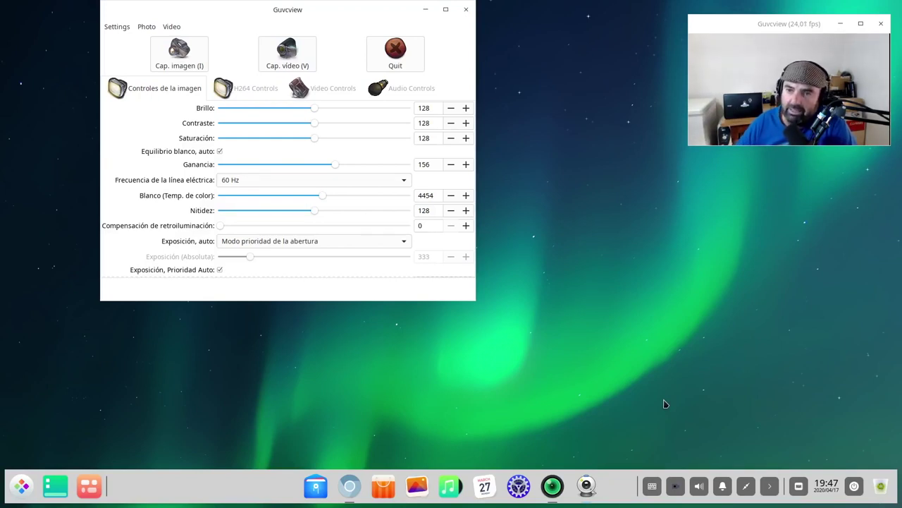
left_click(426, 10)
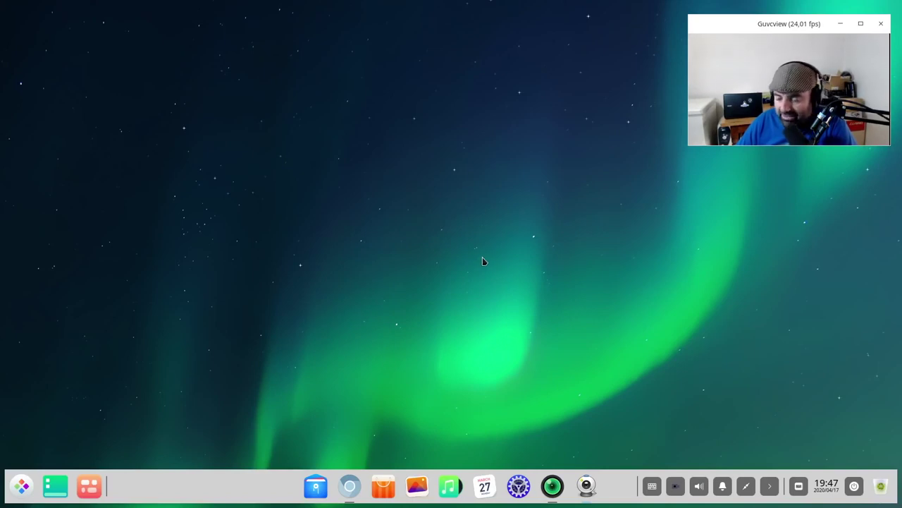
- Try the dock in Modo eficiente and switch it back to Modo elegante
right_click(210, 488)
mouse_move(231, 438)
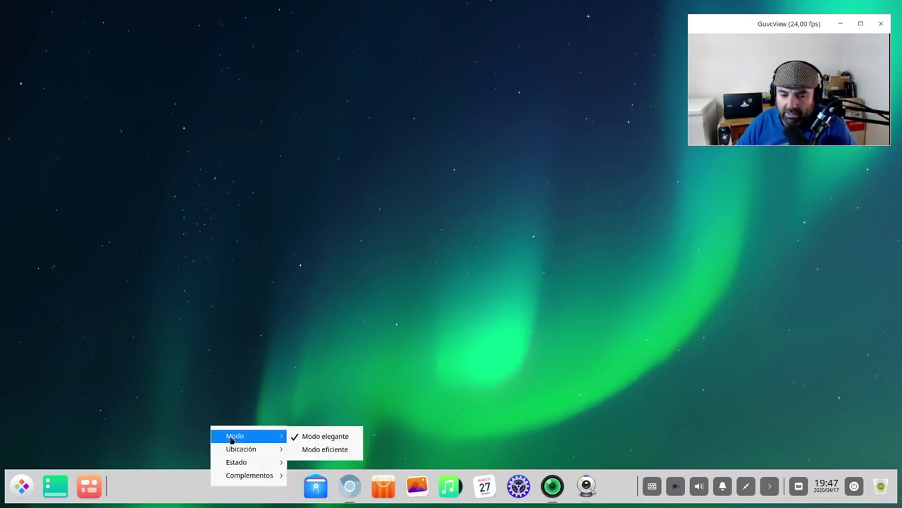
left_click(324, 449)
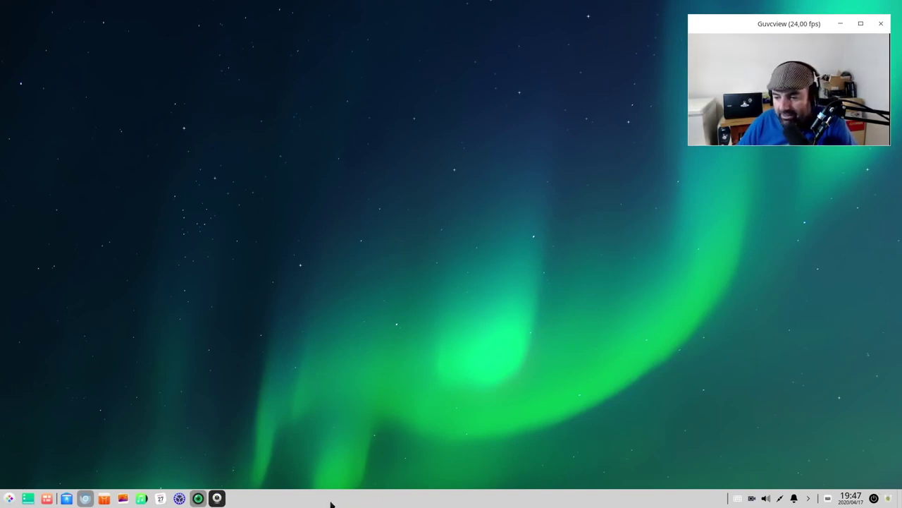
right_click(361, 502)
mouse_move(392, 447)
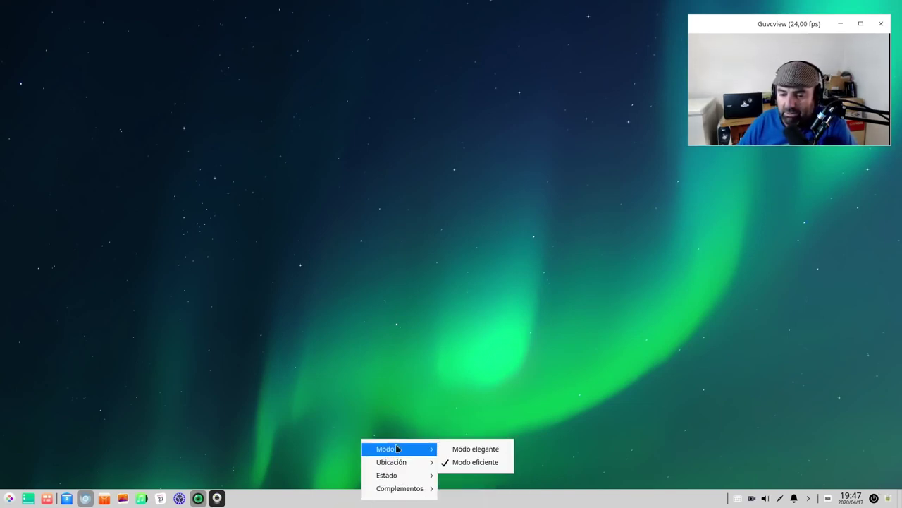
left_click(452, 450)
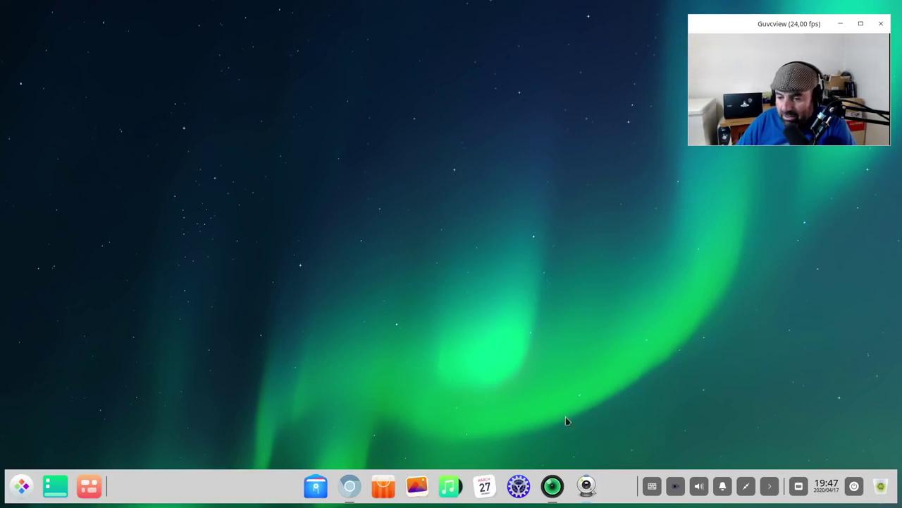
- Restore the Guvcview controls window and quit Guvcview
left_click(586, 485)
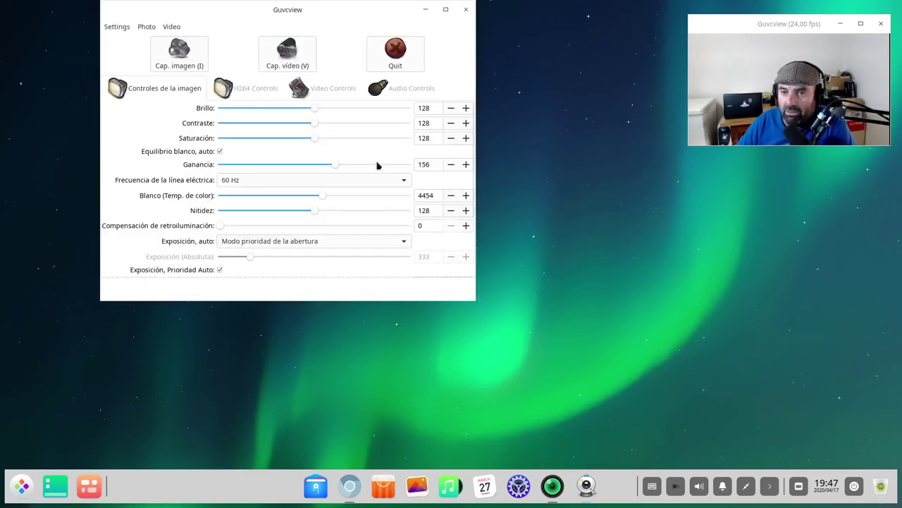
left_click(395, 53)
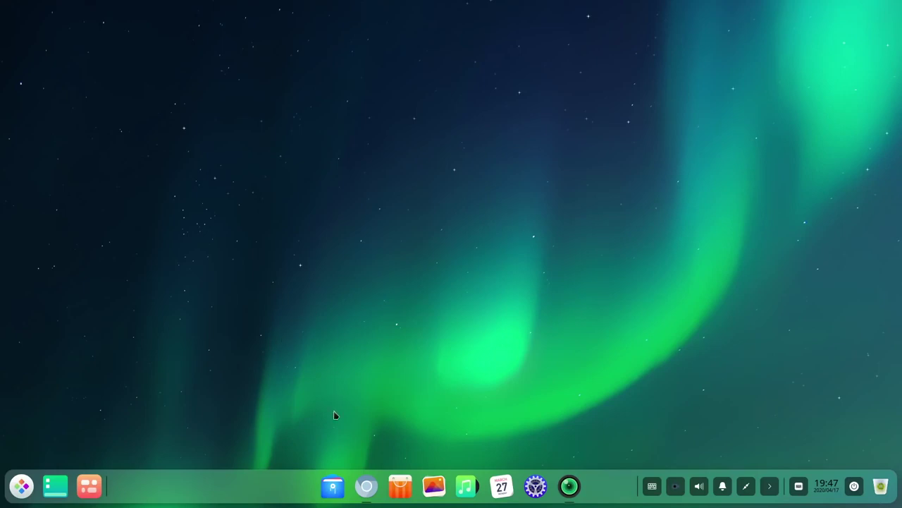
- Open the file manager, move its window toward the desktop's upper-left area, and open the control center alongside it
left_click(333, 486)
left_click_drag(387, 111, 376, 83)
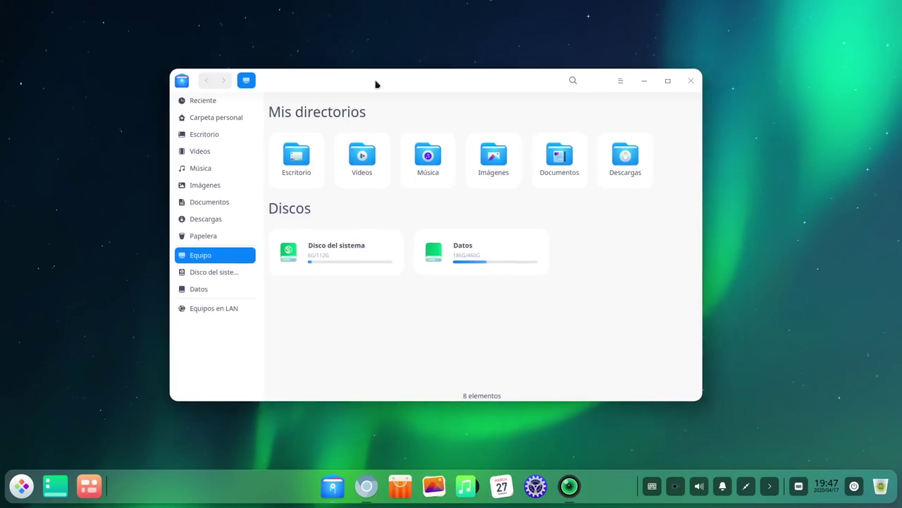
left_click_drag(522, 80, 451, 51)
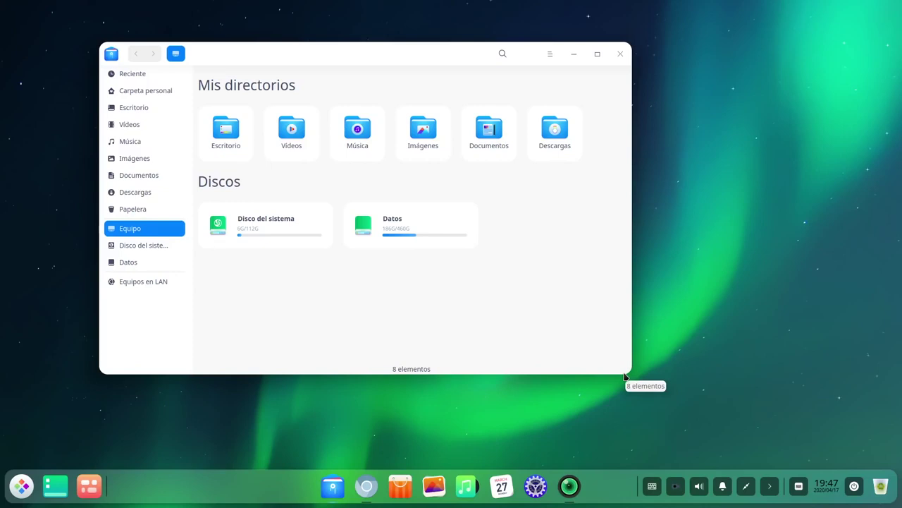
left_click_drag(419, 56, 344, 46)
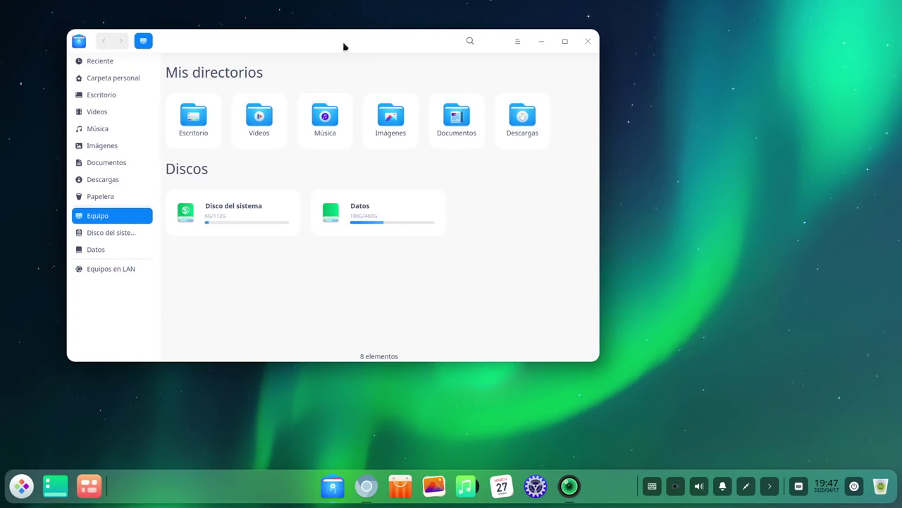
left_click(536, 486)
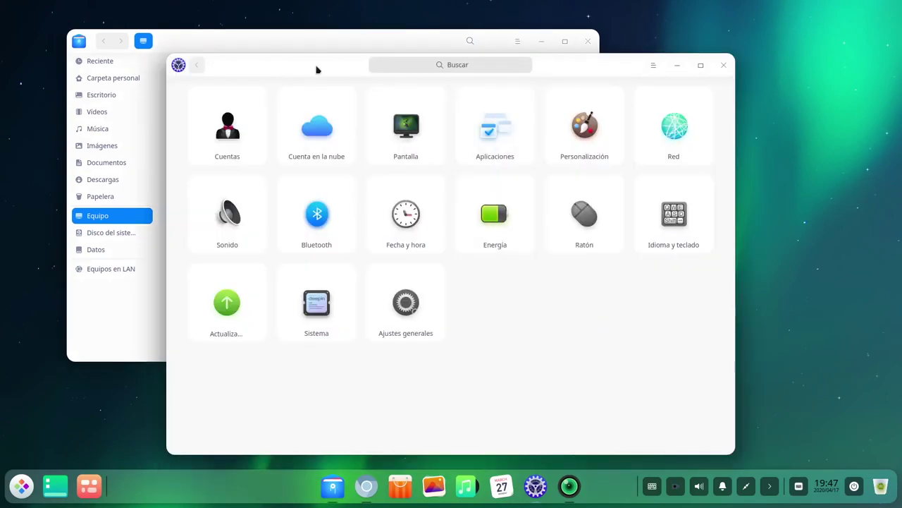
- Minimize the file manager and move the control center window to the upper-left area of the desktop
left_click_drag(317, 69, 370, 64)
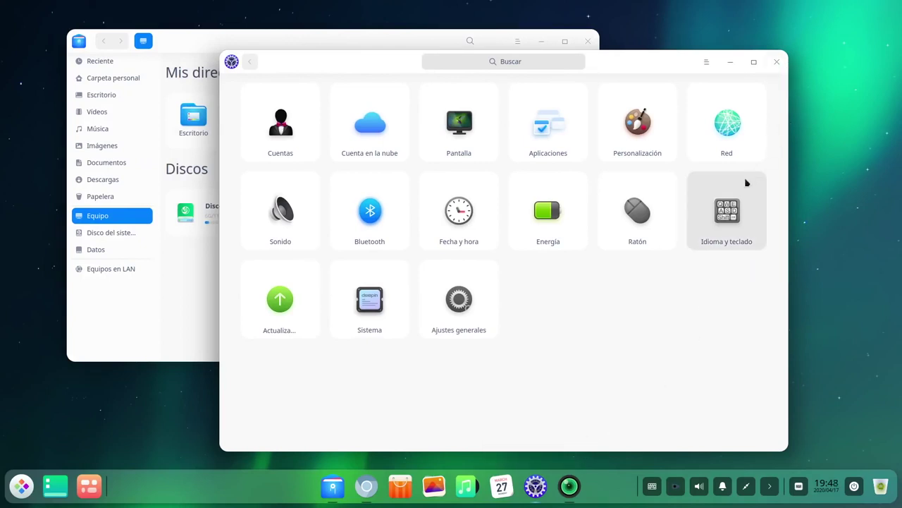
left_click(545, 41)
left_click(540, 40)
left_click_drag(610, 68, 462, 36)
- Bring up the SimpleScreenRecorder window, shift it toward the right side of the desktop, and minimize both it and the control center
left_click(569, 486)
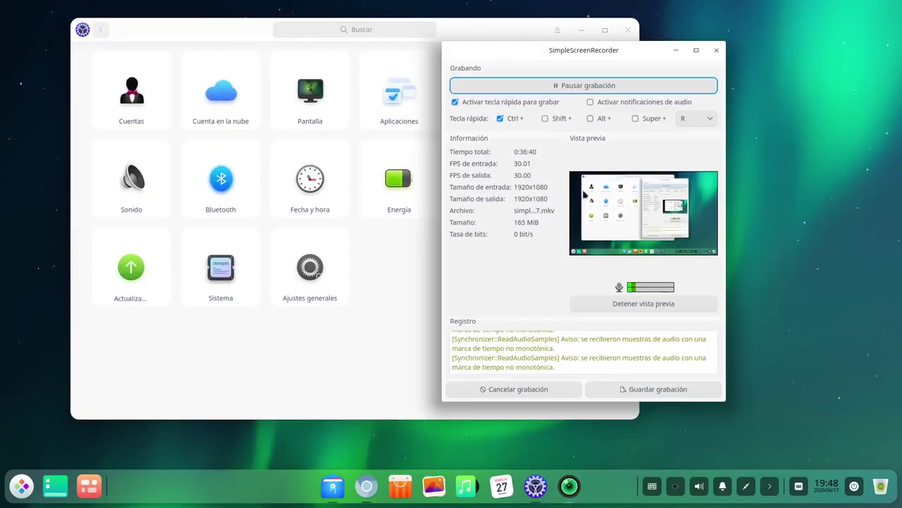
left_click_drag(528, 54, 634, 71)
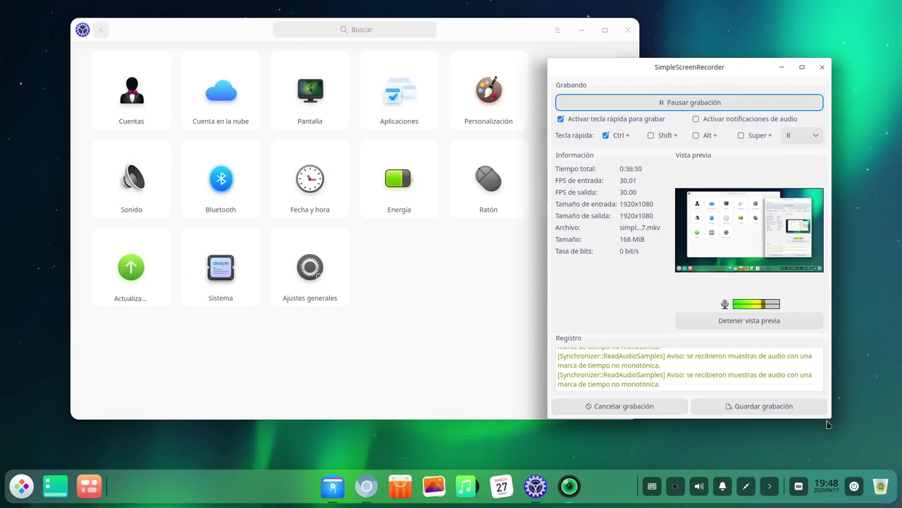
left_click(582, 30)
left_click_drag(625, 67, 625, 62)
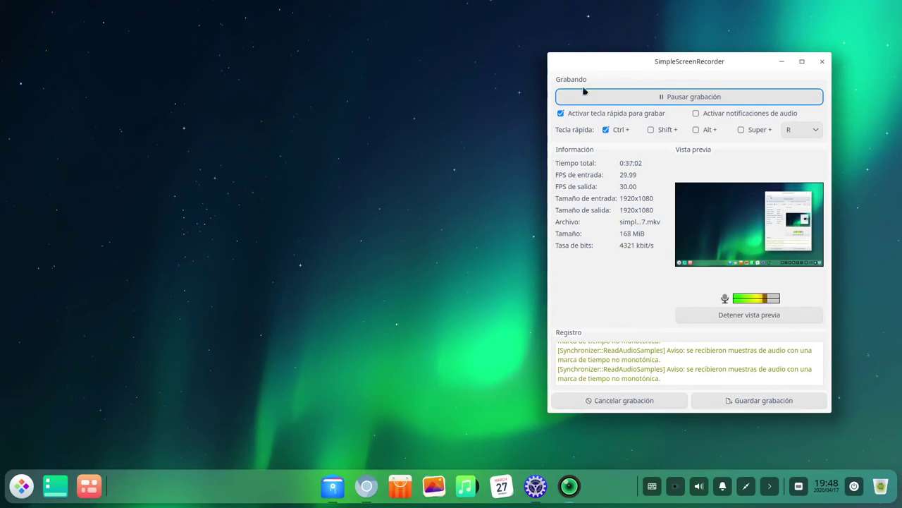
left_click(782, 63)
- Restore the file manager and go to the etc/apt folder on the system disk
left_click(332, 486)
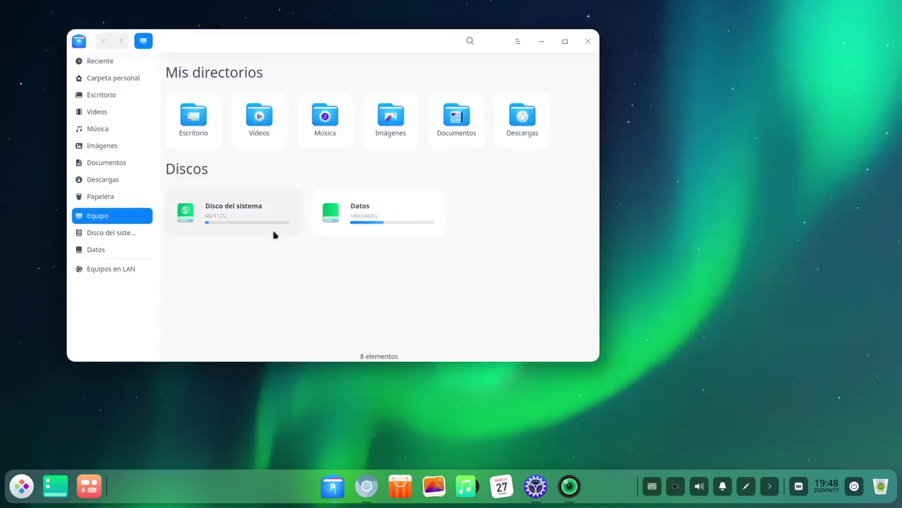
left_click(126, 234)
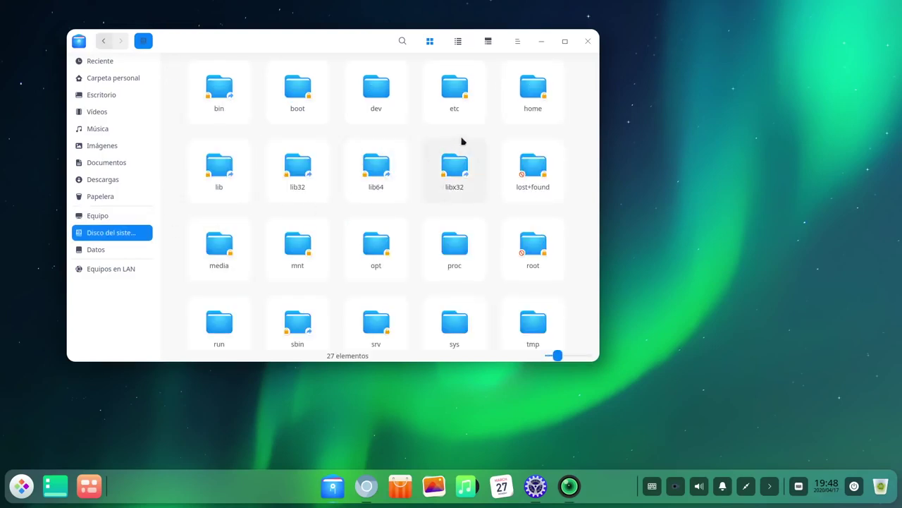
left_click(454, 98)
double_click(453, 99)
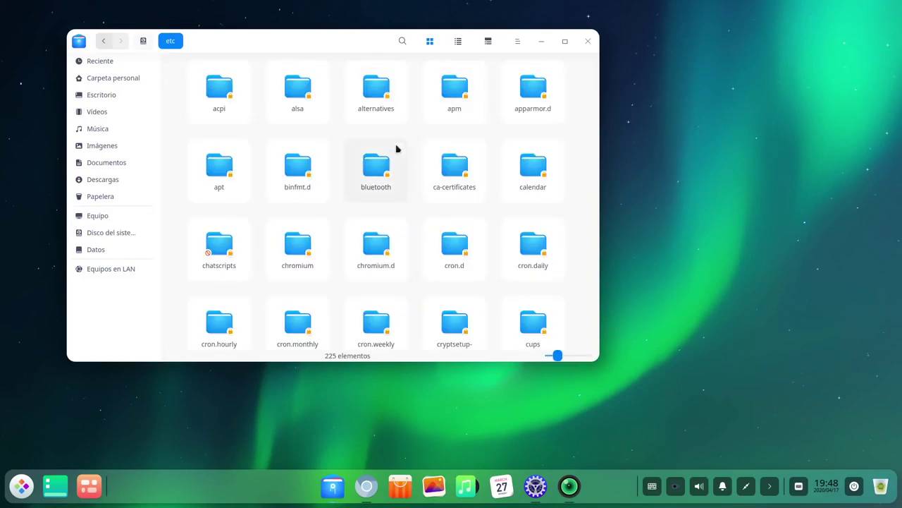
left_click(221, 168)
double_click(221, 168)
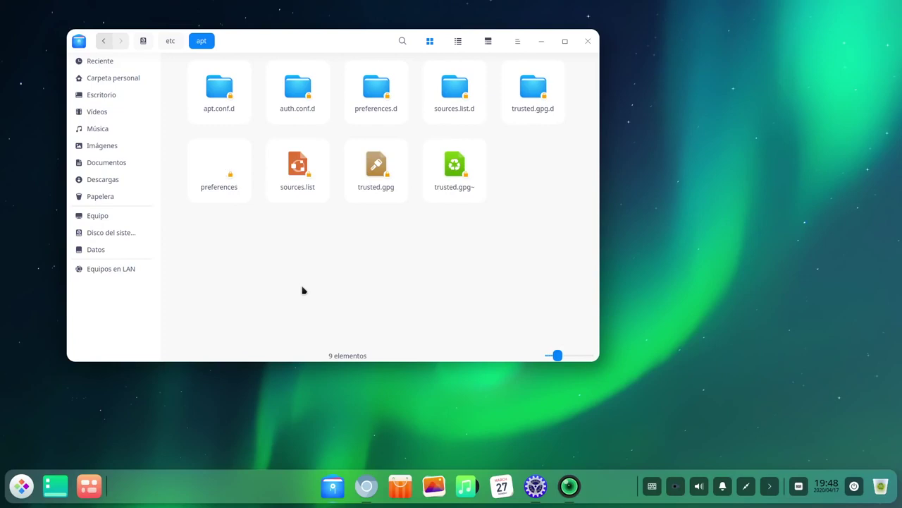
- View sources.list in Deepin Text Editor, highlight the end of its deb repository line, and close the editor
right_click(299, 180)
mouse_move(339, 198)
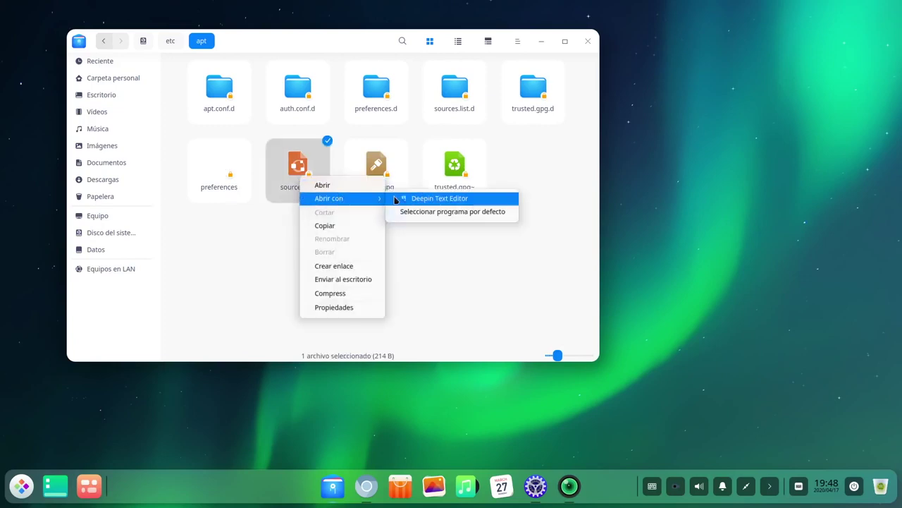
left_click(438, 198)
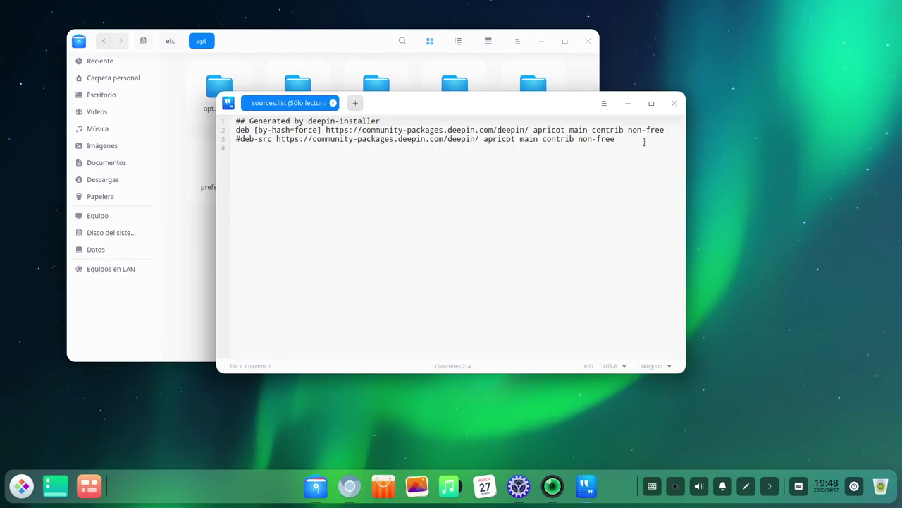
left_click_drag(664, 130, 549, 131)
left_click(571, 171)
left_click(674, 102)
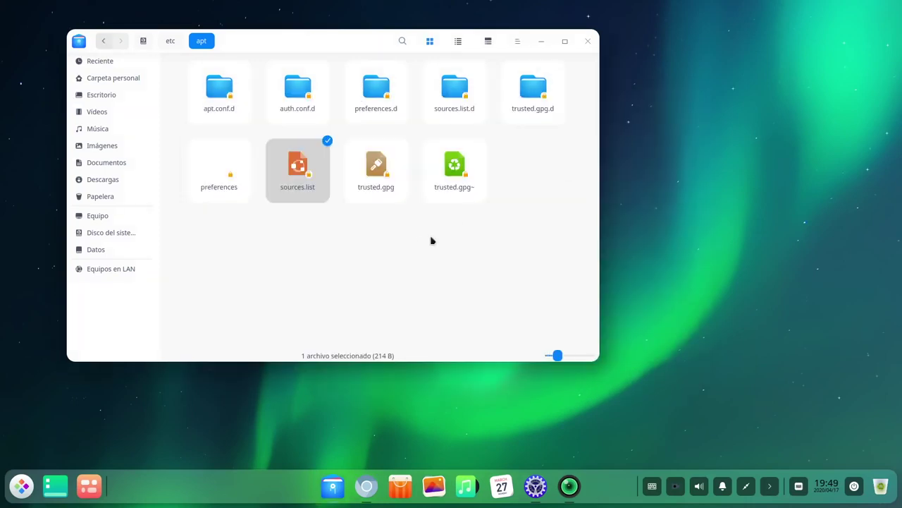
- View appstore.list from the sources.list.d folder in Deepin Text Editor, then close the editor
double_click(448, 86)
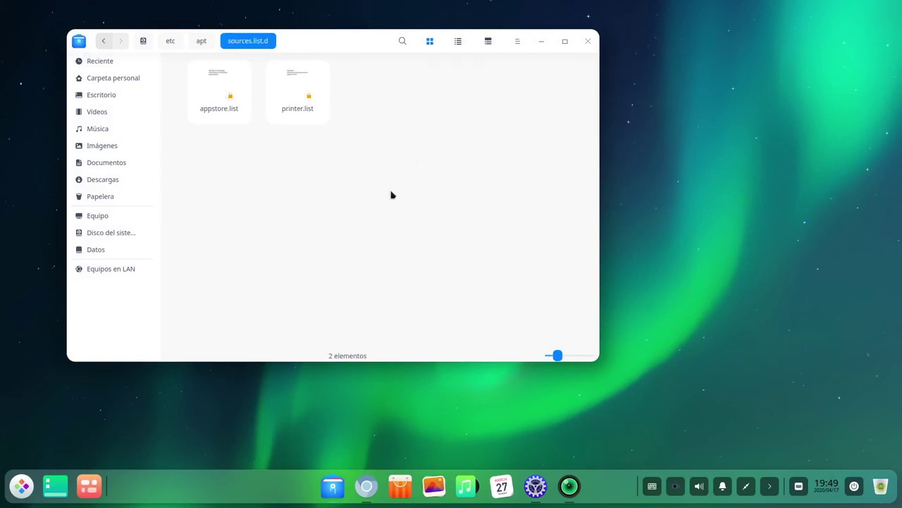
right_click(210, 104)
mouse_move(242, 123)
left_click(334, 129)
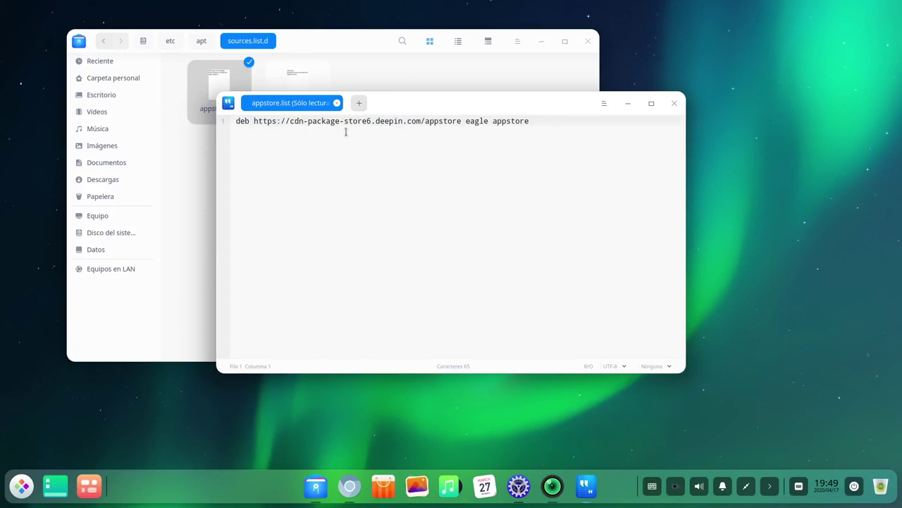
left_click_drag(454, 104, 472, 117)
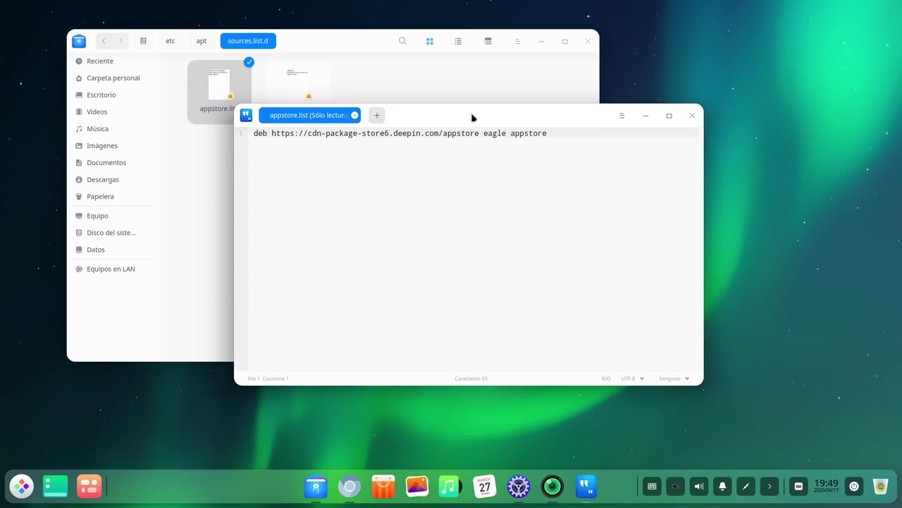
left_click(692, 116)
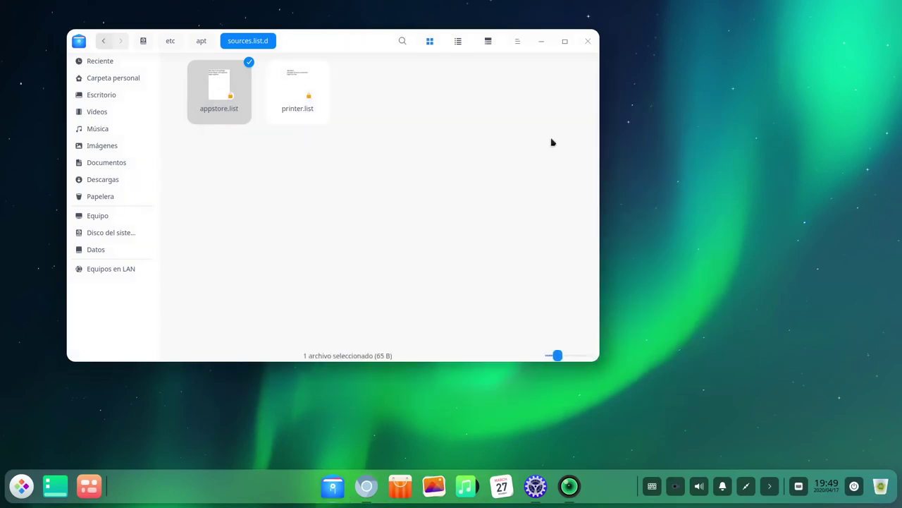
- View printer.list in Deepin Text Editor and close the editor
right_click(296, 96)
mouse_move(358, 115)
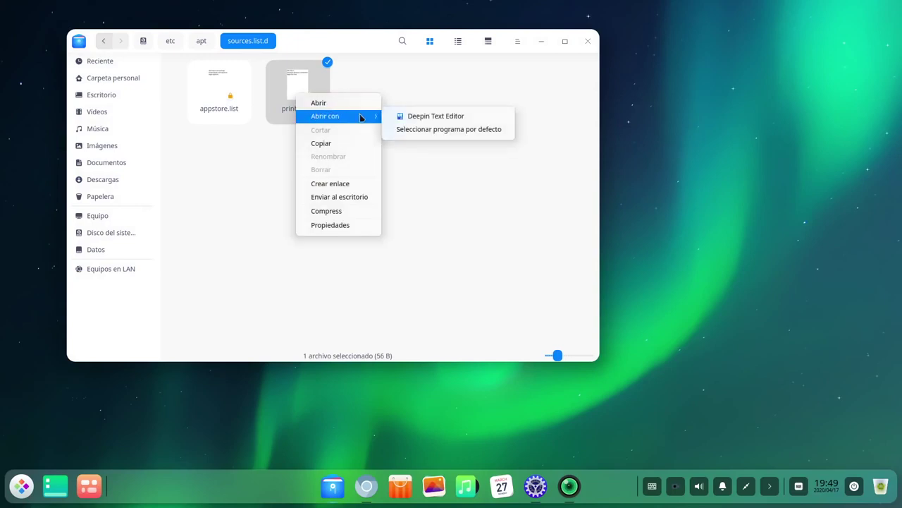
left_click(407, 116)
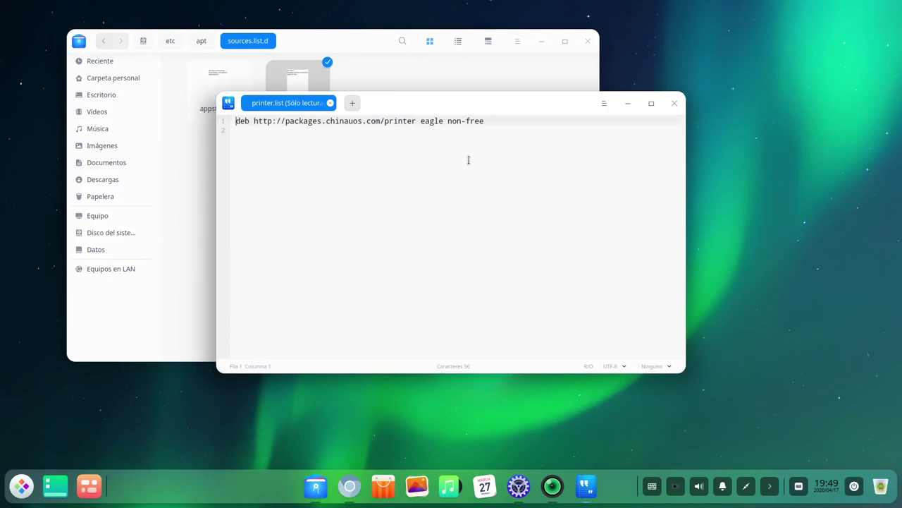
left_click(675, 105)
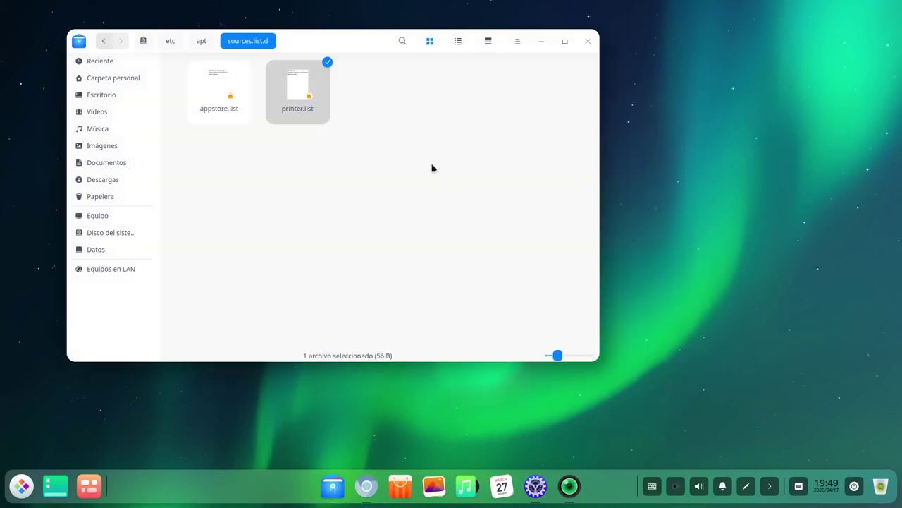
- Deselect the file, move the file manager window toward the desktop's center, and close it
left_click(430, 167)
left_click_drag(345, 48, 452, 55)
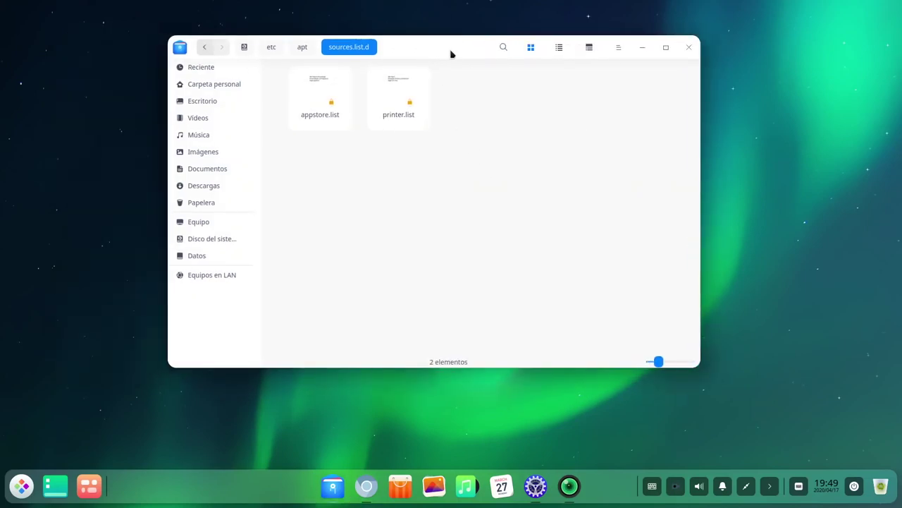
left_click(689, 47)
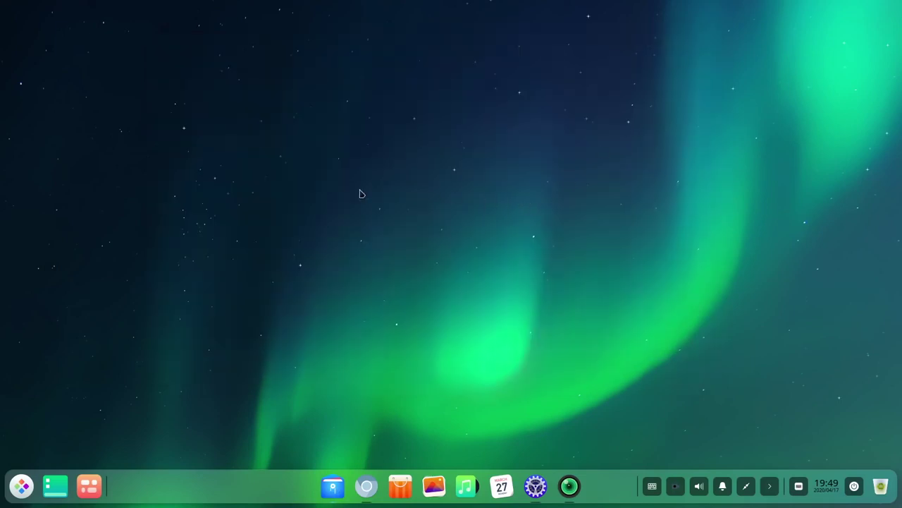
- Switch to Chromium, look through the MuyLinux article on Deepin 20 Beta from headline to closing paragraphs, and minimize the browser
left_click(366, 486)
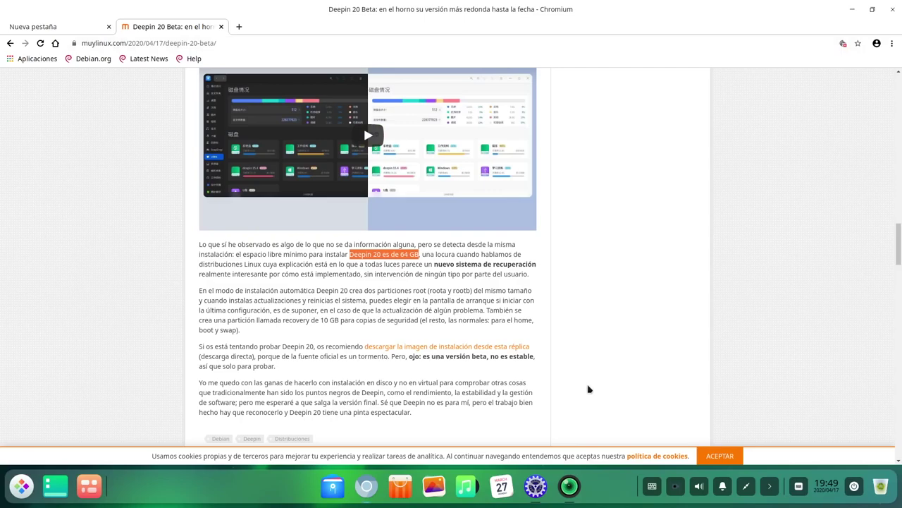
scroll(548, 389, "up", 5)
scroll(549, 390, "up", 15)
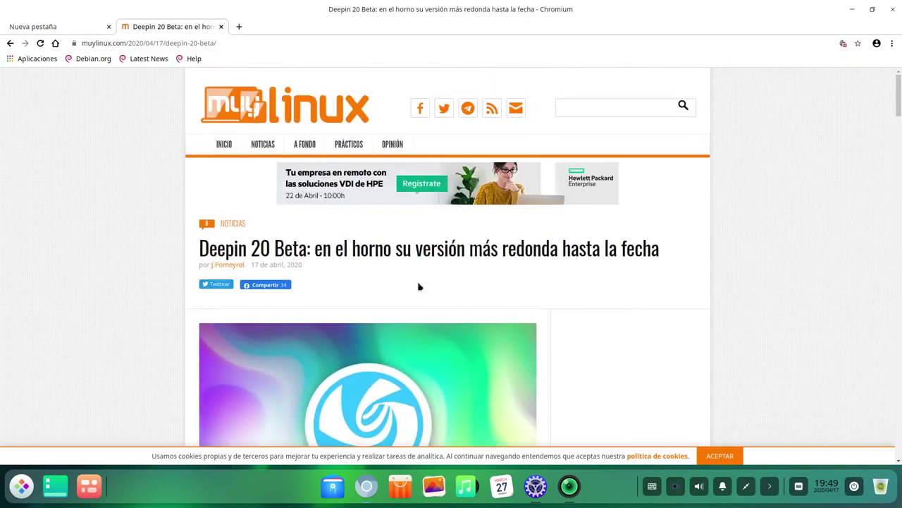
scroll(418, 286, "down", 9)
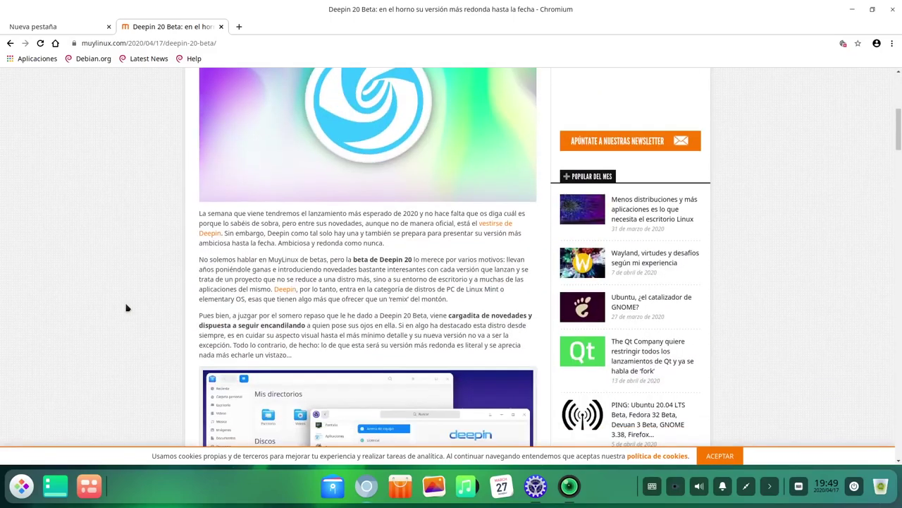
scroll(127, 307, "down", 20)
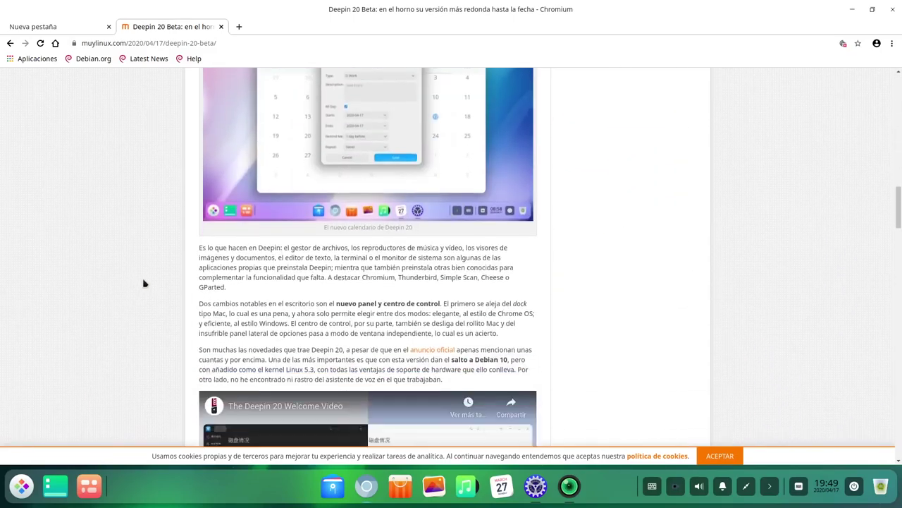
scroll(144, 282, "up", 11)
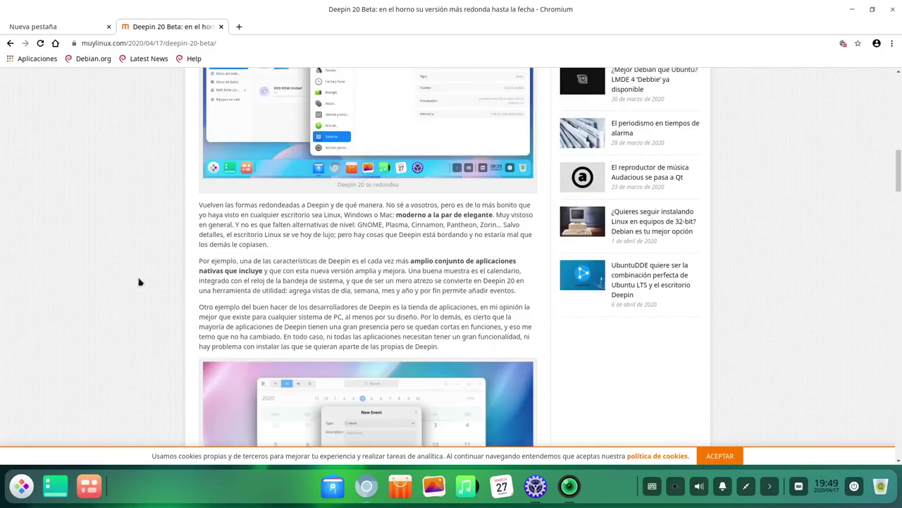
scroll(139, 282, "down", 12)
scroll(141, 268, "down", 6)
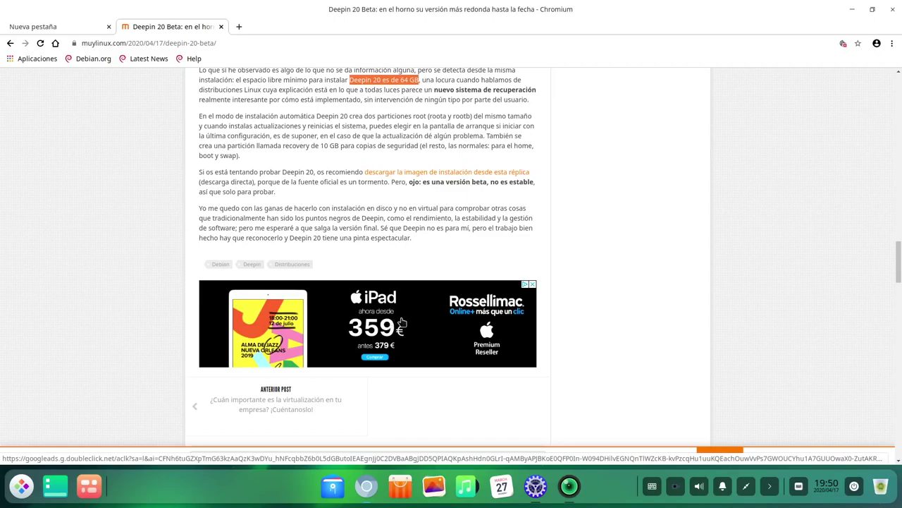
scroll(620, 296, "up", 3)
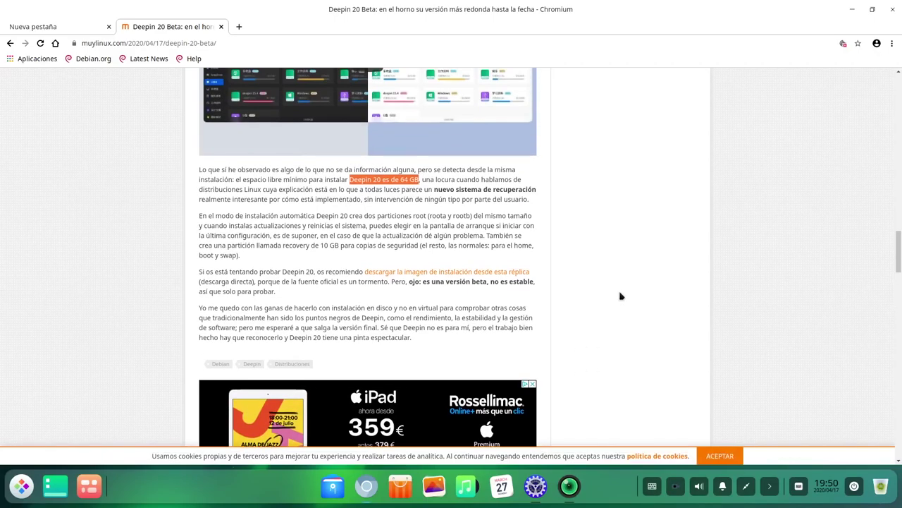
scroll(600, 289, "up", 20)
scroll(600, 288, "up", 10)
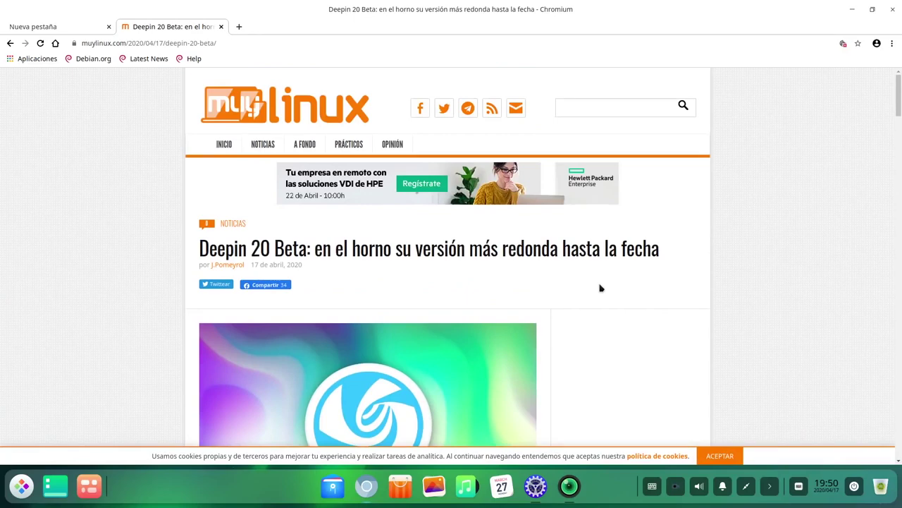
left_click(852, 9)
- Restore SimpleScreenRecorder and the control center, shrink the control center window, and arrange the two windows side by side
left_click(569, 486)
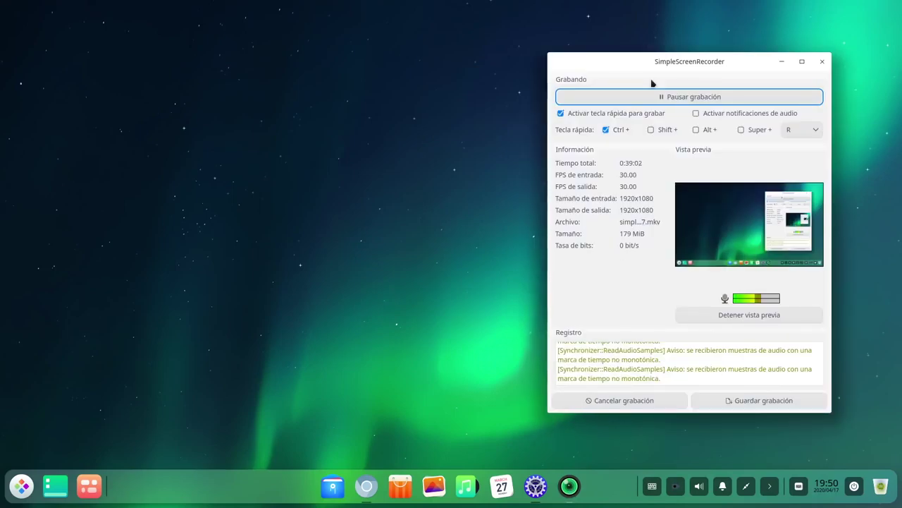
left_click_drag(674, 64, 685, 43)
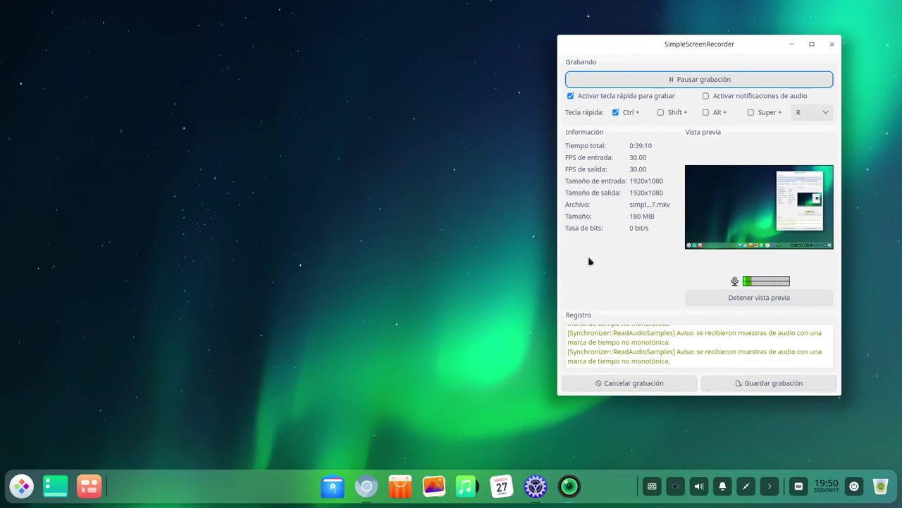
left_click(536, 486)
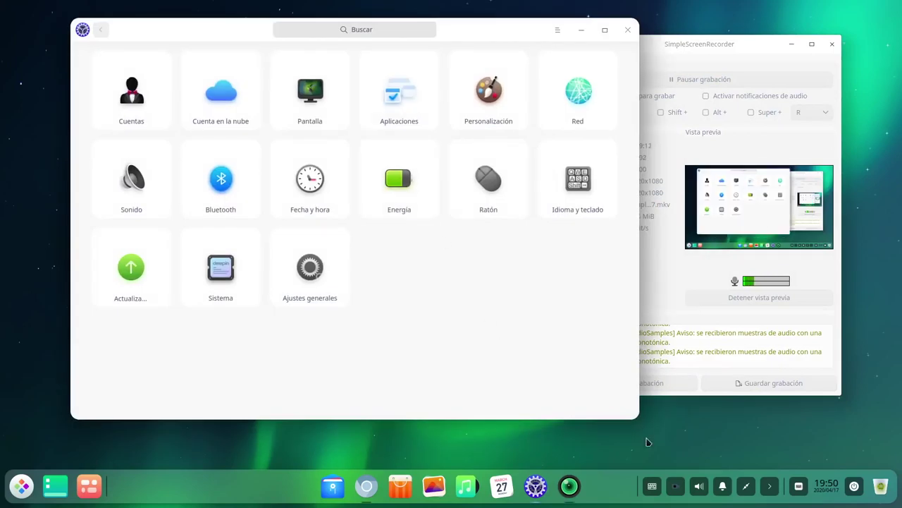
left_click_drag(634, 422, 538, 367)
left_click_drag(198, 29, 178, 24)
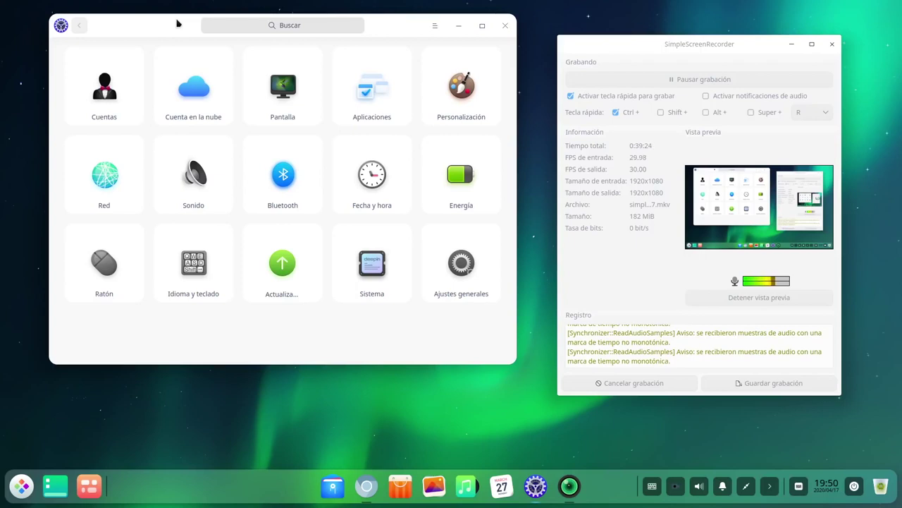
left_click_drag(159, 28, 154, 28)
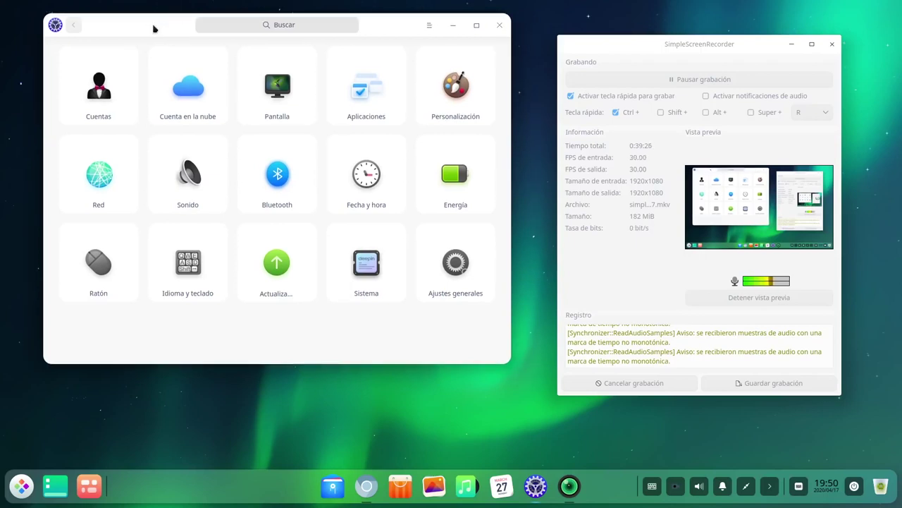